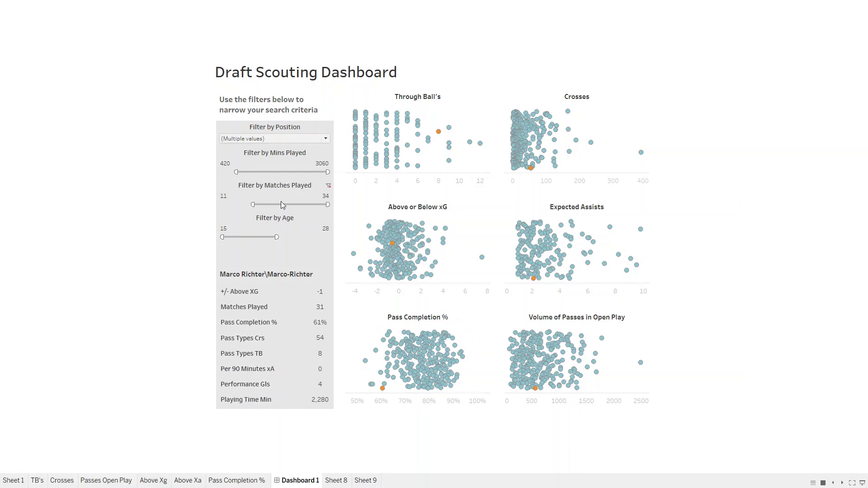
# Leave Position unchanged, raise the Age filter minimum to 23, and orange-highlight the top above-xG player.
pyautogui.click(271, 139)
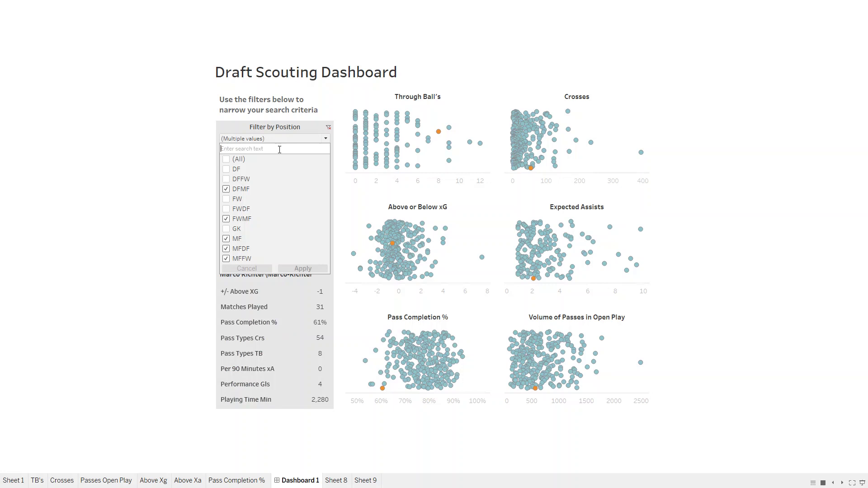
pyautogui.click(302, 131)
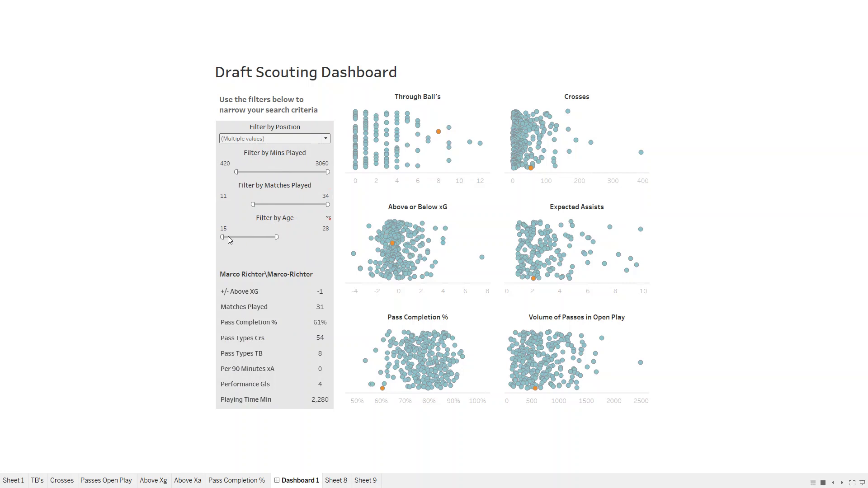
pyautogui.moveTo(222, 237); pyautogui.dragTo(263, 250)
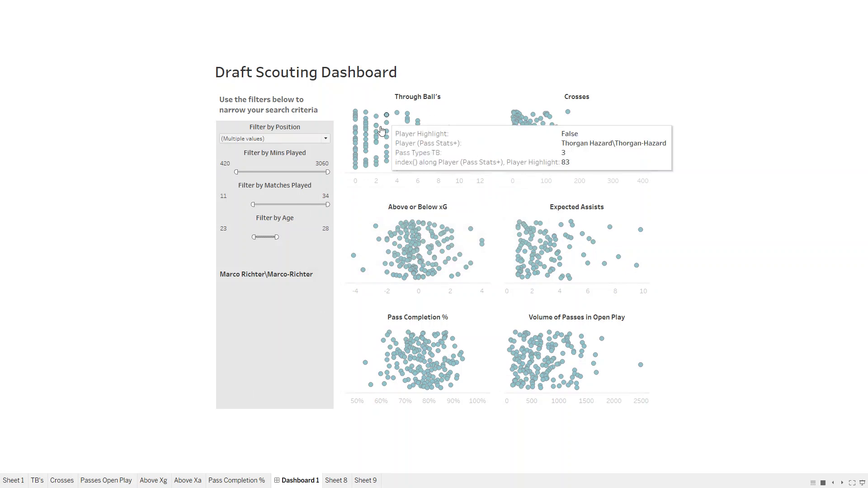
pyautogui.moveTo(468, 137)
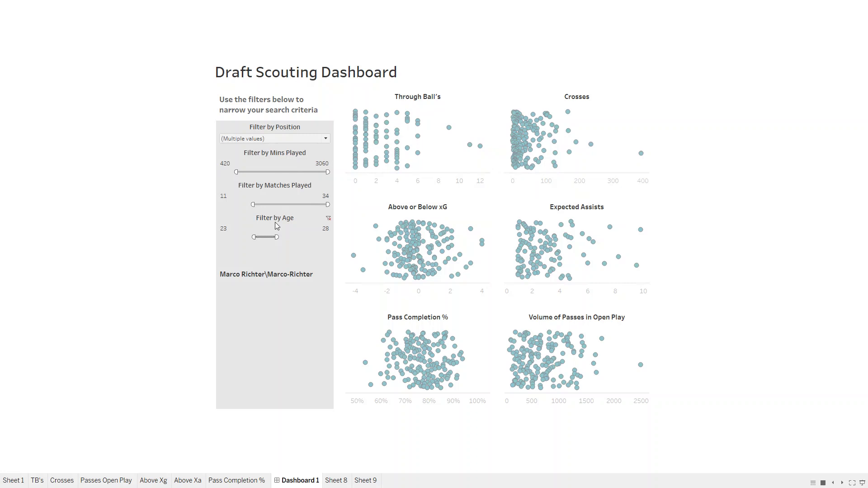
pyautogui.moveTo(310, 225)
pyautogui.moveTo(526, 247)
pyautogui.moveTo(483, 246)
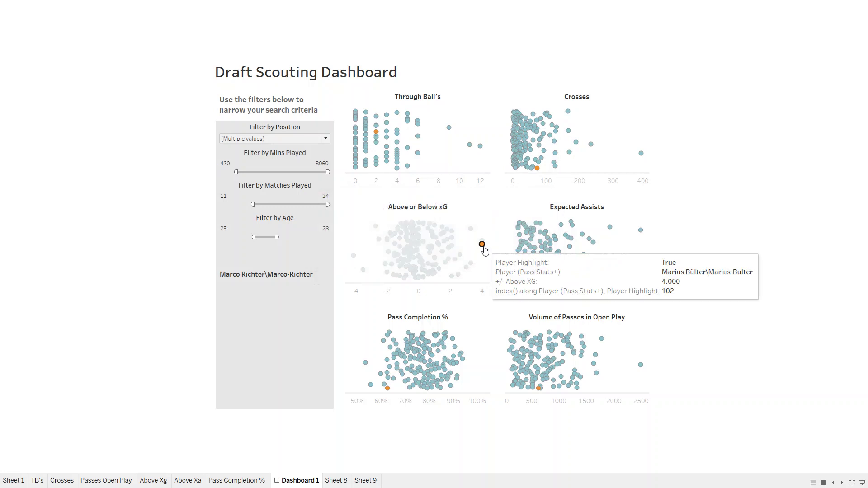
# Highlight the player with 12 through balls across all charts, then exit presentation mode.
pyautogui.click(485, 265)
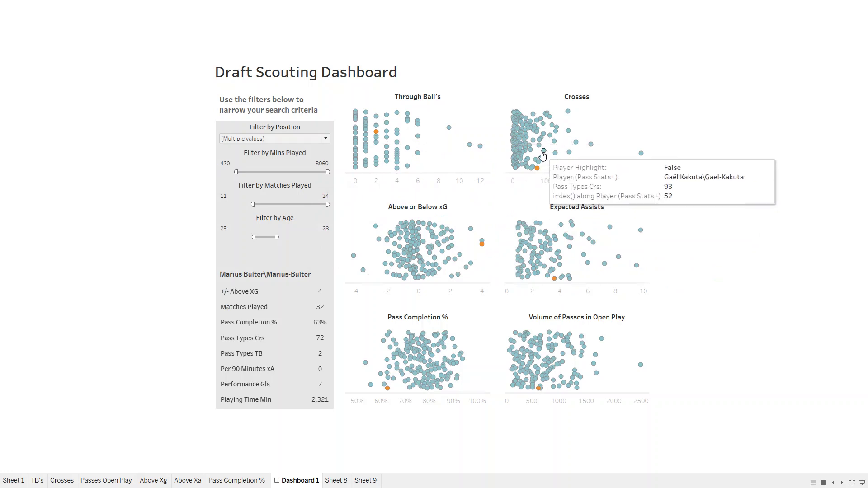
pyautogui.moveTo(539, 171)
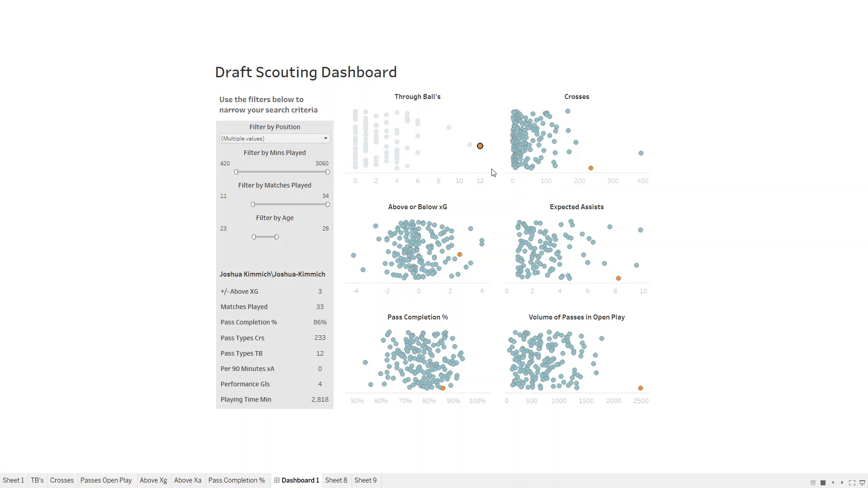
pyautogui.press('Escape')
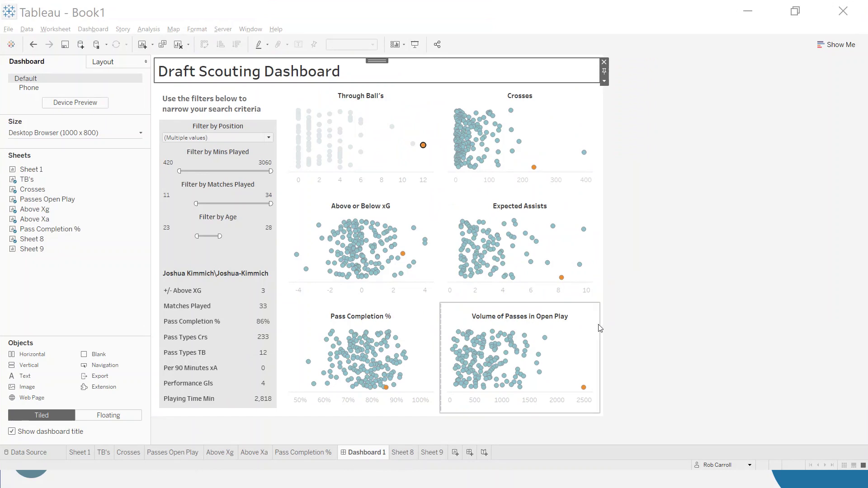
# Create the blank Book3 workbook with Ctrl+N and switch to the browser's pass stats.
pyautogui.click(10, 29)
pyautogui.press('Escape')
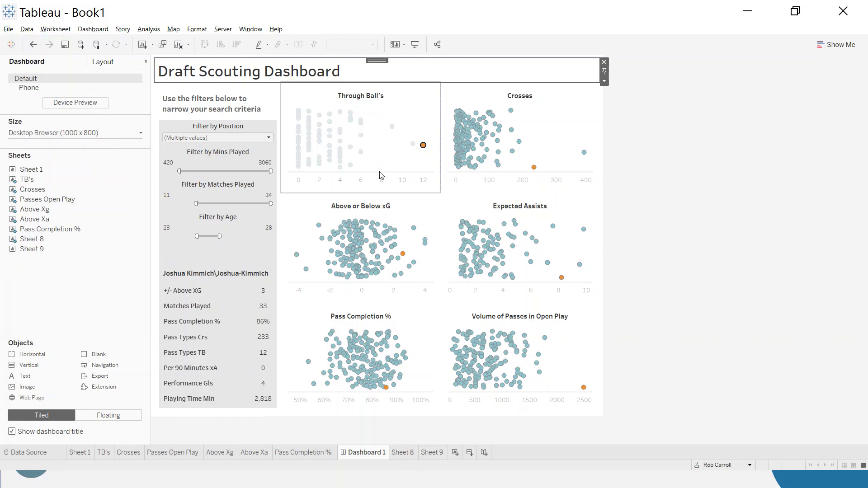
pyautogui.hotkey('ctrl', 'n')
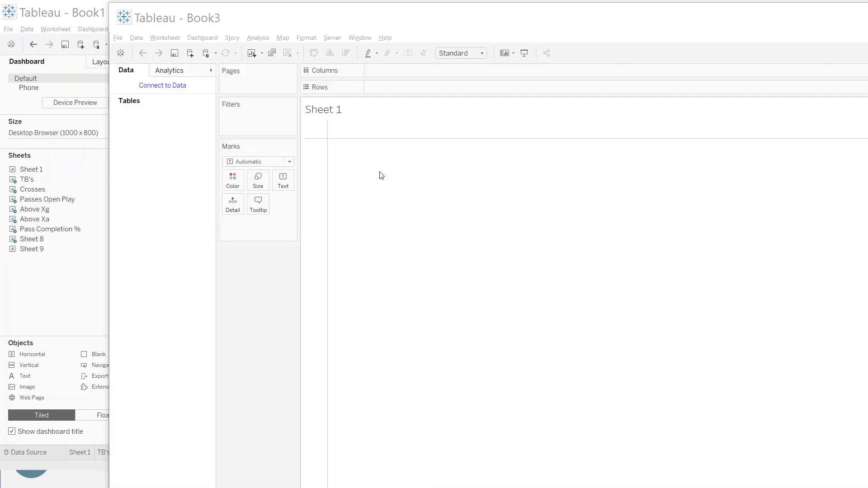
pyautogui.hotkey('alt', 'Tab')
pyautogui.scroll(3, 319, 215)
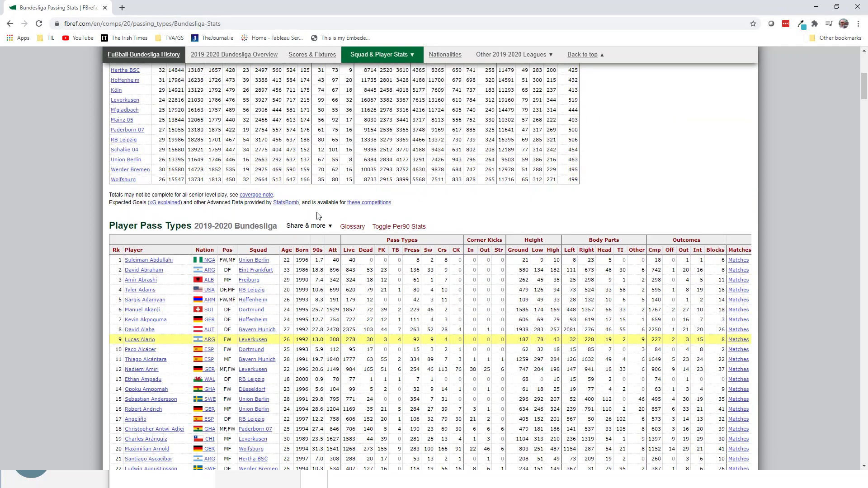
pyautogui.scroll(7, 318, 215)
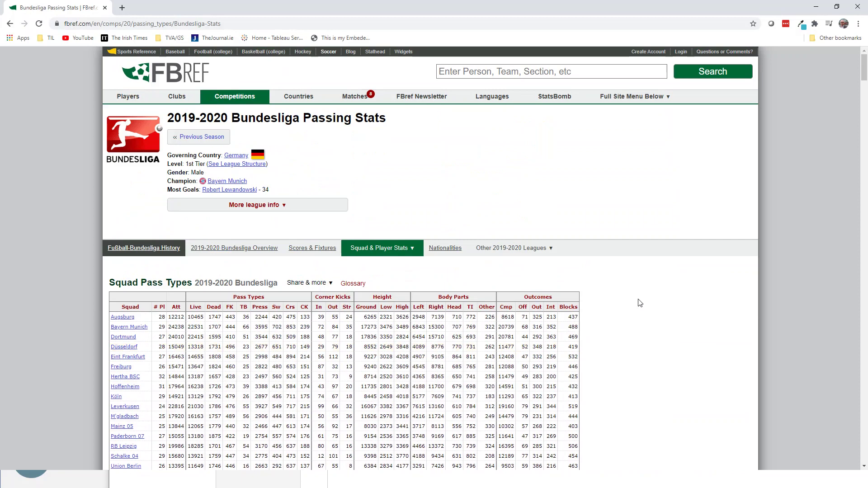
pyautogui.moveTo(233, 99)
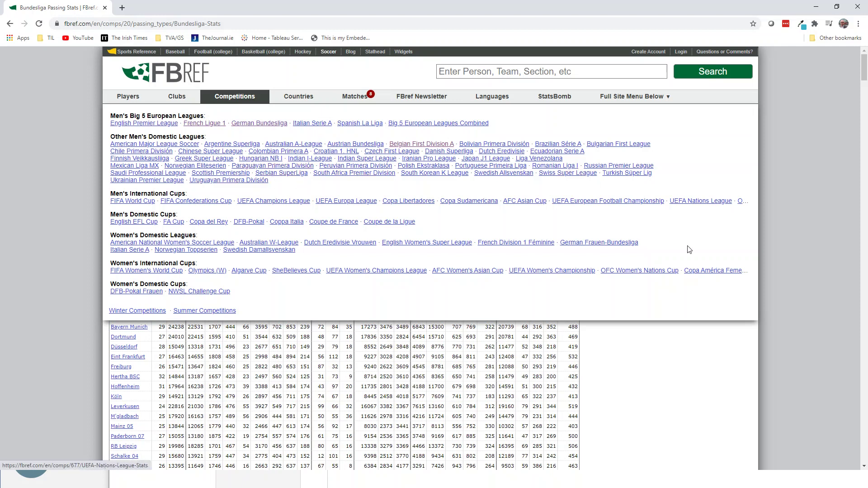
pyautogui.scroll(-8, 620, 361)
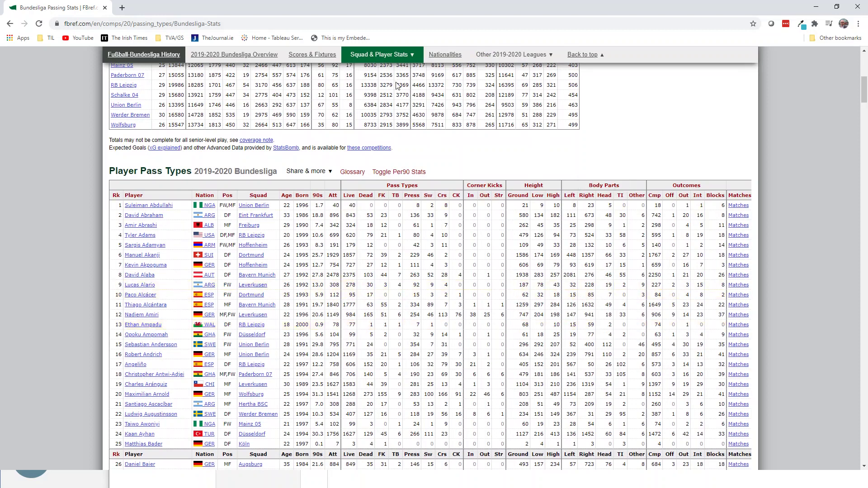
pyautogui.moveTo(393, 57)
pyautogui.moveTo(312, 176)
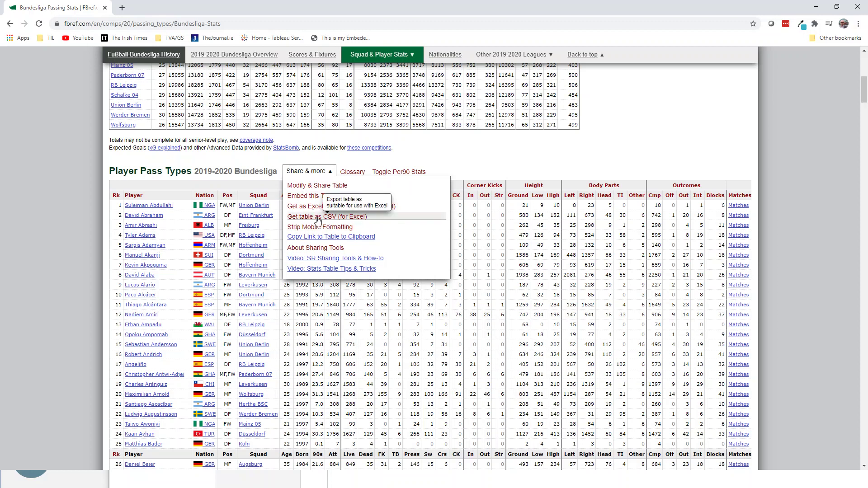
pyautogui.click(231, 228)
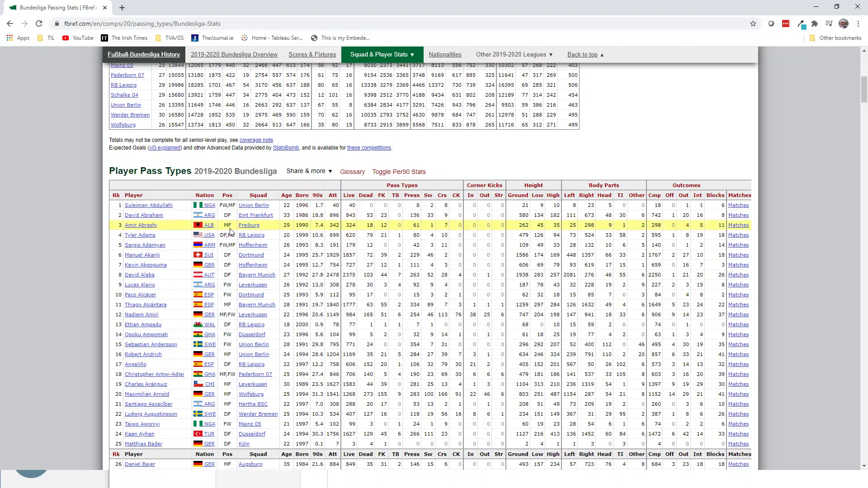
pyautogui.scroll(-5, 230, 231)
pyautogui.scroll(3, 230, 231)
pyautogui.scroll(3, 230, 230)
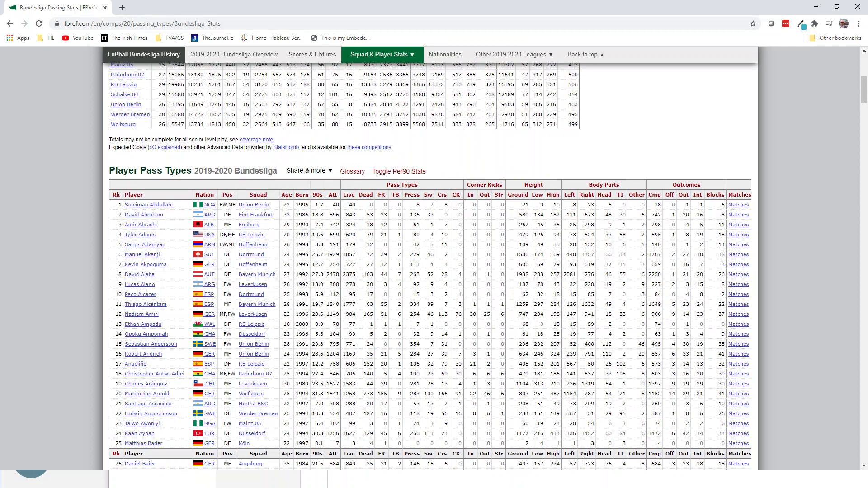
# Maximize Book3 and connect it to the Microsoft Excel file French-Scouting.xlsx.
pyautogui.hotkey('alt', 'Tab')
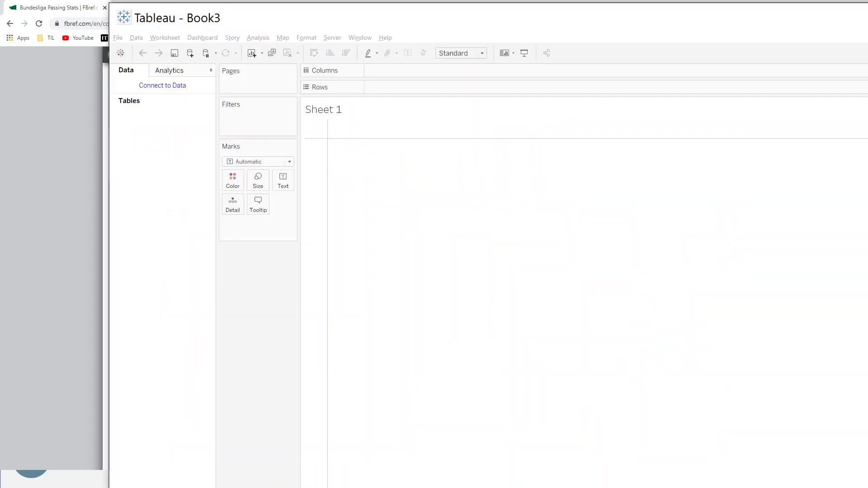
pyautogui.click(570, 176)
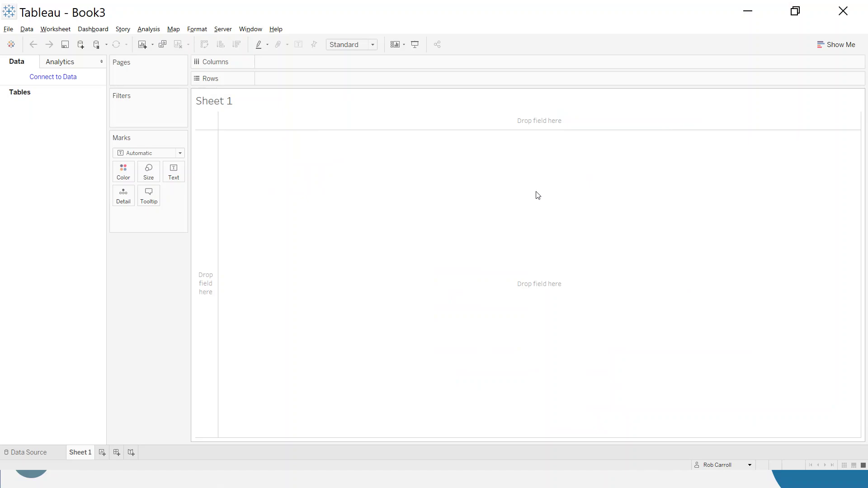
pyautogui.click(56, 77)
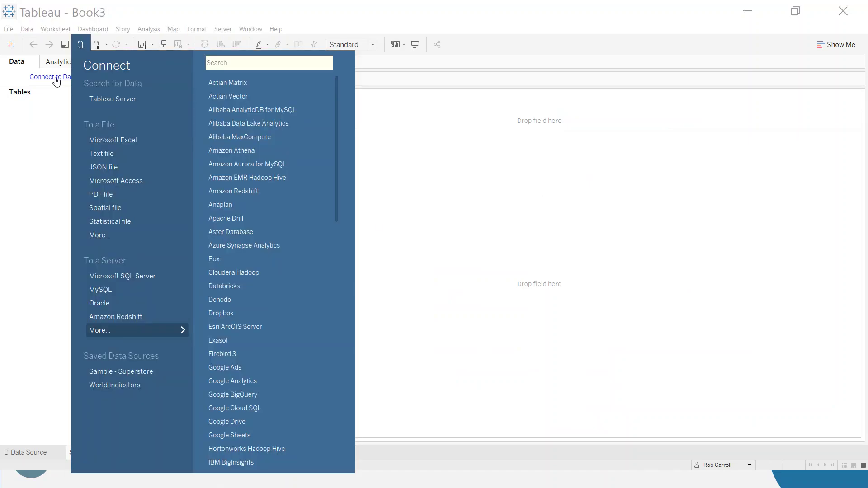
pyautogui.click(139, 140)
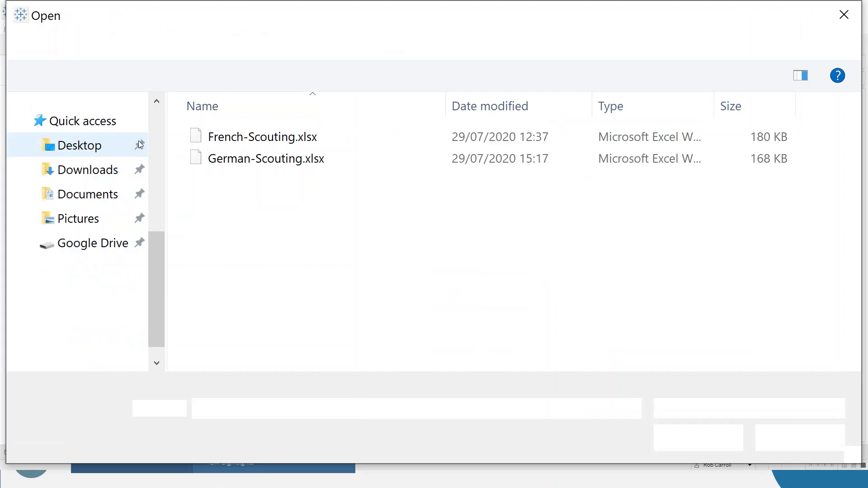
pyautogui.click(247, 144)
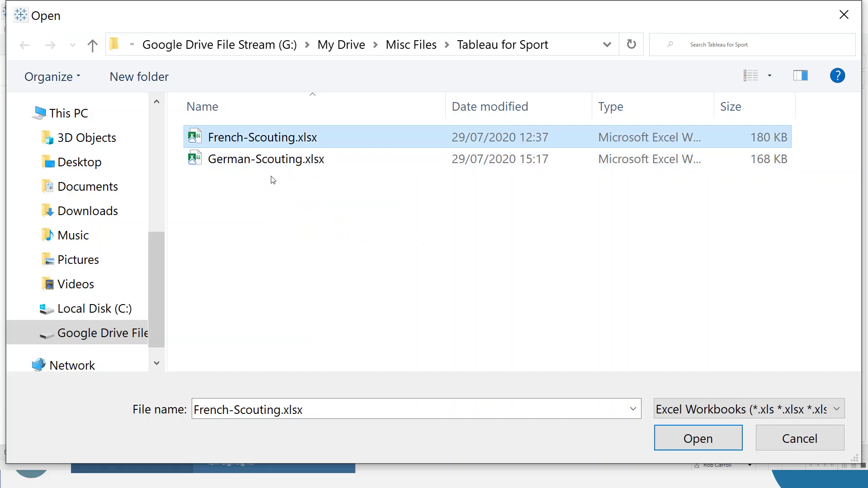
pyautogui.click(701, 442)
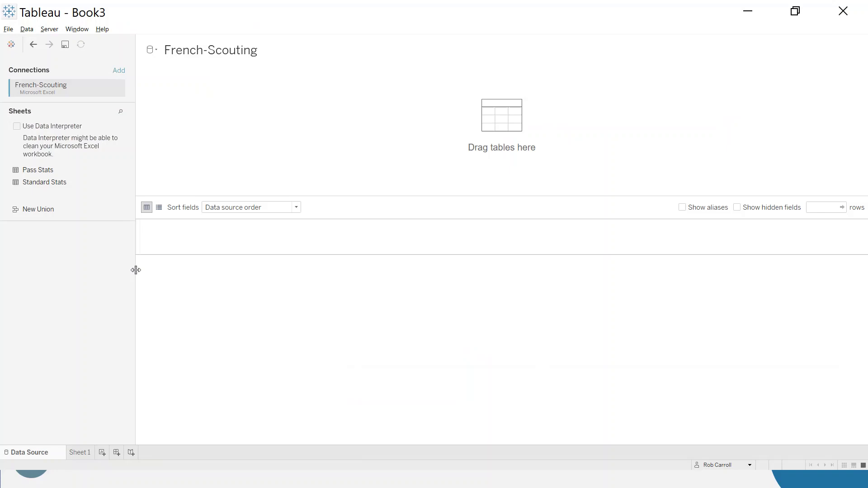
# Add Standard Stats to the canvas with Data Interpreter on, and scroll through its columns.
pyautogui.moveTo(49, 185); pyautogui.dragTo(206, 141)
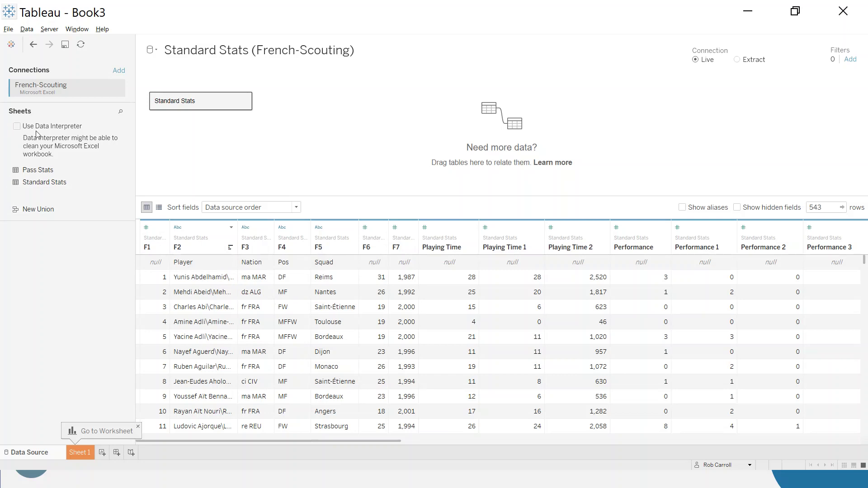
pyautogui.click(17, 127)
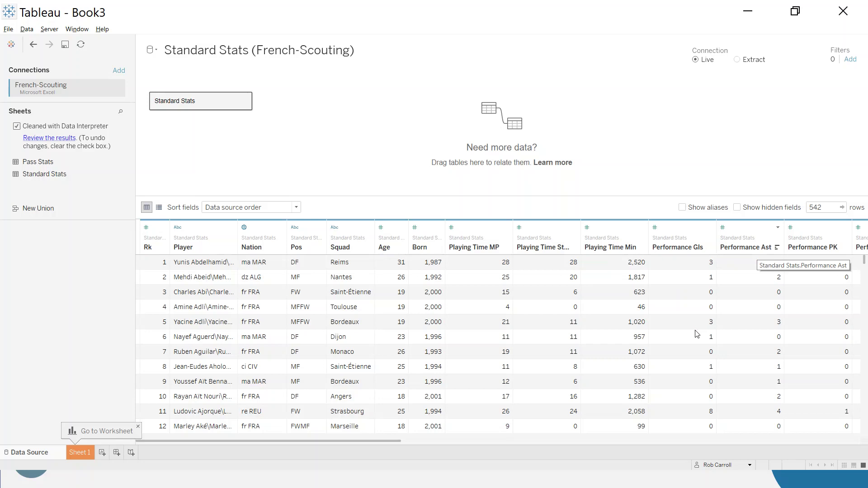
pyautogui.moveTo(382, 441); pyautogui.dragTo(844, 456)
pyautogui.moveTo(789, 441); pyautogui.dragTo(275, 441)
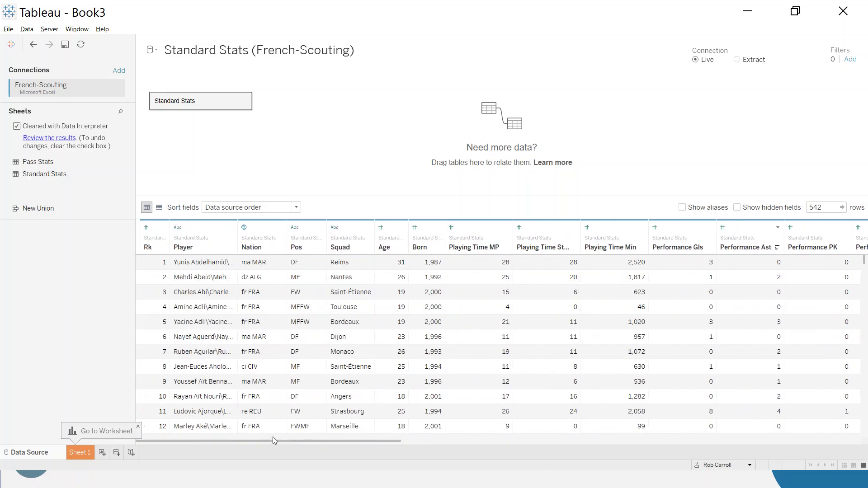
pyautogui.click(32, 164)
# Relate Pass Stats to Standard Stats on their Player fields.
pyautogui.moveTo(31, 165); pyautogui.dragTo(293, 113)
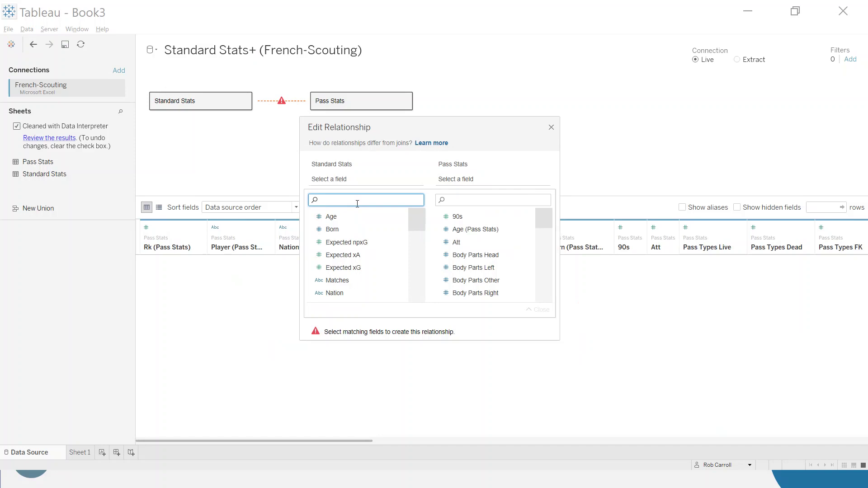
pyautogui.write('player')
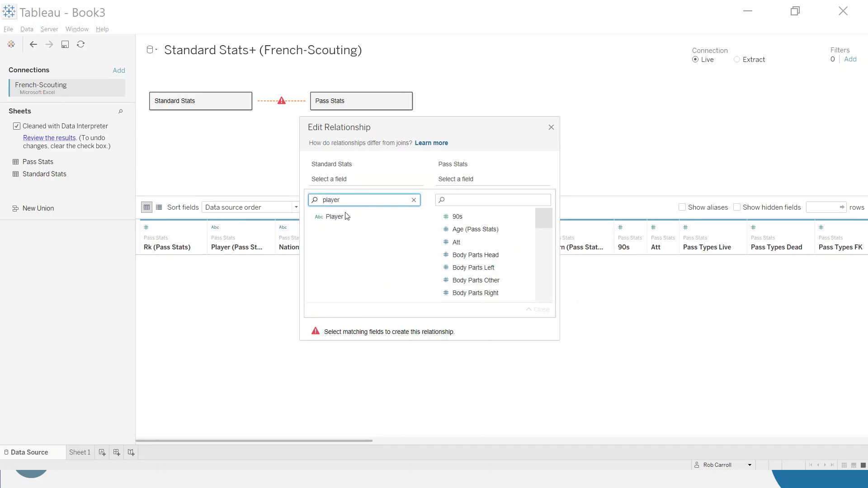
pyautogui.click(336, 217)
pyautogui.click(465, 200)
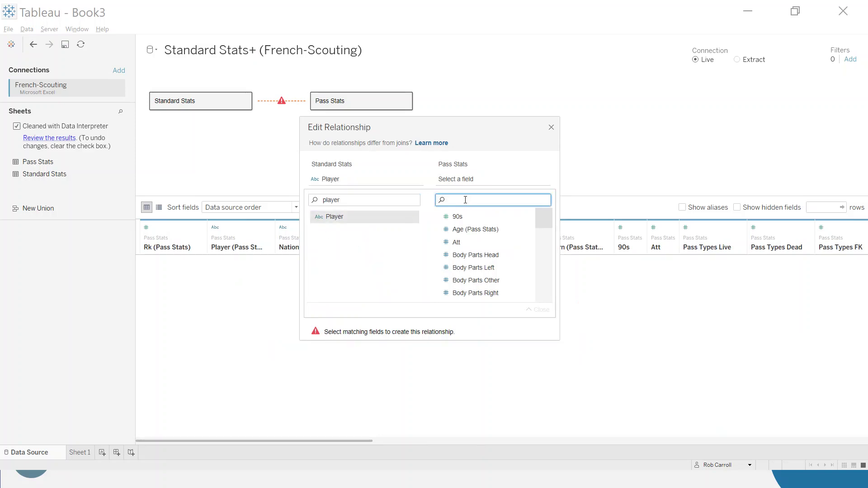
pyautogui.write('player')
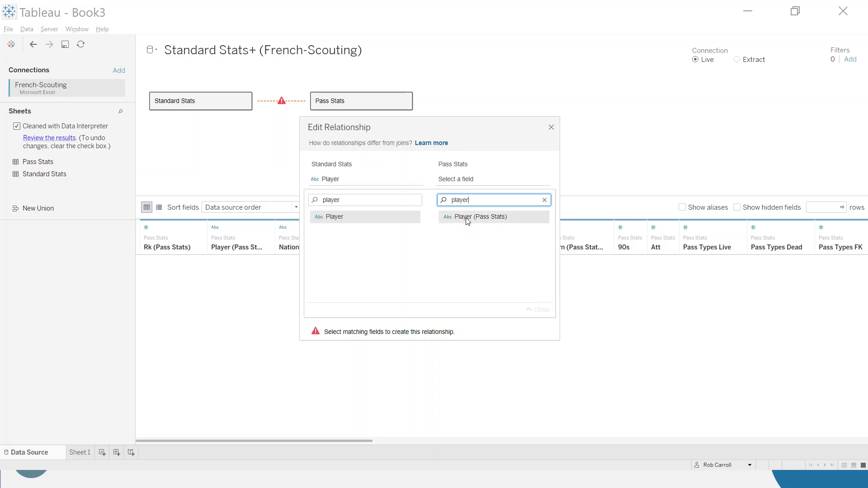
pyautogui.click(467, 219)
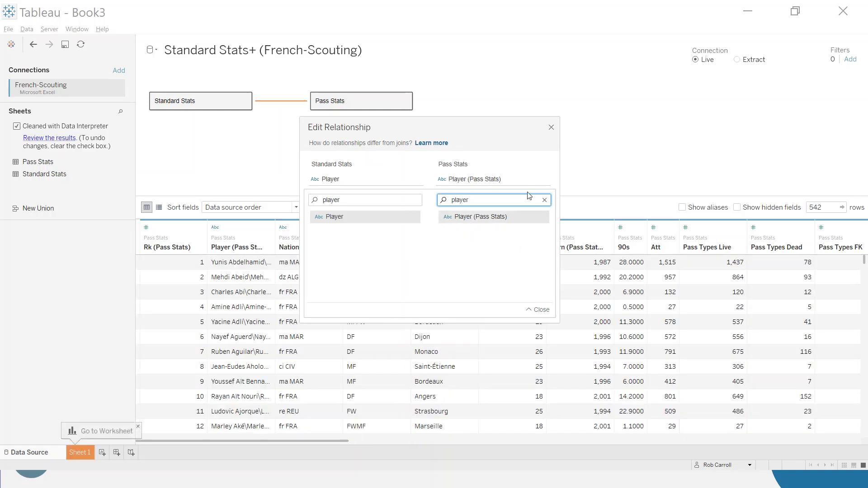
pyautogui.click(552, 128)
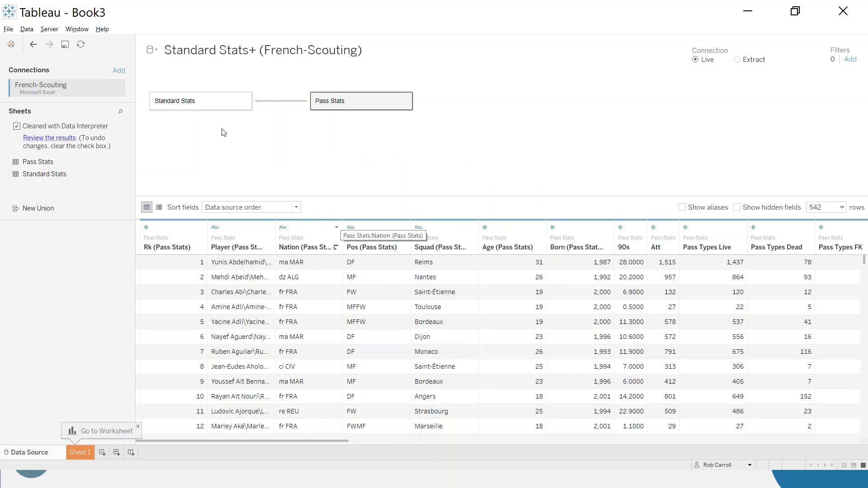
# Preview both tables, widen the Pass Stats Player column to read full names, then go to Sheet 1.
pyautogui.click(222, 103)
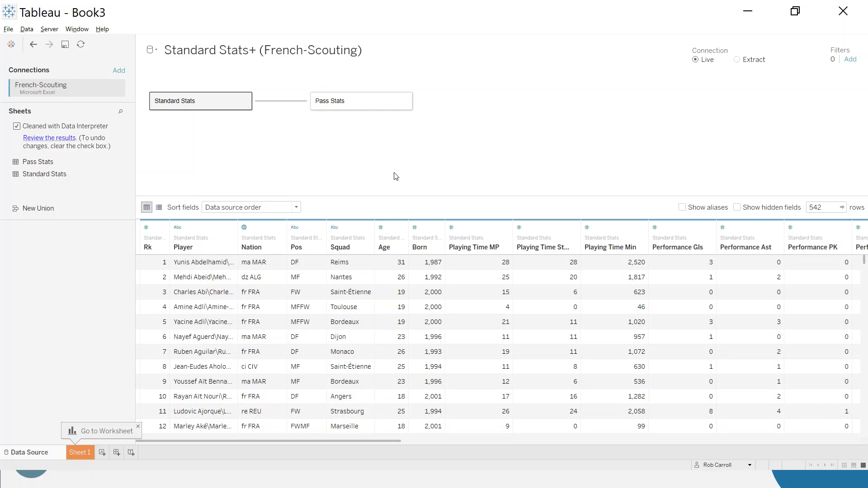
pyautogui.click(389, 107)
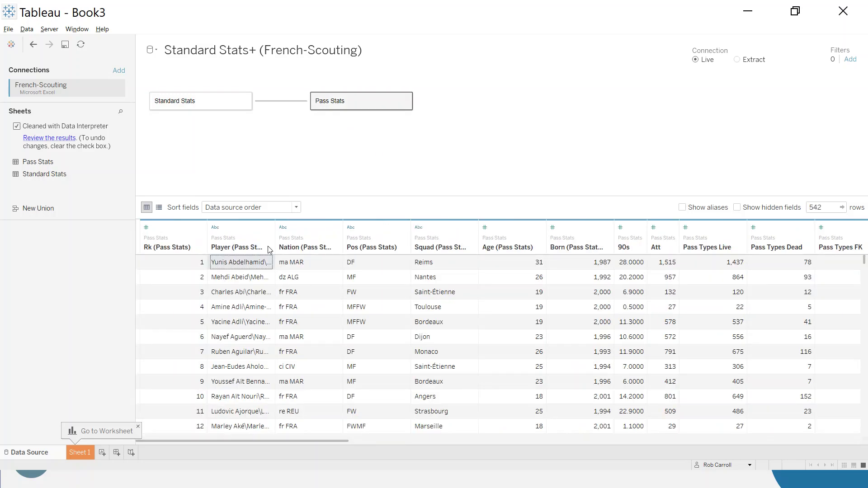
pyautogui.doubleClick(275, 243)
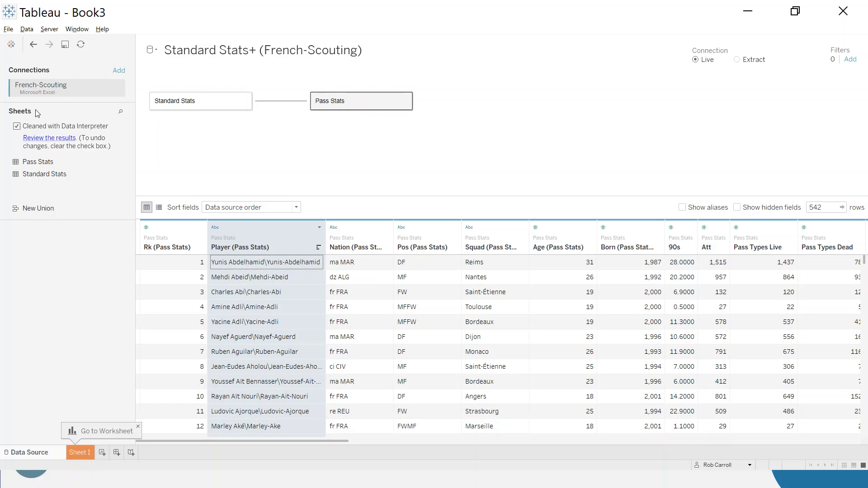
pyautogui.click(80, 453)
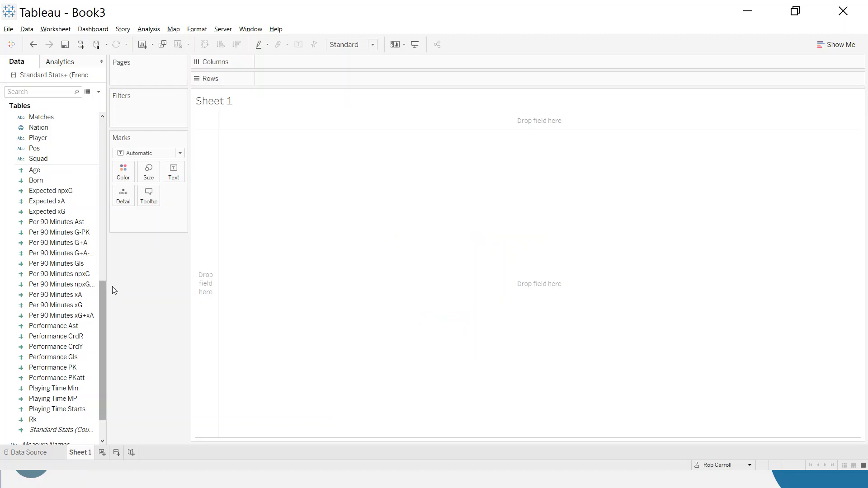
# Widen the Data pane and place SUM(Pass Types TB) on Columns as one bar.
pyautogui.moveTo(108, 271); pyautogui.dragTo(131, 272)
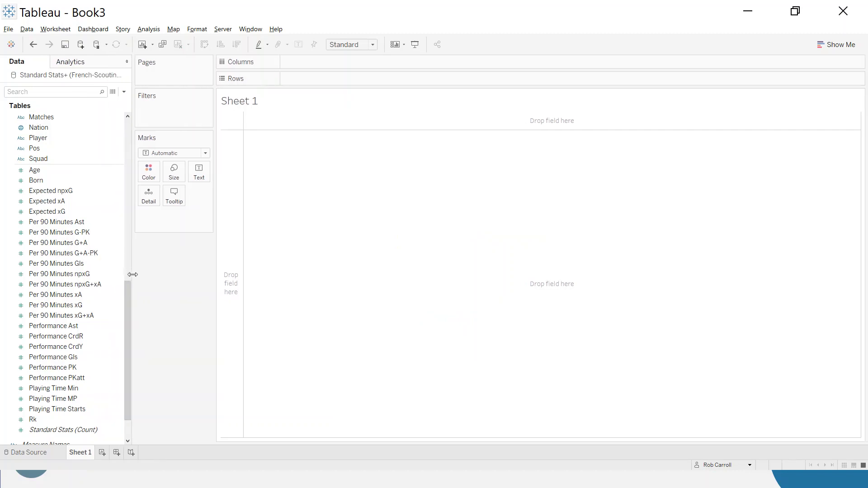
pyautogui.moveTo(129, 305); pyautogui.dragTo(123, 130)
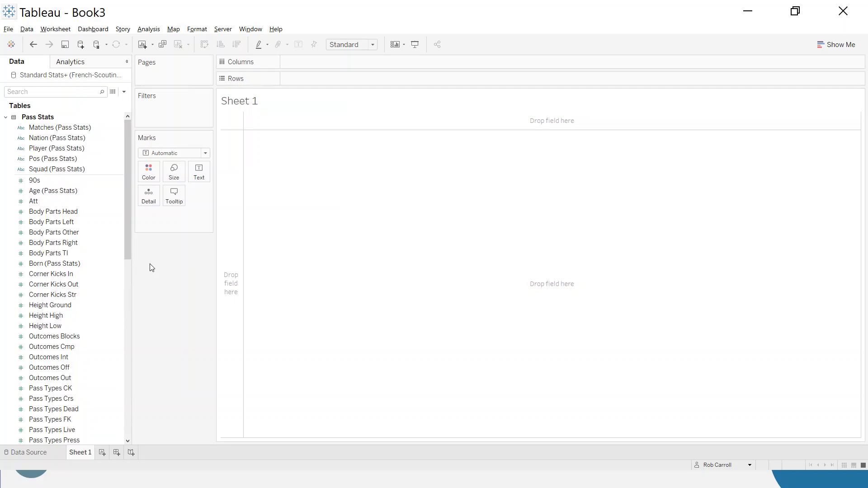
pyautogui.moveTo(129, 222); pyautogui.dragTo(136, 296)
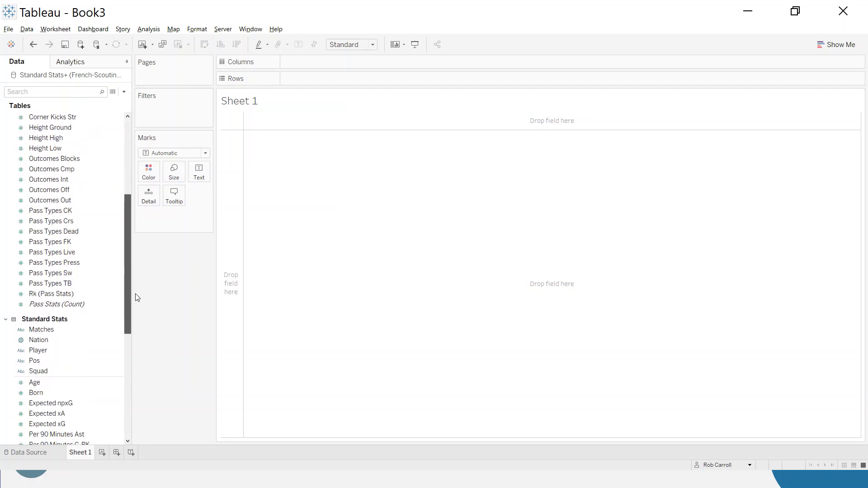
pyautogui.click(64, 287)
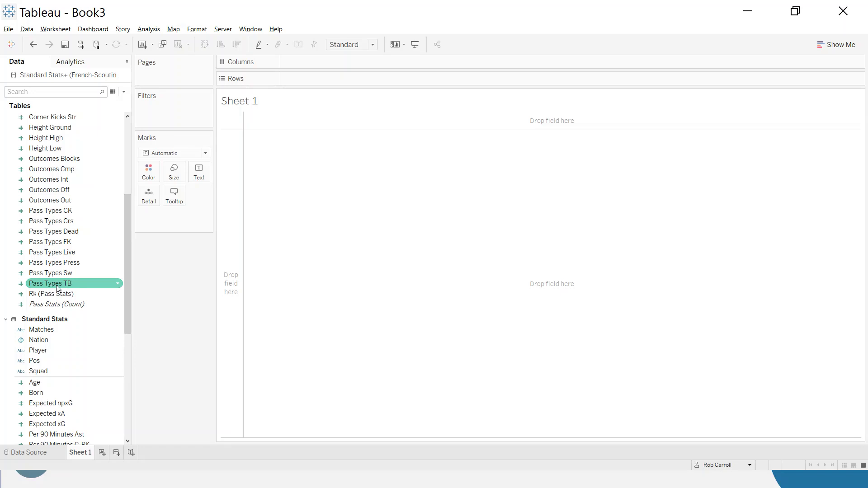
pyautogui.moveTo(51, 288)
pyautogui.mouseDown()
pyautogui.moveTo(218, 175)
pyautogui.moveTo(323, 63)
pyautogui.mouseUp()
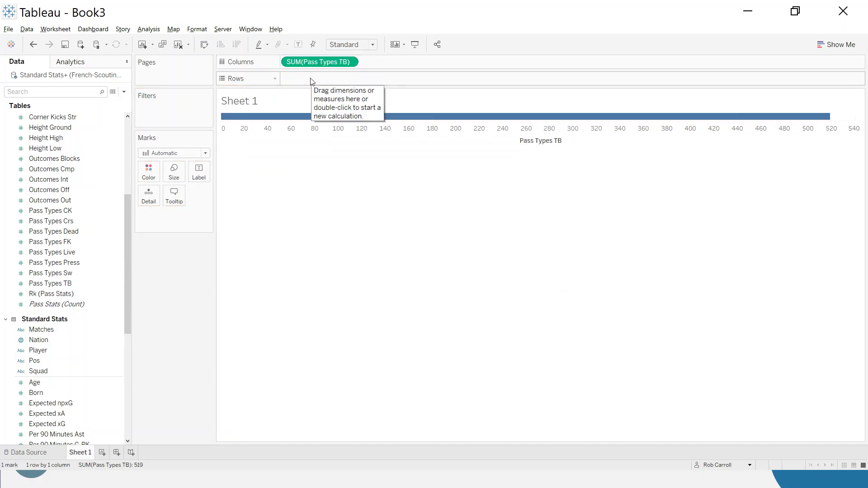
# Put Player (Pass Stats) on Detail and set the mark type to Circle.
pyautogui.scroll(2, 127, 208)
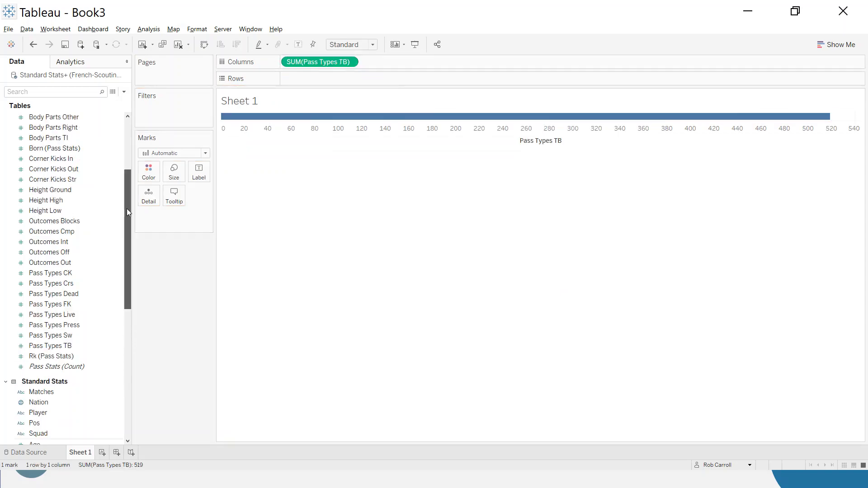
pyautogui.scroll(4, 126, 208)
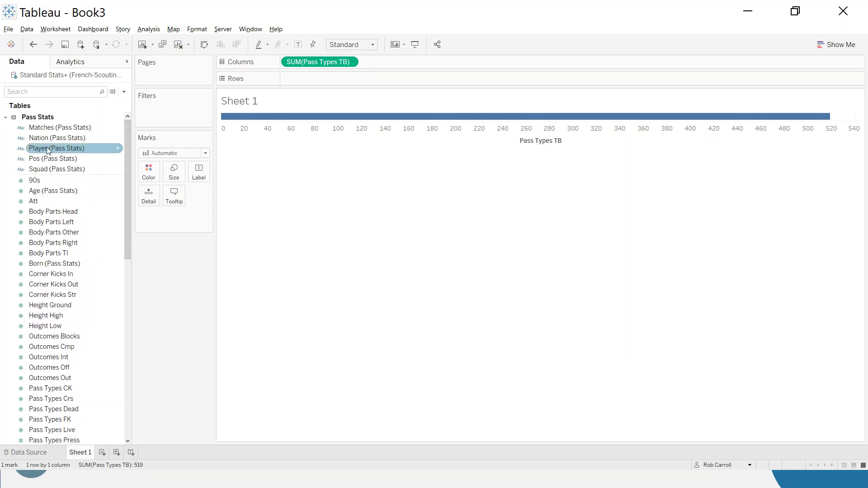
pyautogui.moveTo(48, 150); pyautogui.dragTo(147, 199)
pyautogui.click(206, 152)
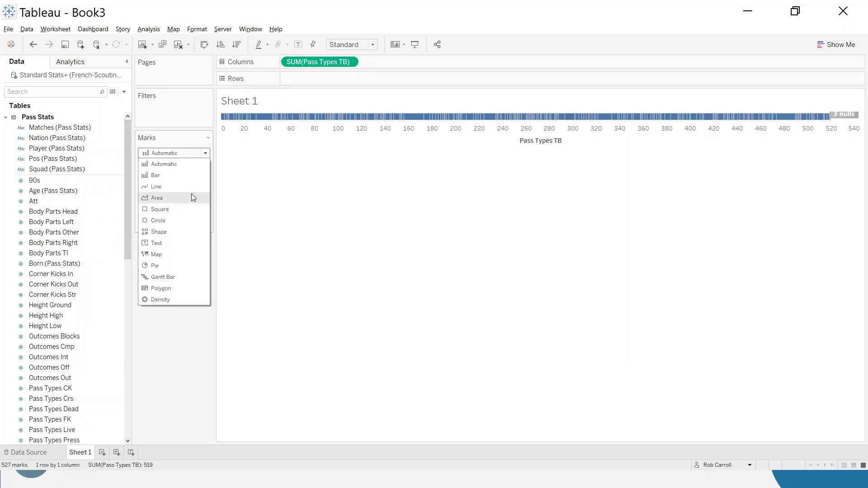
pyautogui.click(180, 220)
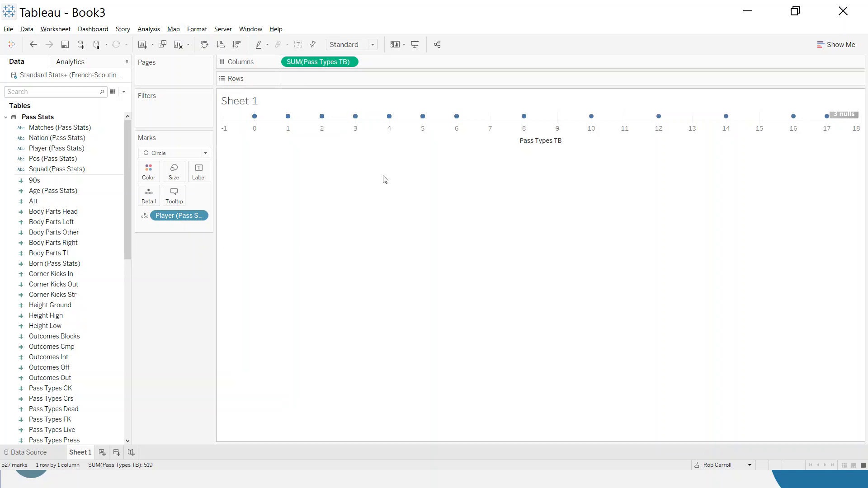
# Set the view fit to Entire View.
pyautogui.click(372, 45)
pyautogui.click(368, 80)
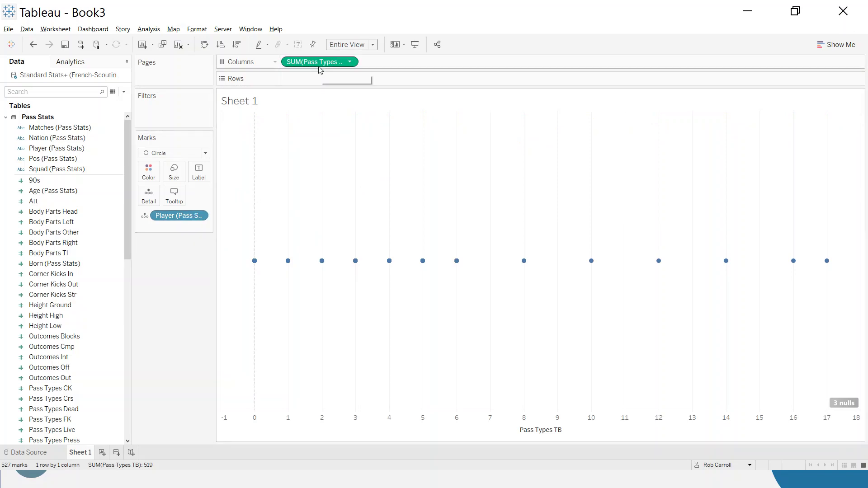
pyautogui.moveTo(252, 270)
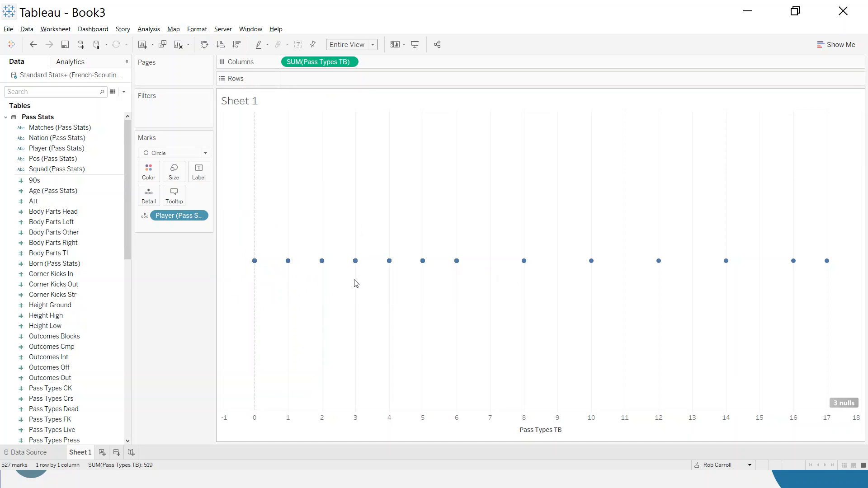
# Add an index() calculation to Rows, computed using Player (Pass Stats).
pyautogui.doubleClick(306, 79)
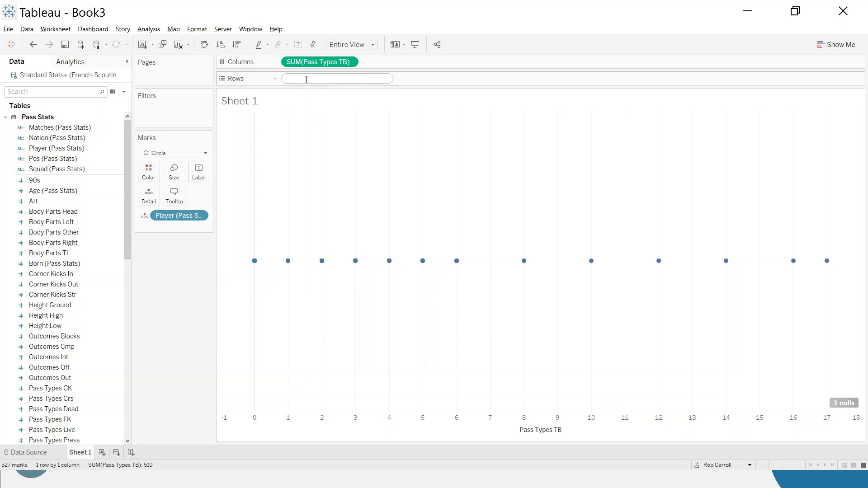
pyautogui.write('index()')
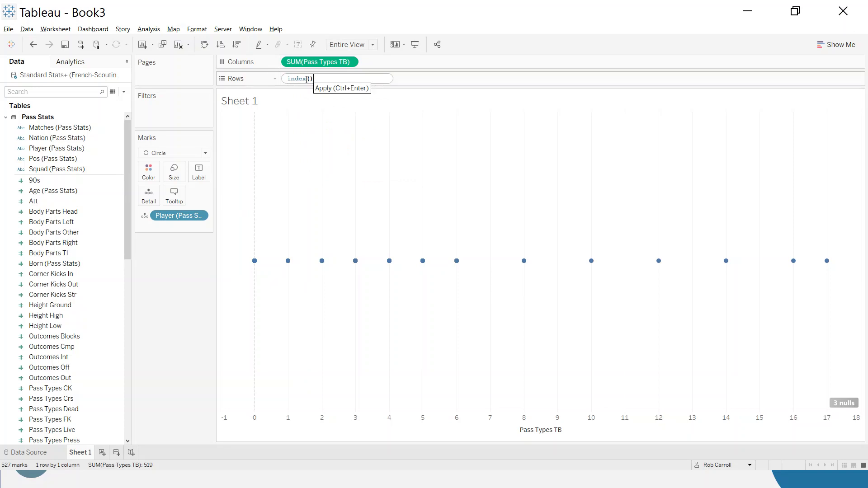
pyautogui.press('Return')
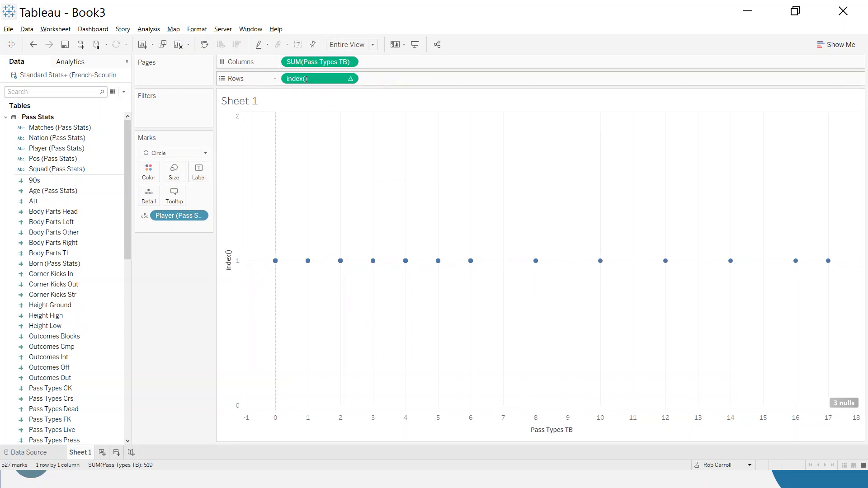
pyautogui.click(349, 79)
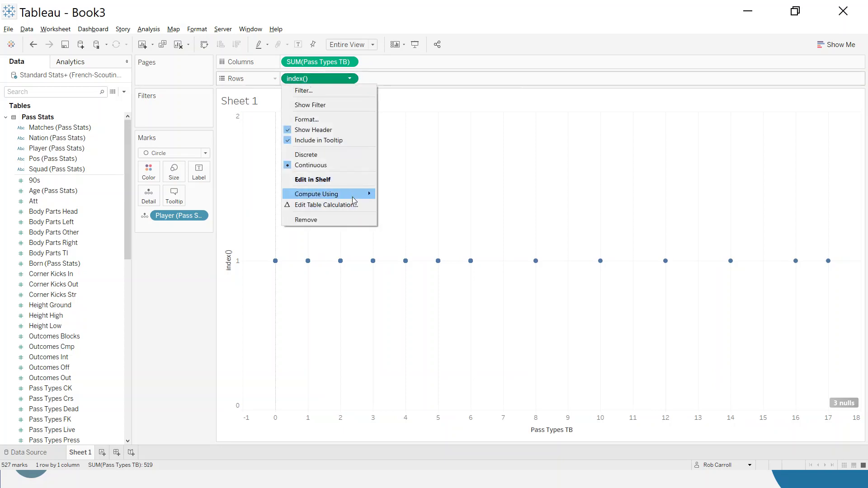
pyautogui.moveTo(352, 194)
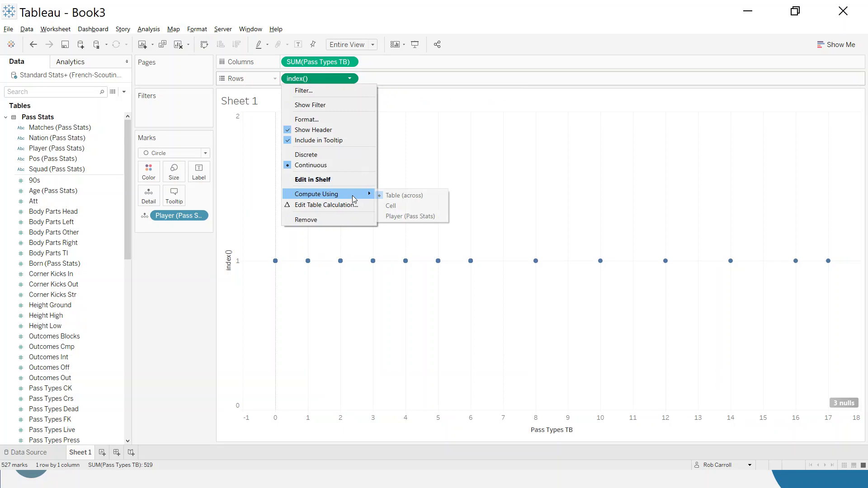
pyautogui.click(418, 217)
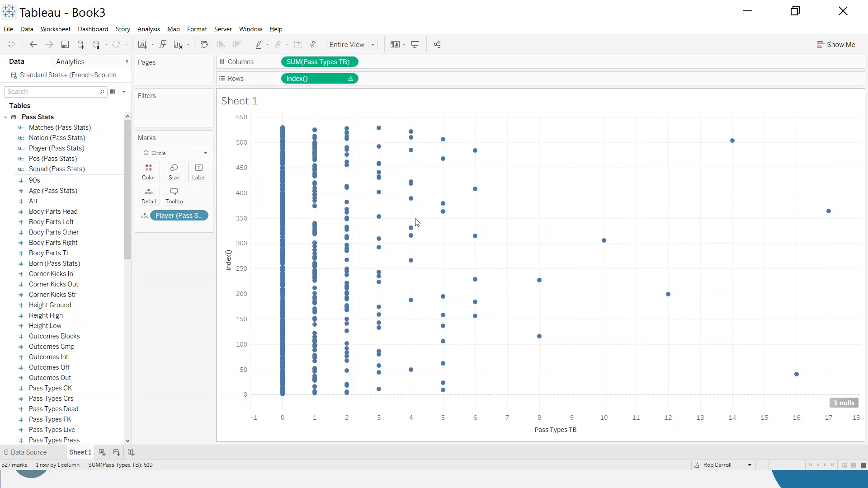
pyautogui.moveTo(284, 130)
# Turn off the index() axis header and clear the Pass Types TB axis title.
pyautogui.rightClick(244, 234)
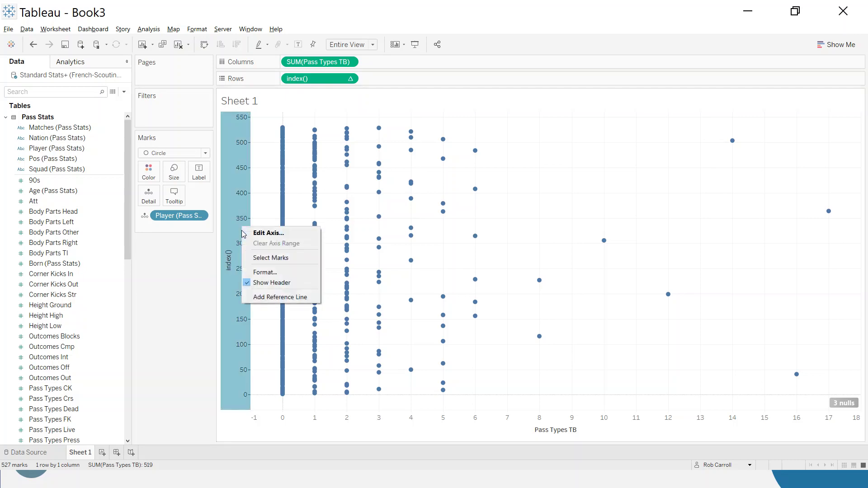
pyautogui.click(275, 282)
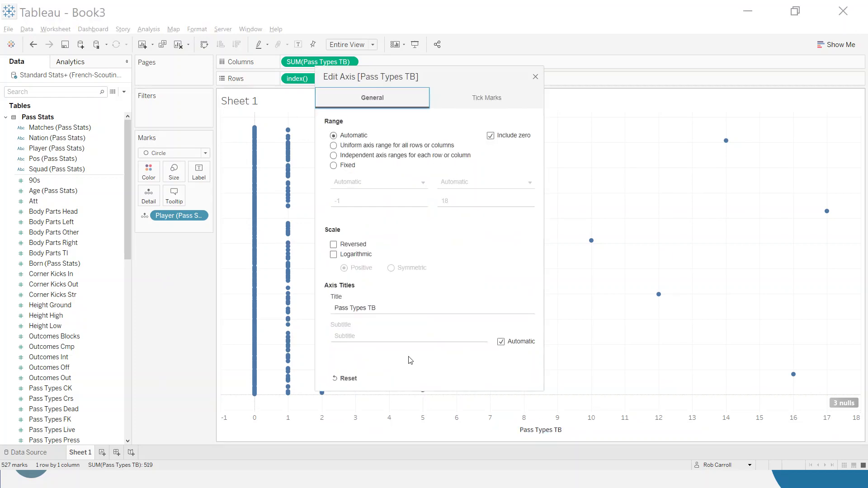
pyautogui.click(393, 307)
pyautogui.press('BackSpace')
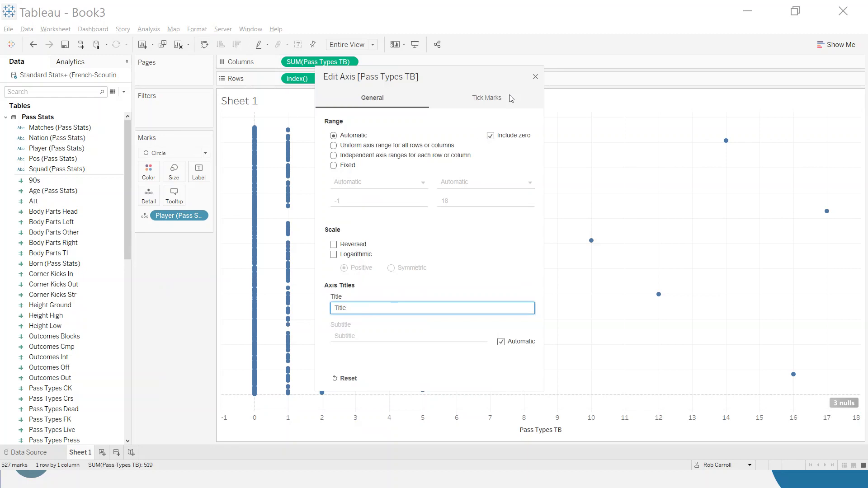
pyautogui.click(535, 78)
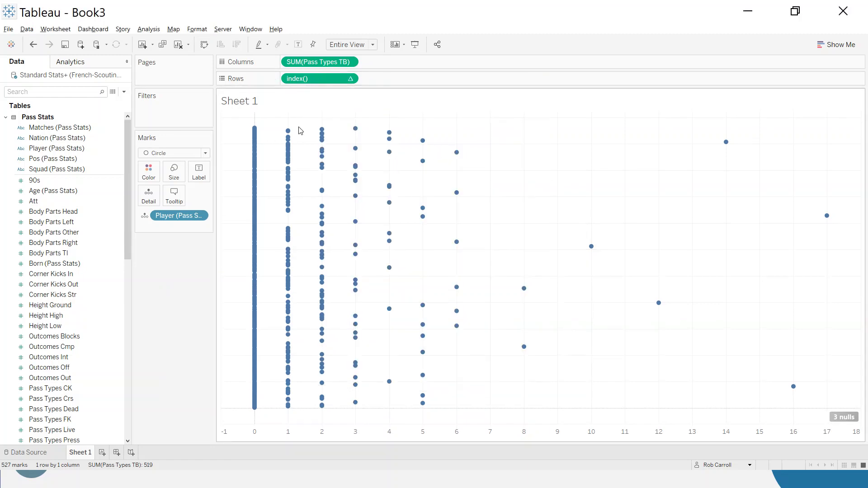
# Set Grid Lines to Off under Lines in Format Workbook, then close the formatting pane.
pyautogui.click(198, 31)
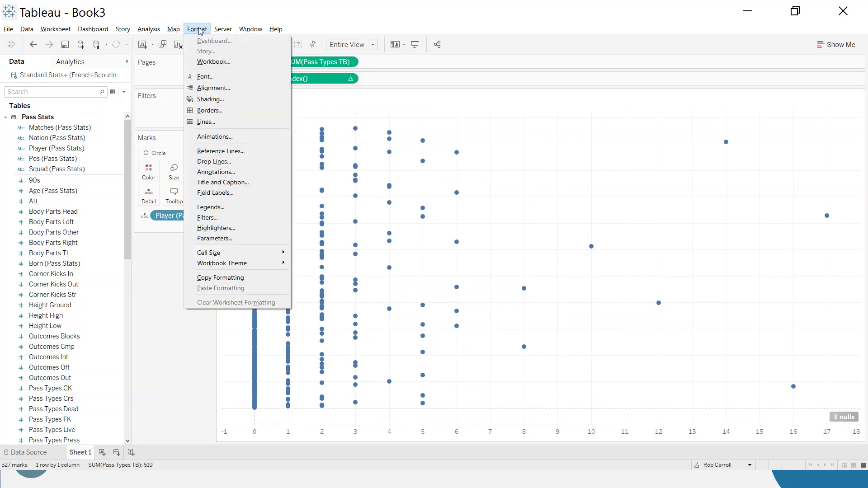
pyautogui.click(212, 62)
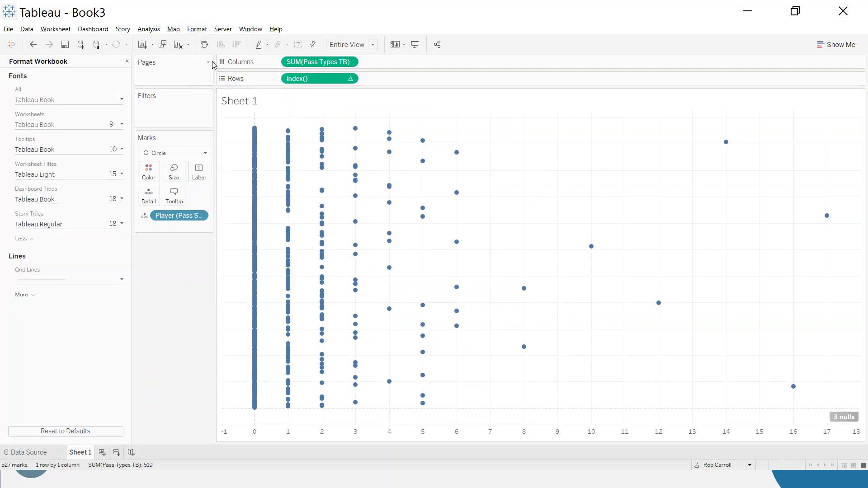
pyautogui.click(49, 281)
pyautogui.click(54, 299)
pyautogui.click(40, 324)
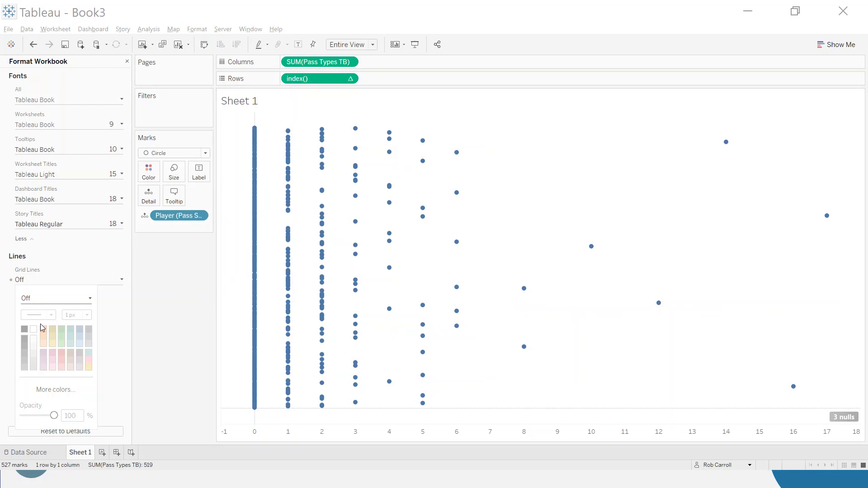
pyautogui.click(139, 311)
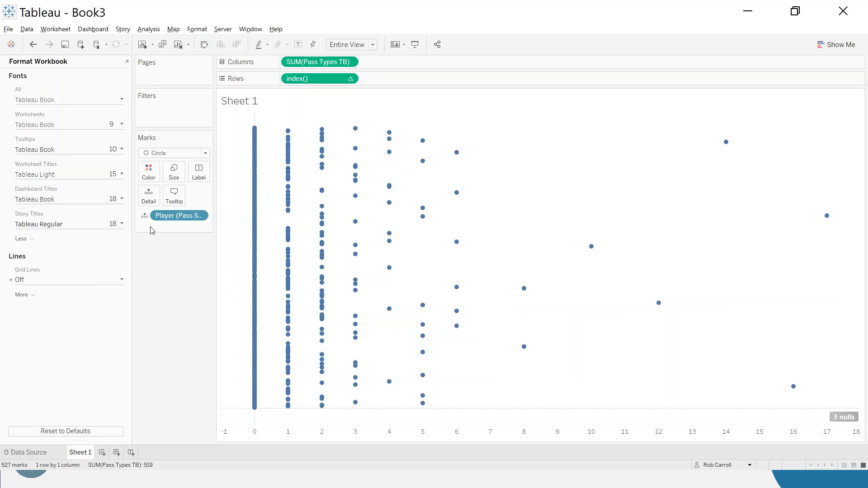
pyautogui.click(126, 61)
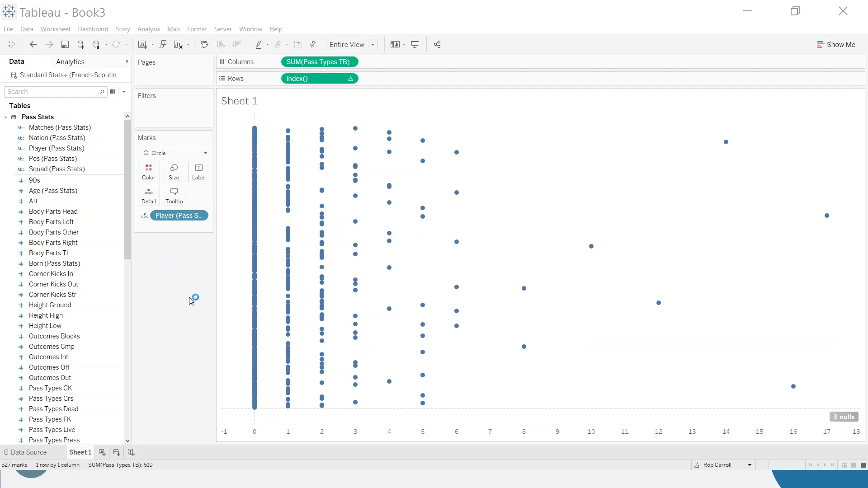
# Create a parameter named 'Player Selected' with data type String from the Data pane menu.
pyautogui.moveTo(456, 157)
pyautogui.click(124, 92)
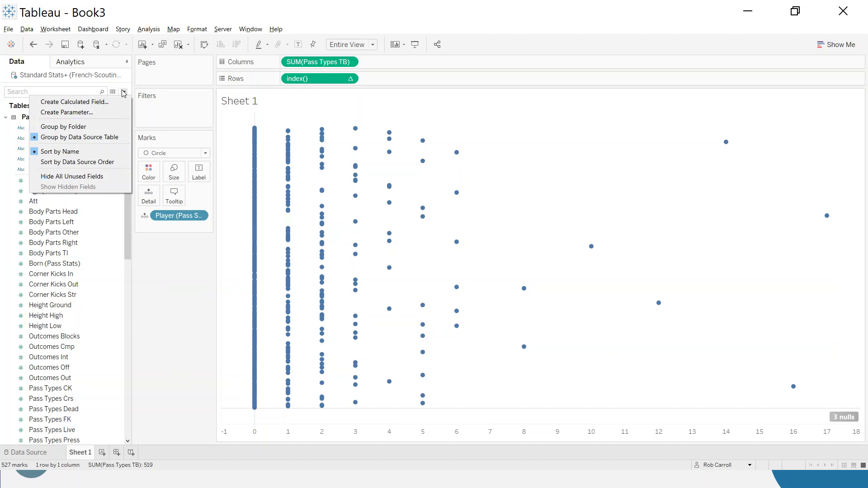
pyautogui.click(124, 92)
pyautogui.click(124, 93)
pyautogui.click(94, 112)
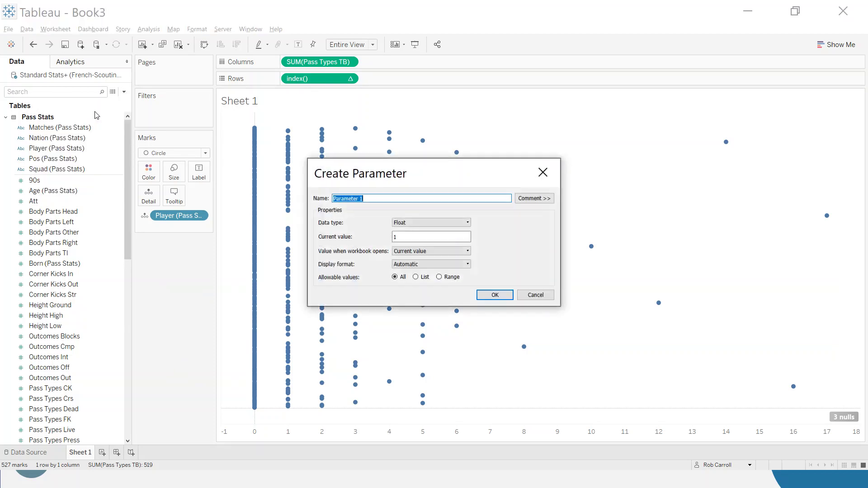
pyautogui.write('Player Selected')
pyautogui.click(414, 222)
pyautogui.click(413, 242)
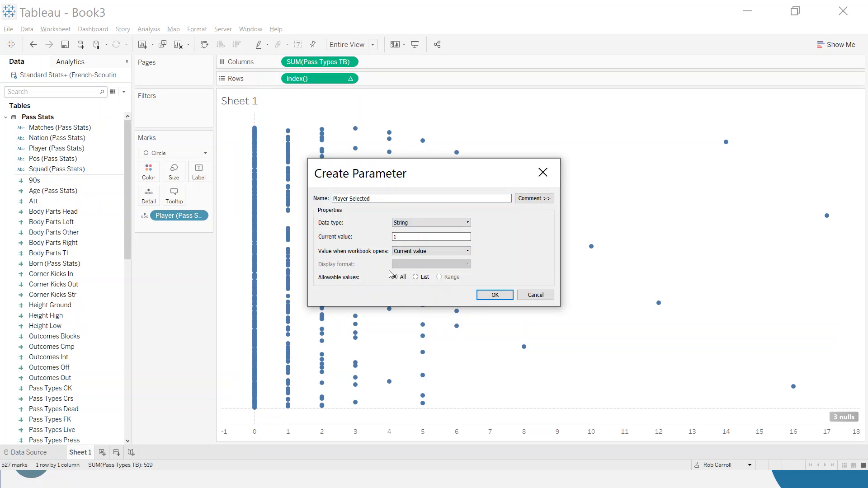
pyautogui.click(495, 295)
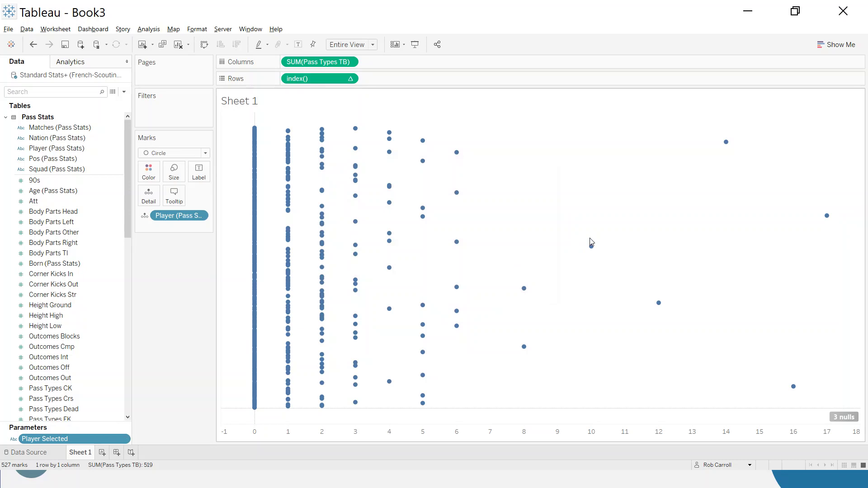
pyautogui.click(124, 92)
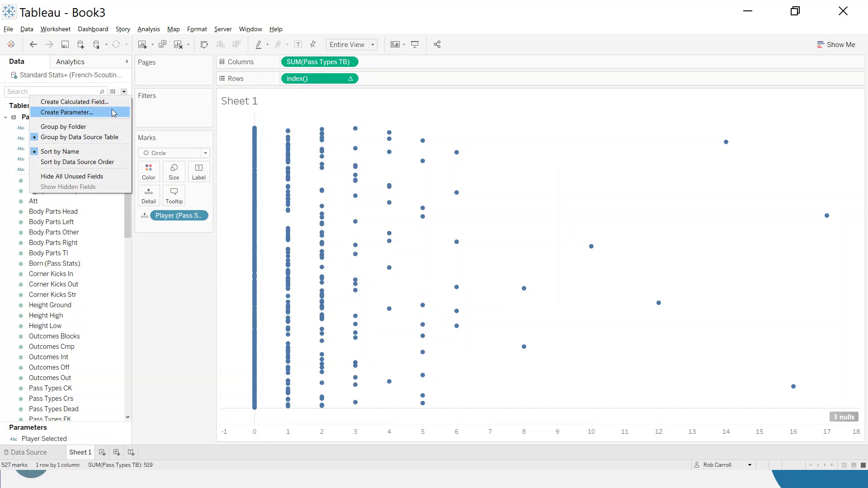
# Create calculated field 'Player Highlight' with formula [Player (Pass Stats)] = [Player Selected].
pyautogui.click(109, 102)
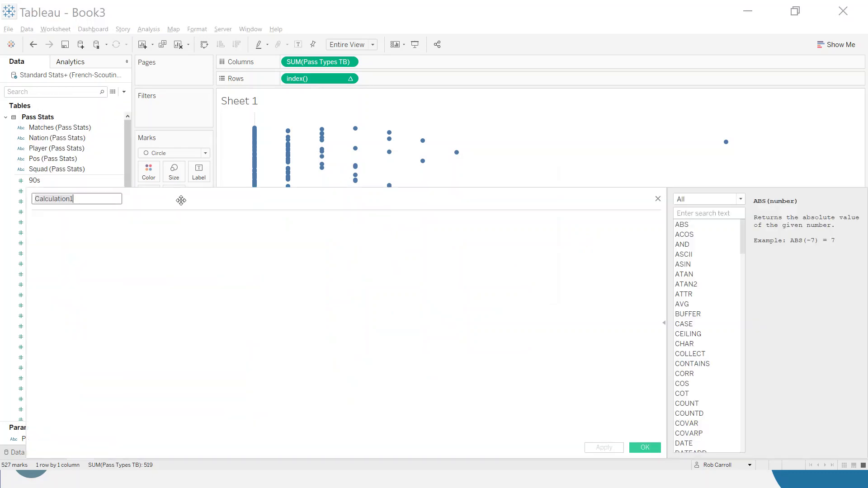
pyautogui.write('Player ')
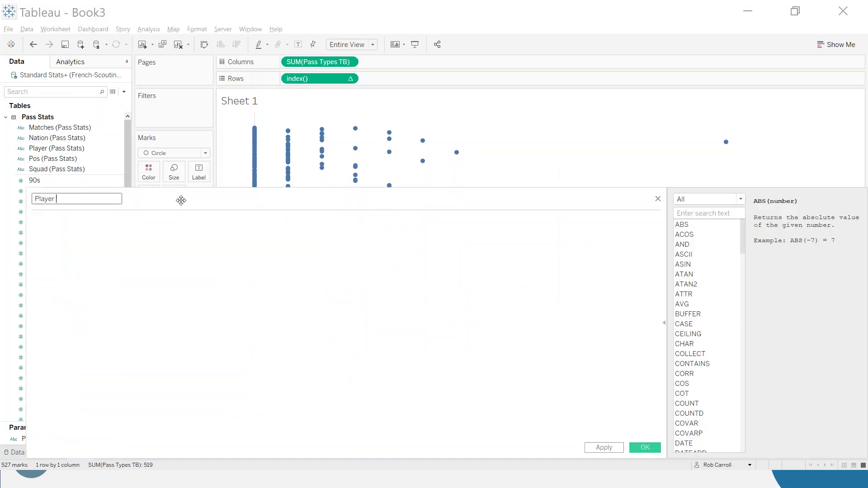
pyautogui.write('Highlight')
pyautogui.click(179, 242)
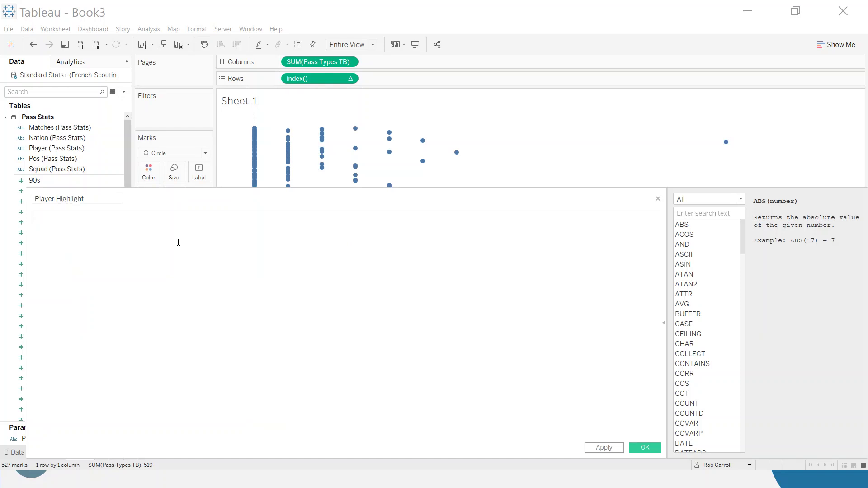
pyautogui.write('Pla')
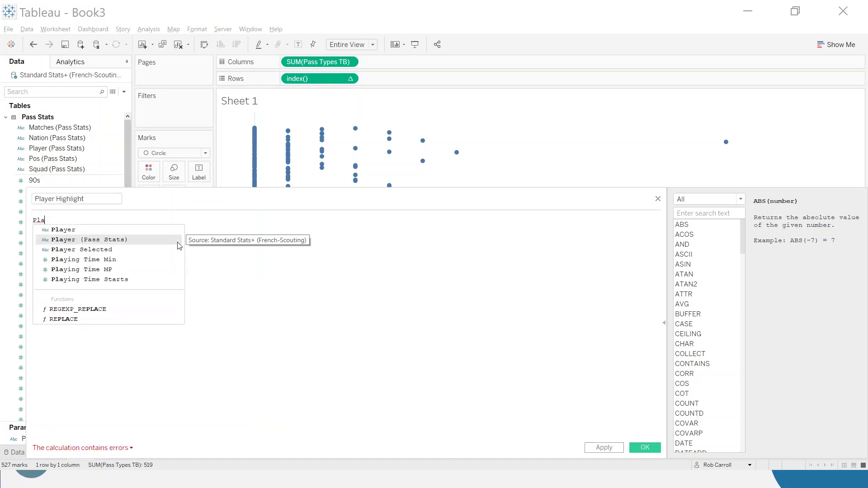
pyautogui.click(178, 243)
pyautogui.write('=')
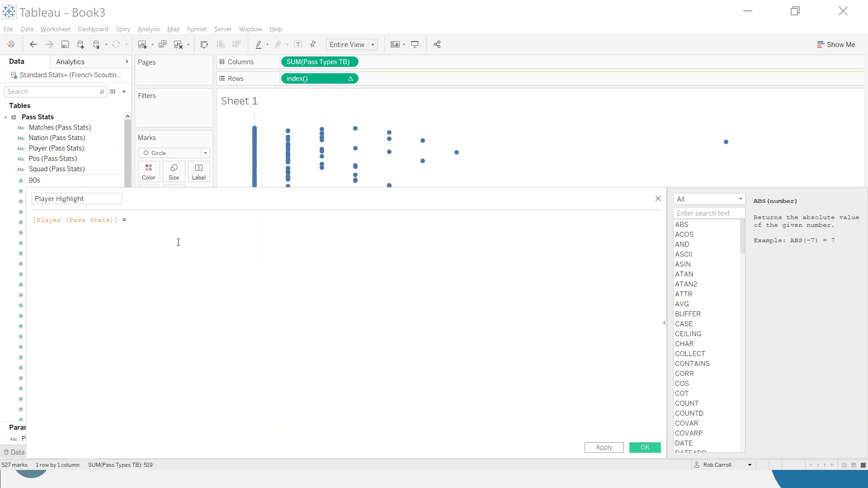
pyautogui.moveTo(201, 202); pyautogui.dragTo(270, 172)
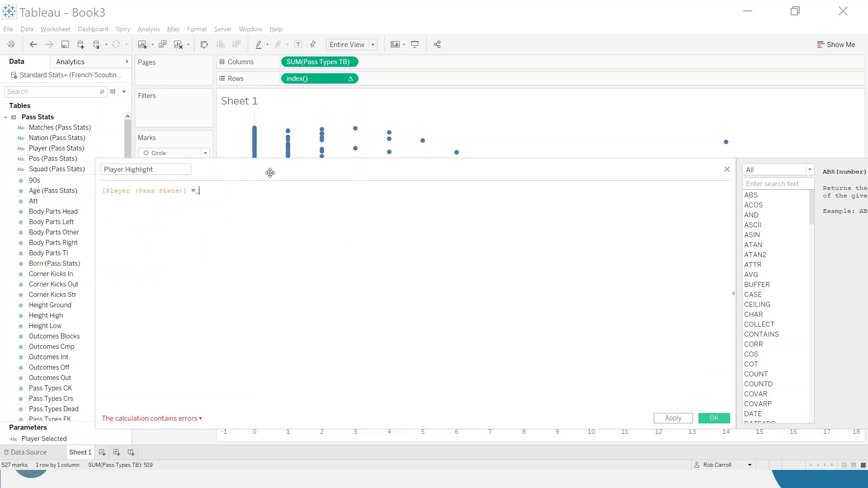
pyautogui.write('Player')
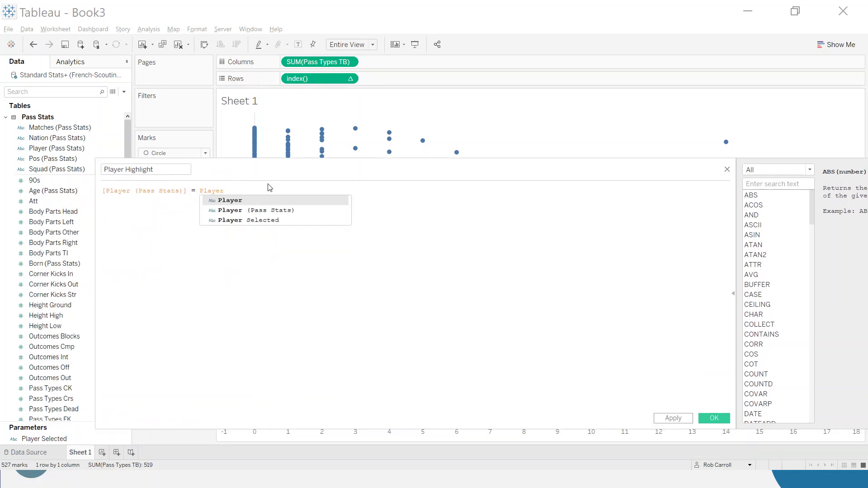
pyautogui.click(260, 219)
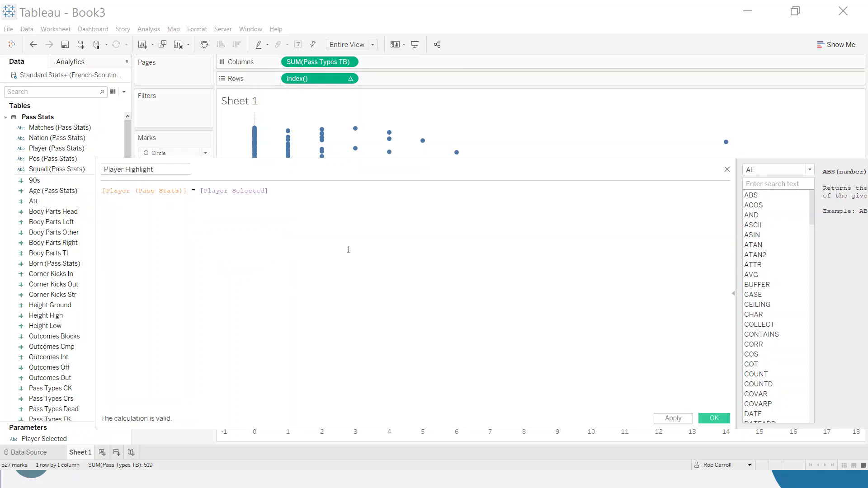
pyautogui.click(714, 418)
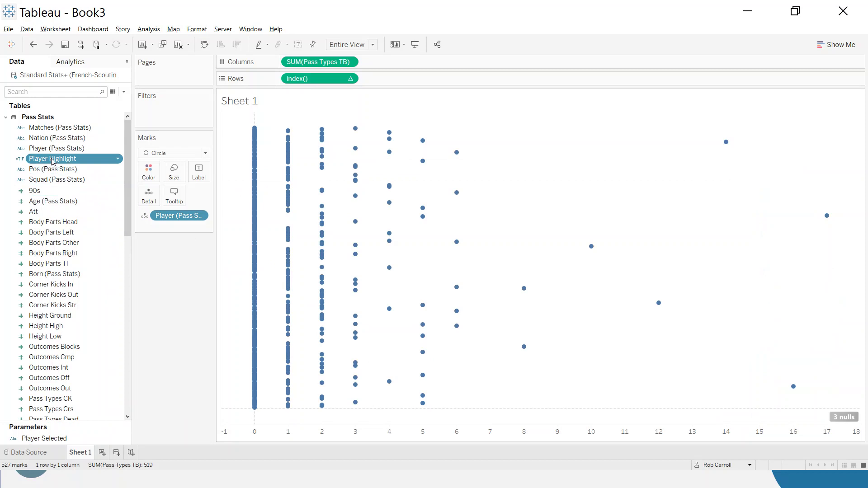
# Put Player Highlight on Color and review the index() table calculation settings.
pyautogui.moveTo(53, 161); pyautogui.dragTo(152, 175)
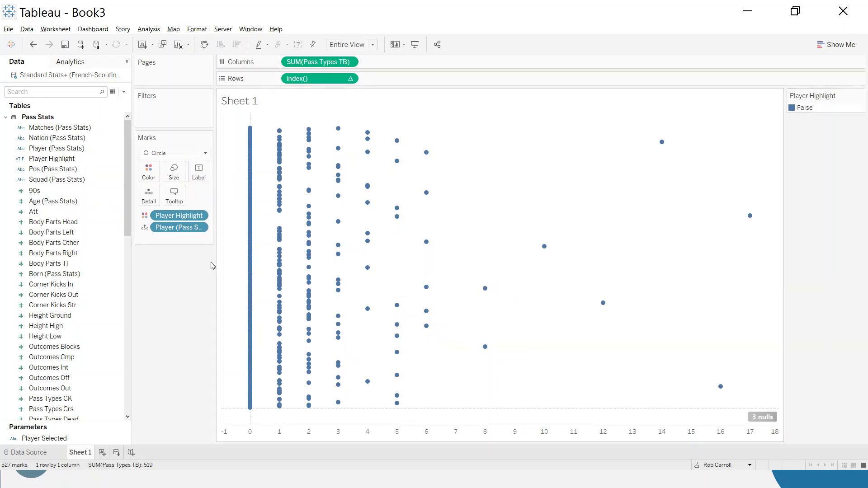
pyautogui.click(350, 79)
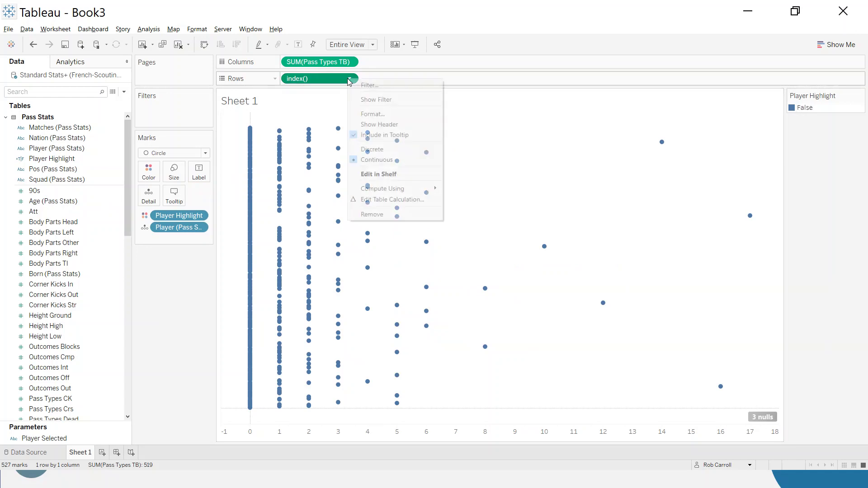
pyautogui.click(408, 200)
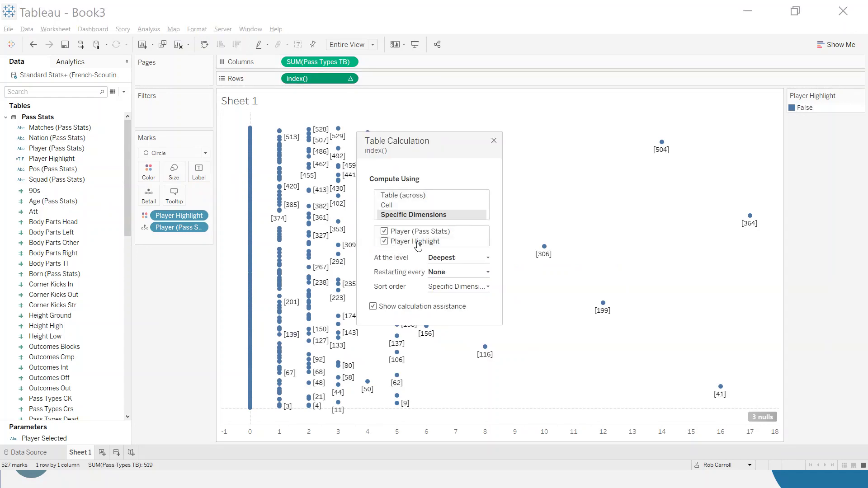
pyautogui.click(494, 141)
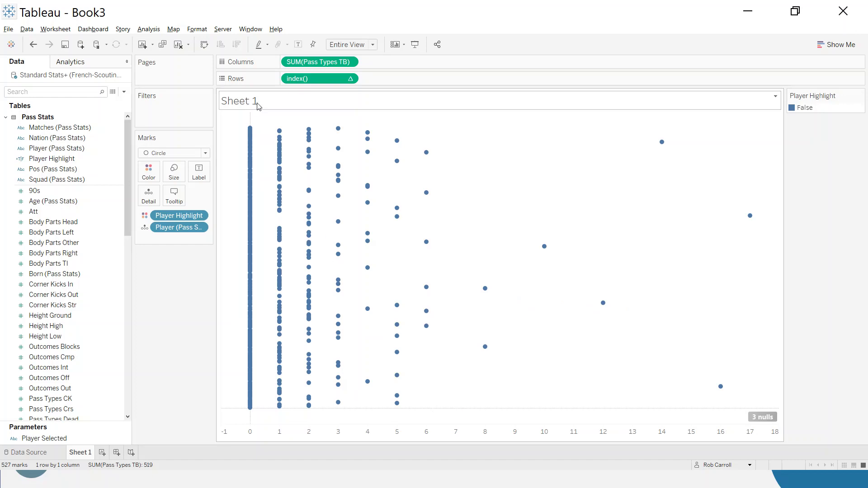
# Review the workbook's axis ruler and tick line options in Format Workbook.
pyautogui.click(197, 29)
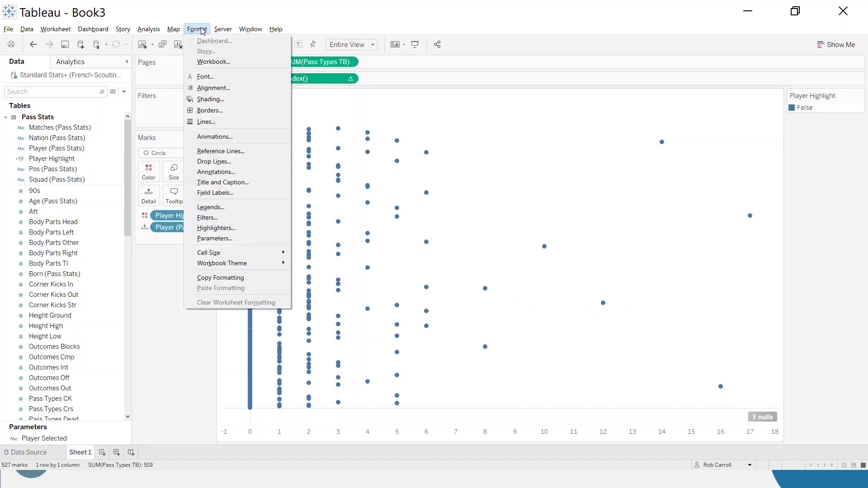
pyautogui.click(214, 61)
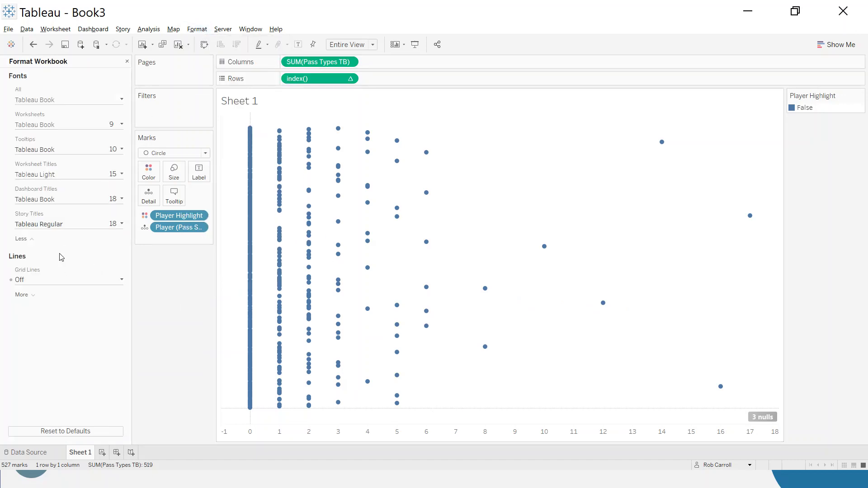
pyautogui.click(23, 295)
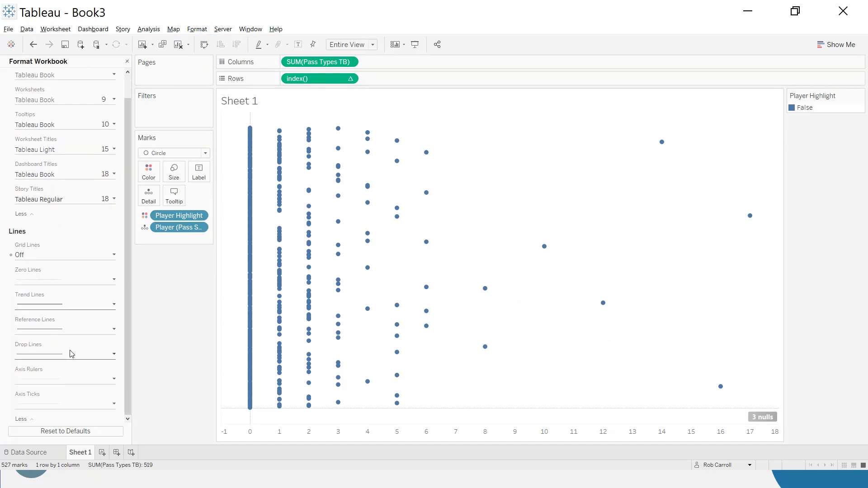
pyautogui.click(90, 384)
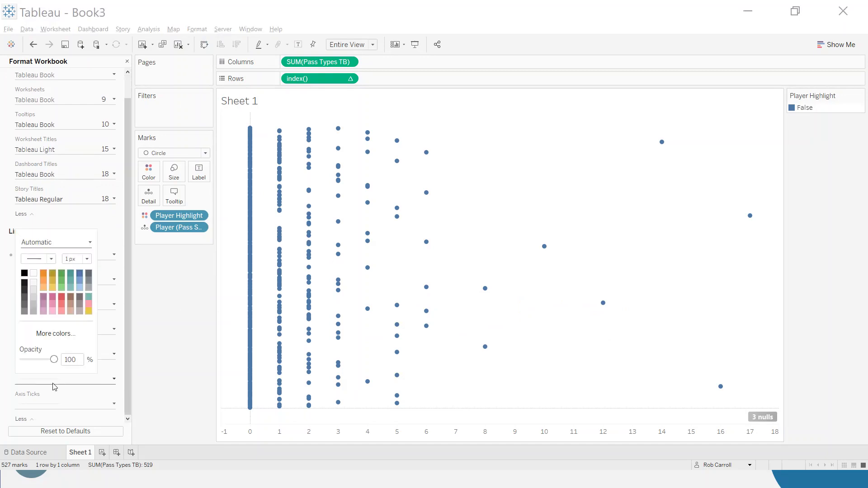
pyautogui.click(90, 384)
pyautogui.click(72, 403)
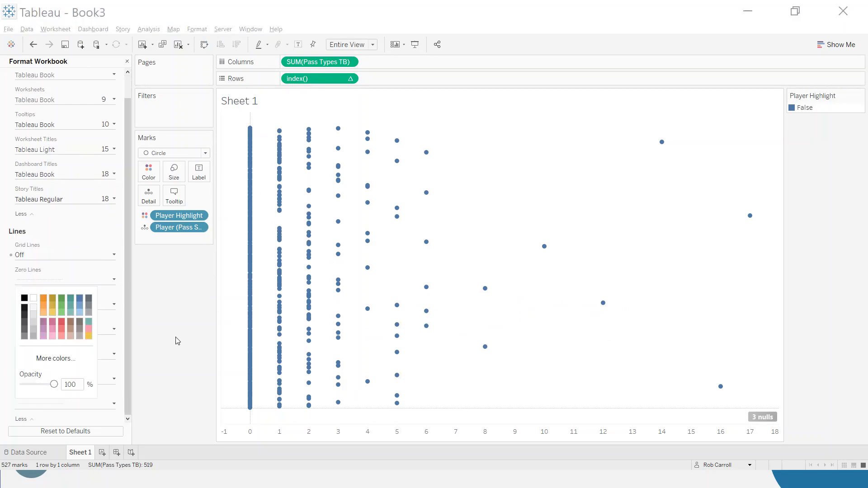
# Remove the row axis ruler and the column zero lines in the sheet's line formatting.
pyautogui.click(197, 29)
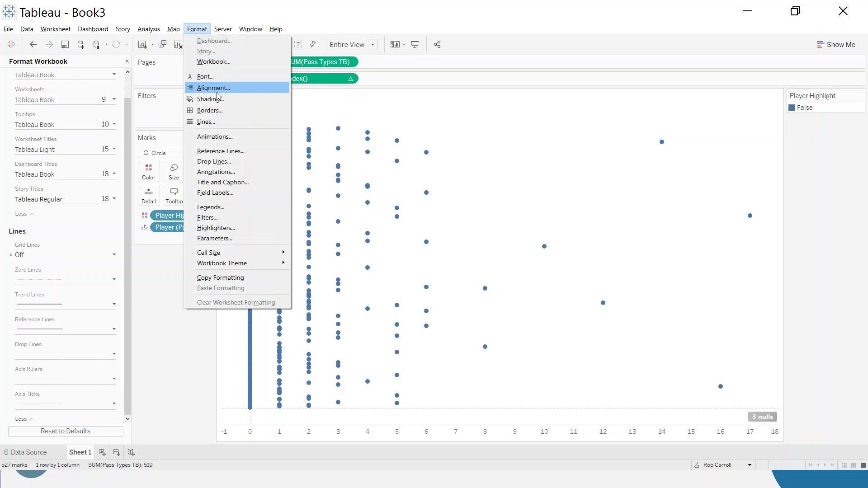
pyautogui.click(213, 122)
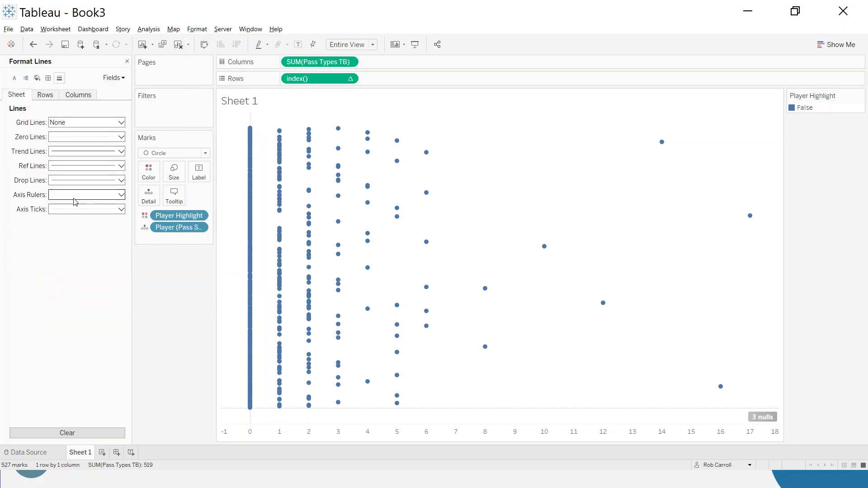
pyautogui.click(44, 96)
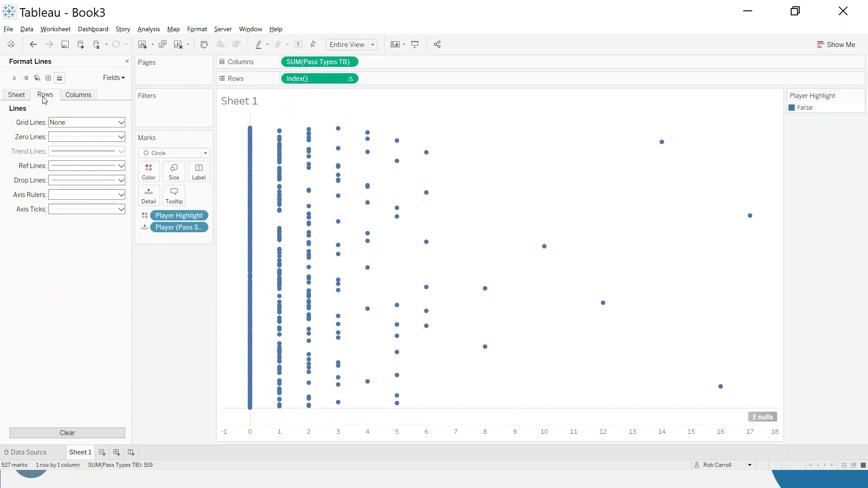
pyautogui.click(70, 194)
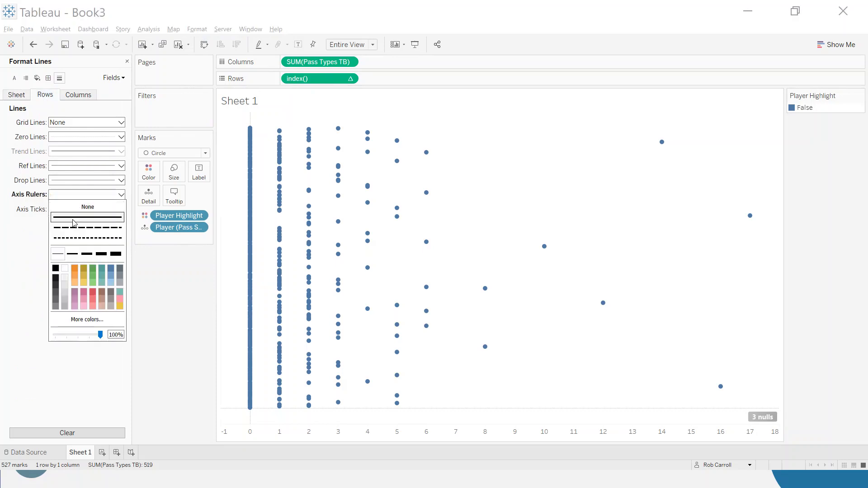
pyautogui.click(53, 218)
pyautogui.click(75, 195)
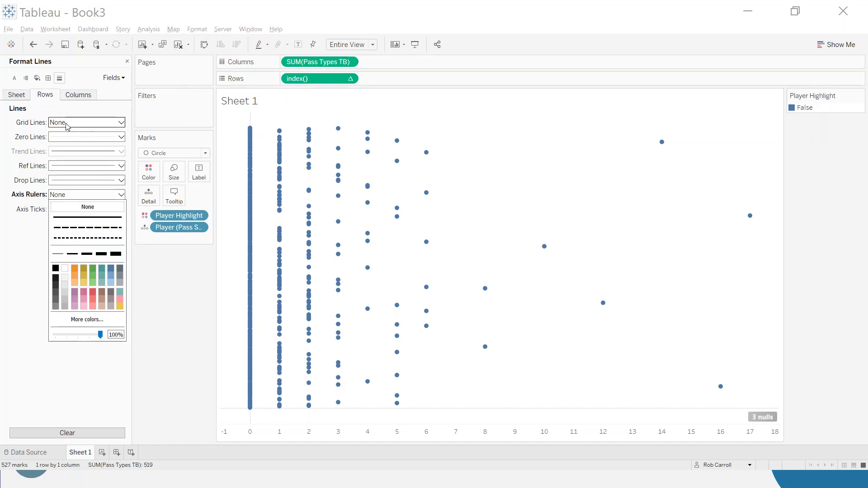
pyautogui.click(75, 136)
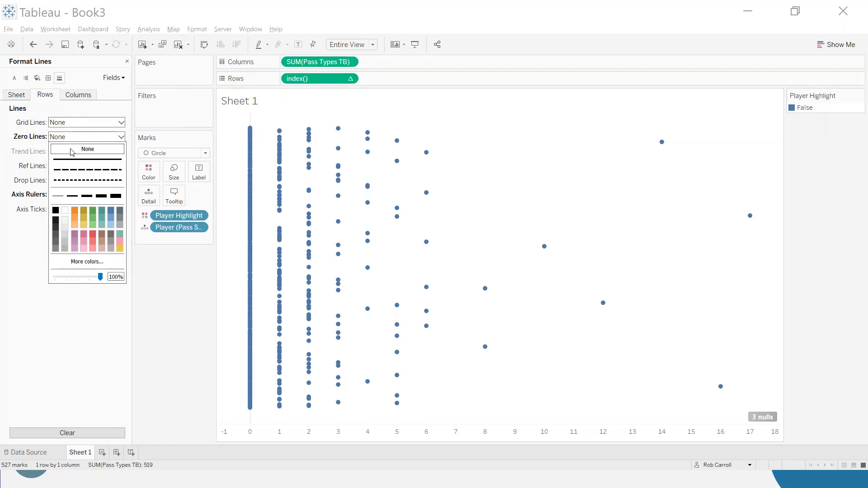
pyautogui.click(77, 95)
pyautogui.click(76, 136)
pyautogui.click(78, 151)
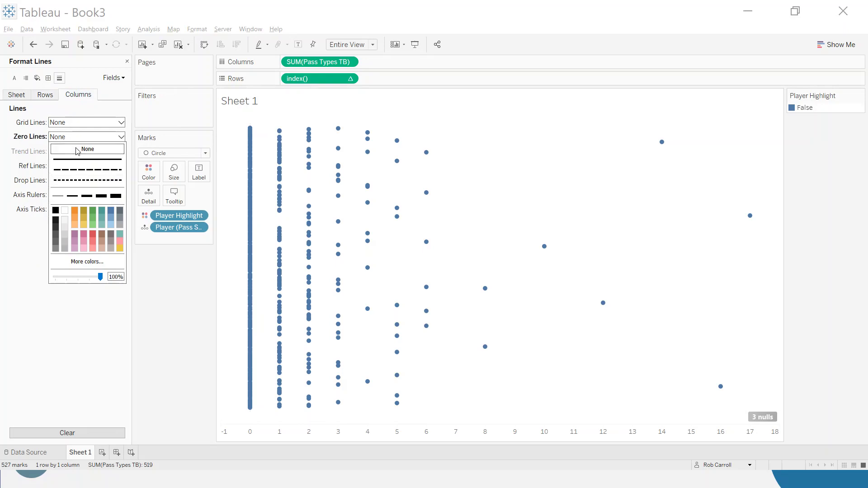
# Make the horizontal axis labels light grey and hide the 3 nulls indicator.
pyautogui.rightClick(349, 432)
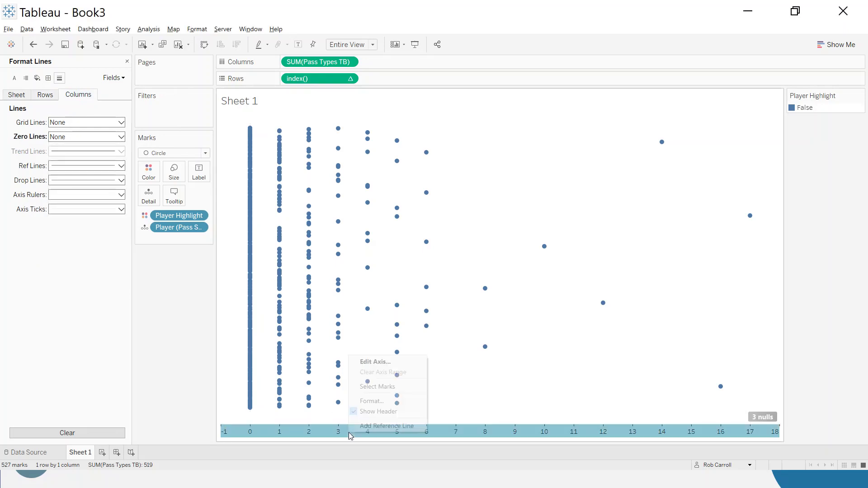
pyautogui.click(388, 401)
pyautogui.click(104, 123)
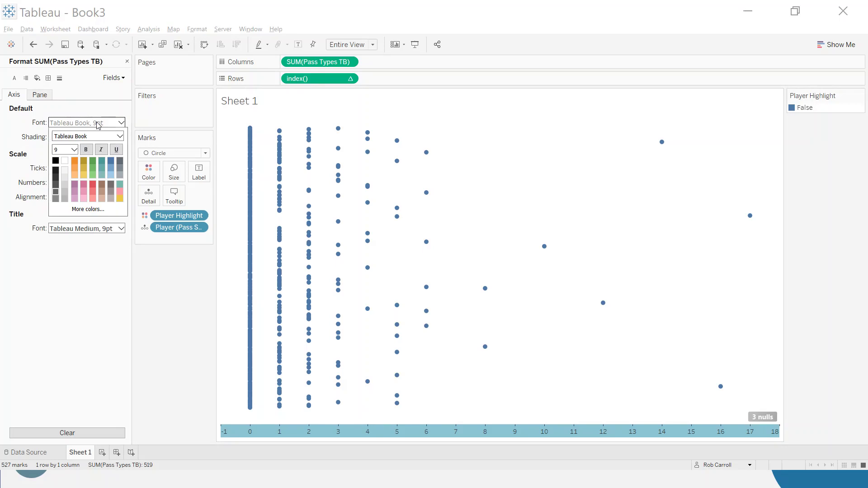
pyautogui.click(66, 201)
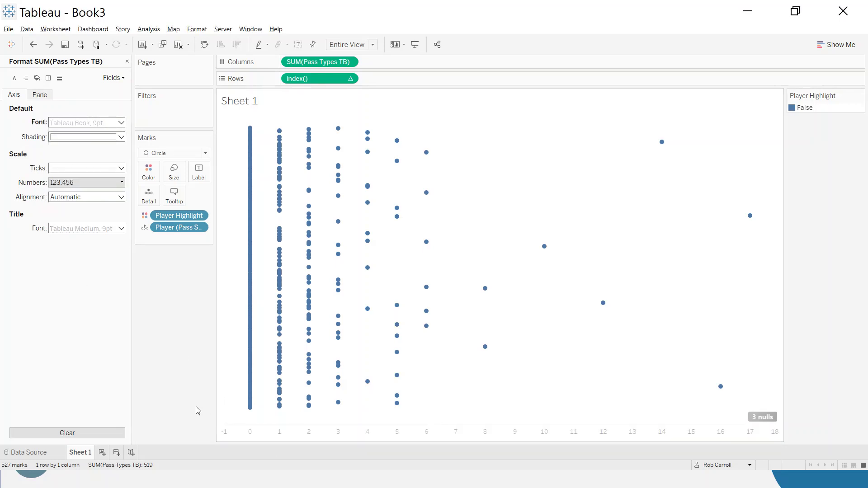
pyautogui.rightClick(769, 420)
pyautogui.click(774, 425)
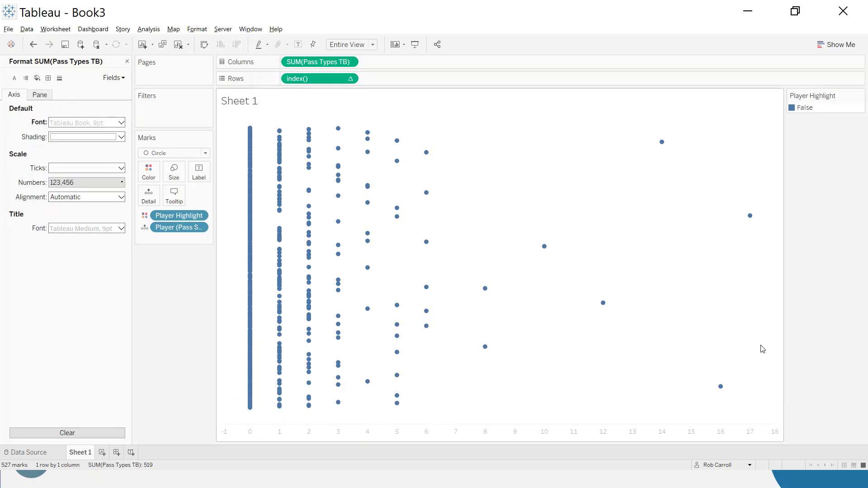
pyautogui.click(127, 61)
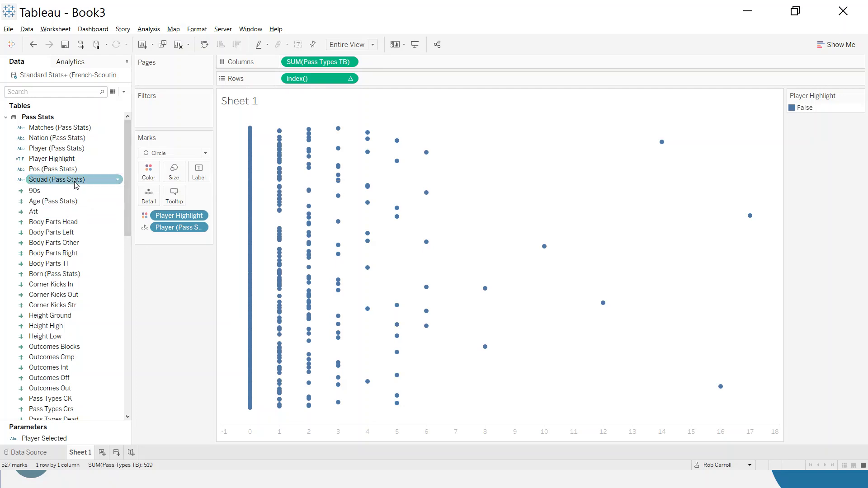
# Add an Age filter to the Filters shelf keeping all values.
pyautogui.moveTo(53, 204); pyautogui.dragTo(172, 113)
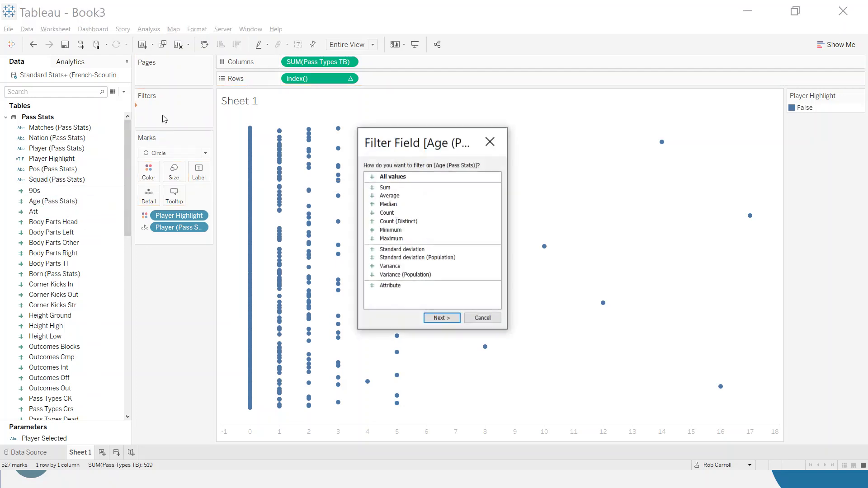
pyautogui.click(388, 177)
pyautogui.doubleClick(388, 176)
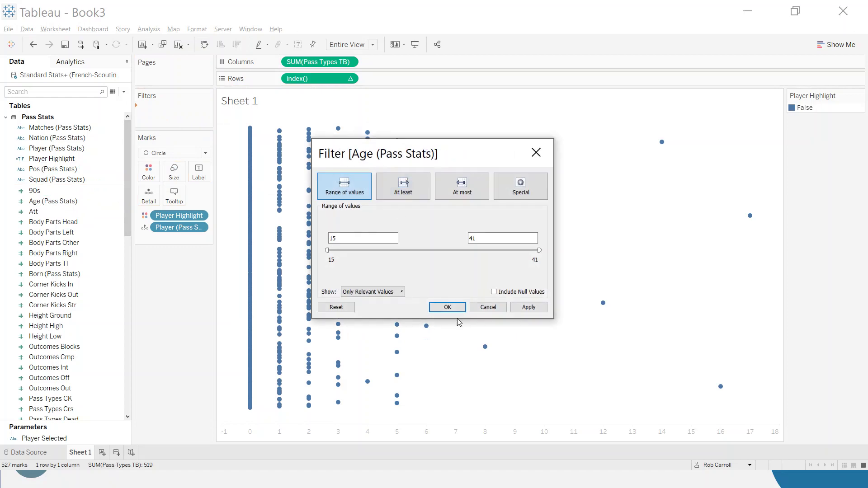
pyautogui.click(448, 307)
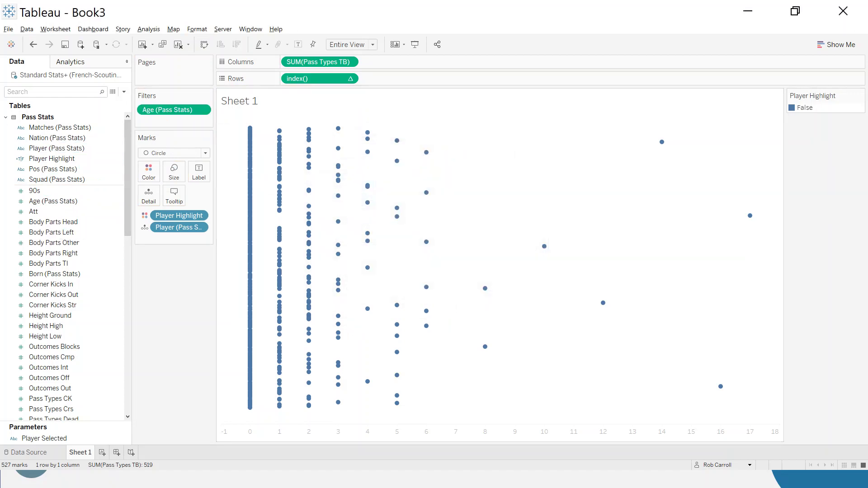
# Rename the Standard Stats field Playing Time MP to Matches Played.
pyautogui.click(6, 117)
pyautogui.click(25, 131)
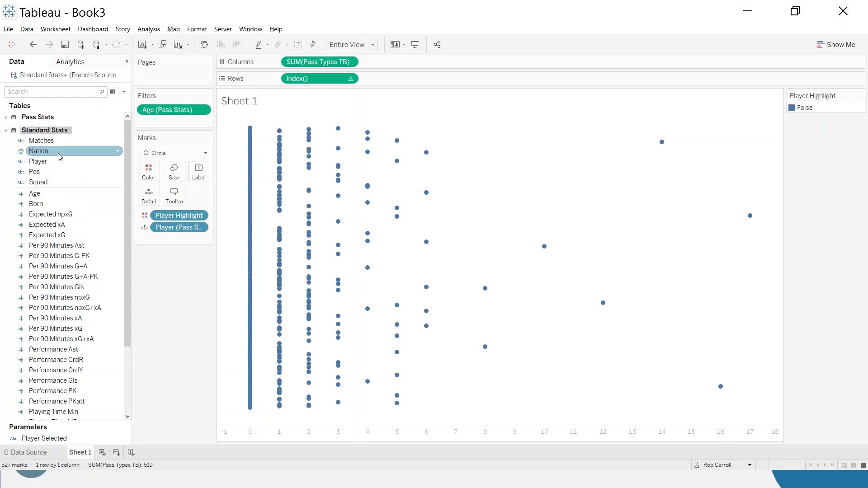
pyautogui.scroll(-3, 90, 310)
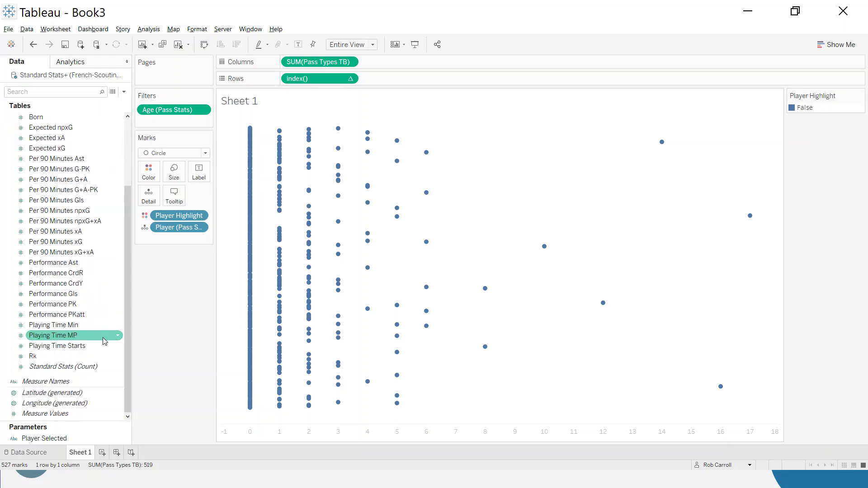
pyautogui.rightClick(58, 340)
pyautogui.click(77, 190)
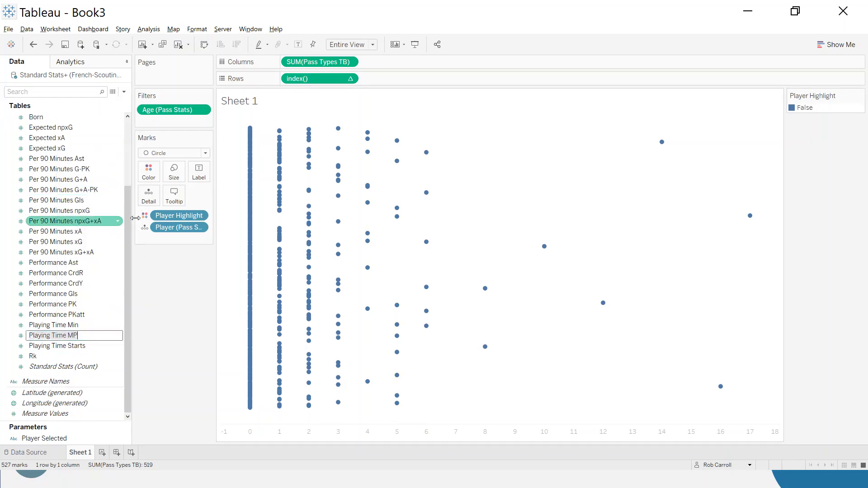
pyautogui.write('Matches Played')
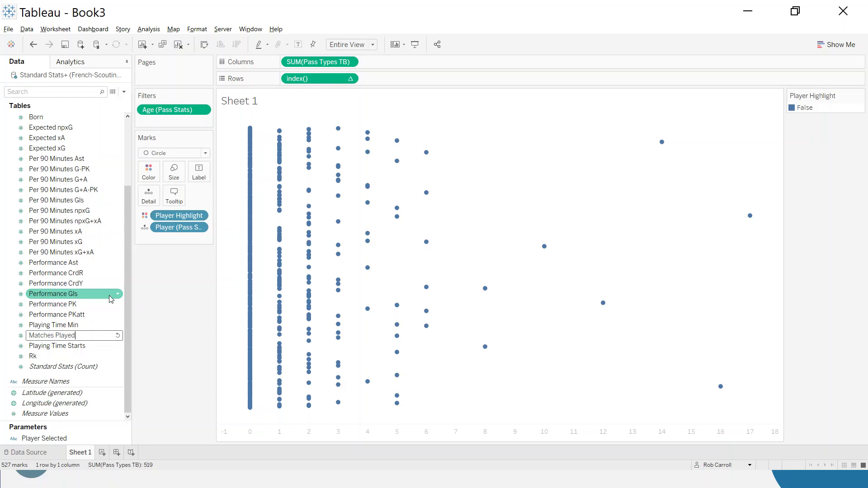
pyautogui.press('Return')
# Add Matches Played and Playing Time Min filters covering their full ranges.
pyautogui.moveTo(50, 163); pyautogui.dragTo(144, 127)
pyautogui.press('Return')
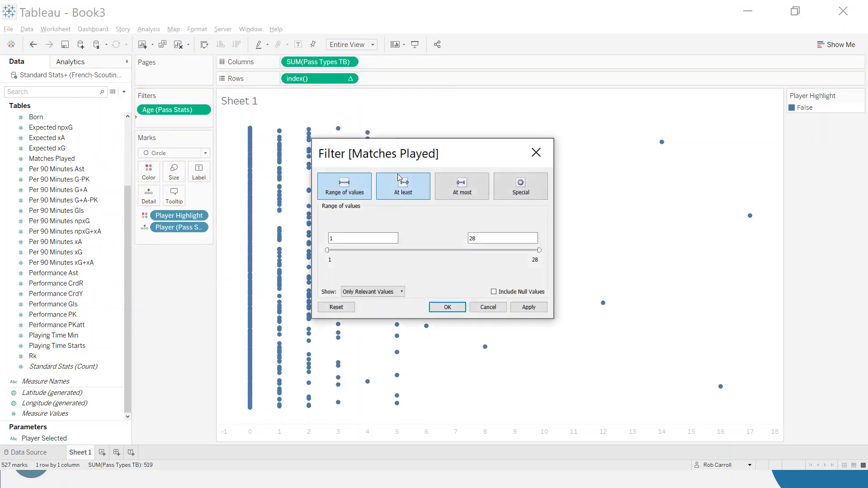
pyautogui.click(457, 309)
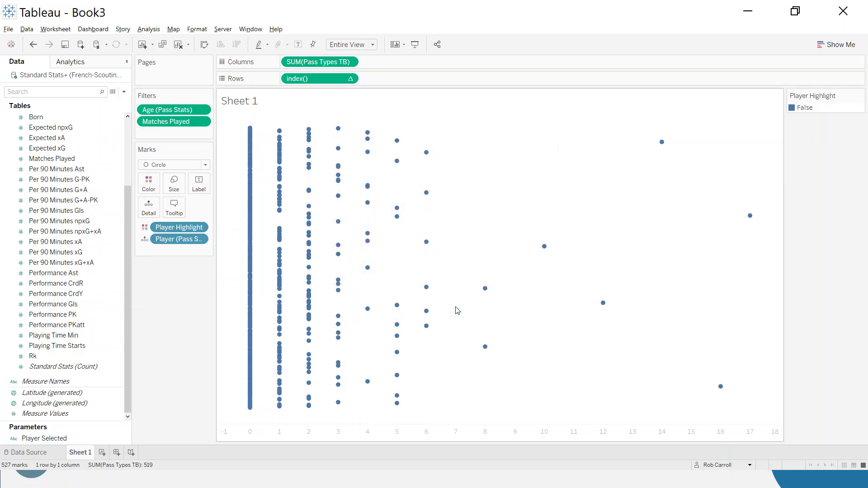
pyautogui.moveTo(59, 335); pyautogui.dragTo(188, 132)
pyautogui.click(394, 177)
pyautogui.press('Return')
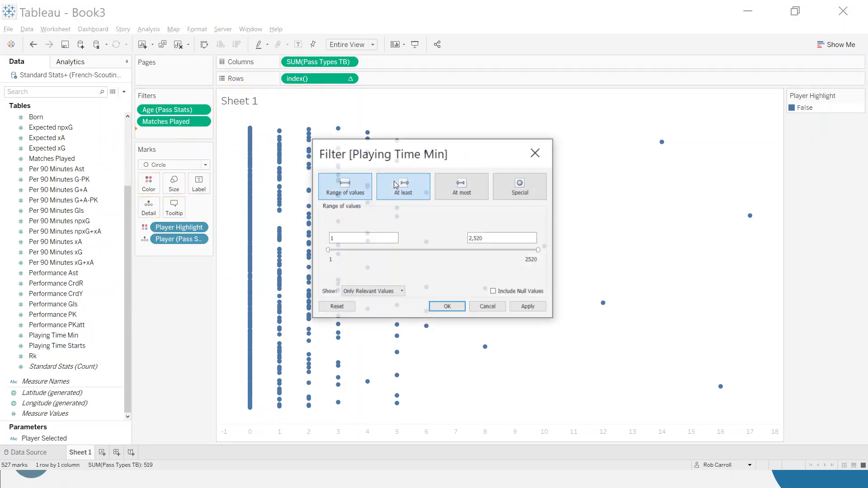
pyautogui.click(446, 307)
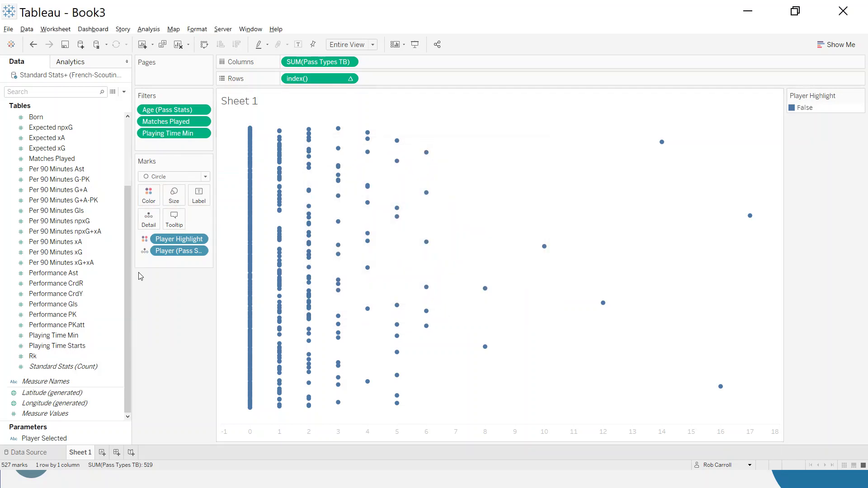
# Add a Pos filter keeping all ten positions.
pyautogui.scroll(3, 68, 251)
pyautogui.click(44, 173)
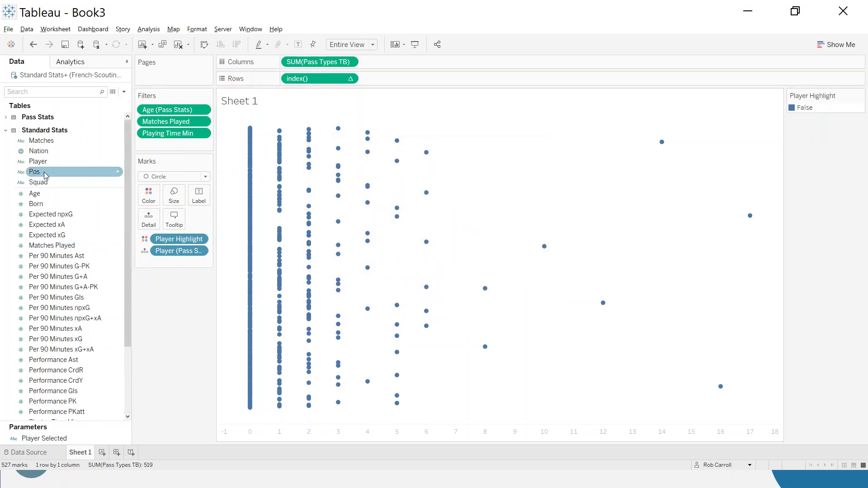
pyautogui.moveTo(44, 175); pyautogui.dragTo(173, 153)
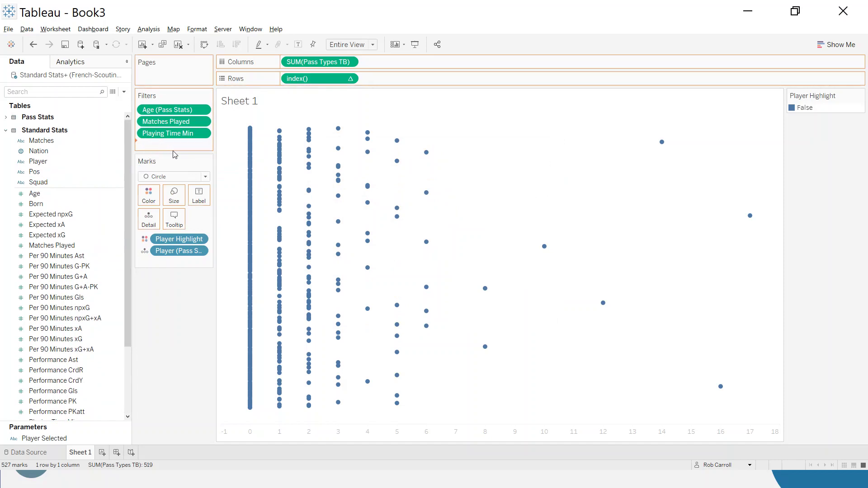
pyautogui.click(357, 272)
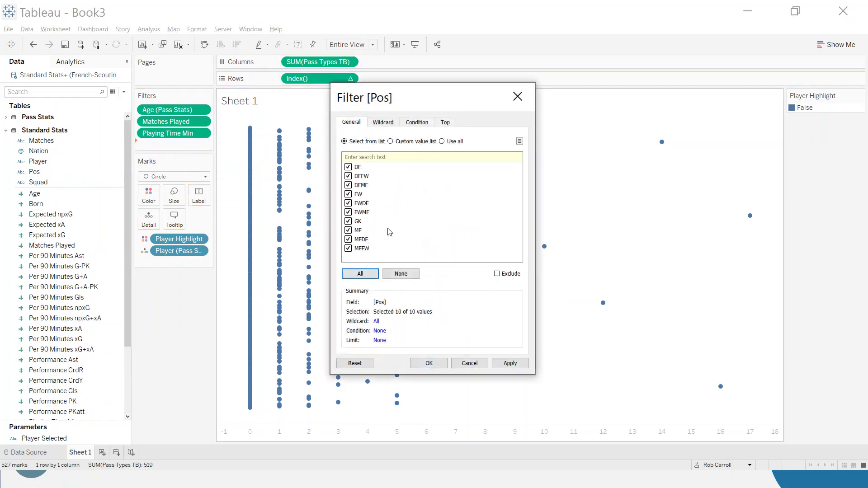
pyautogui.click(435, 363)
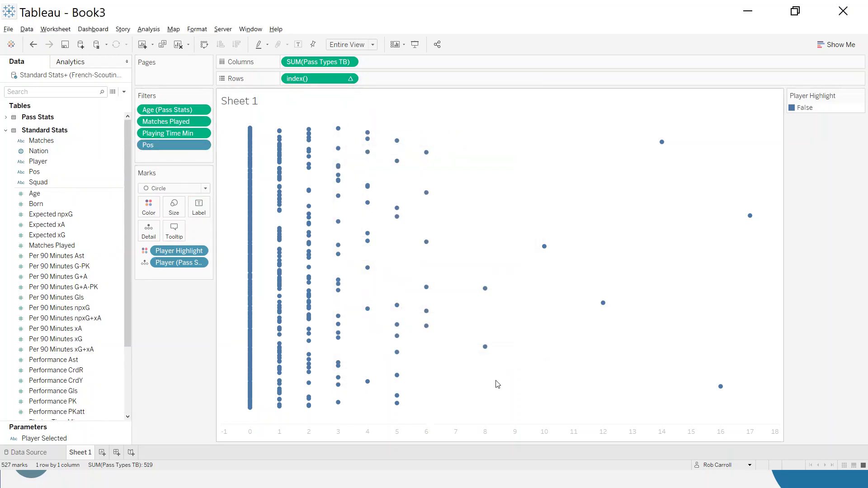
pyautogui.moveTo(482, 293)
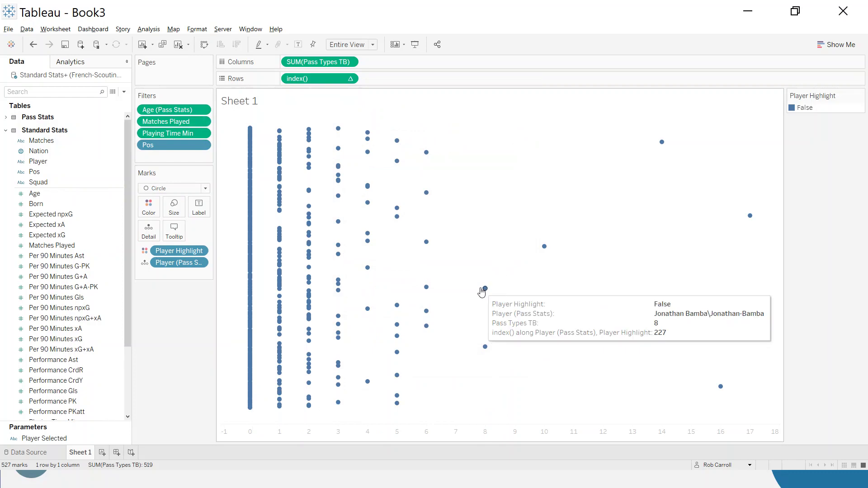
# Delete the index, Player Highlight and player label lines from the tooltip.
pyautogui.click(174, 230)
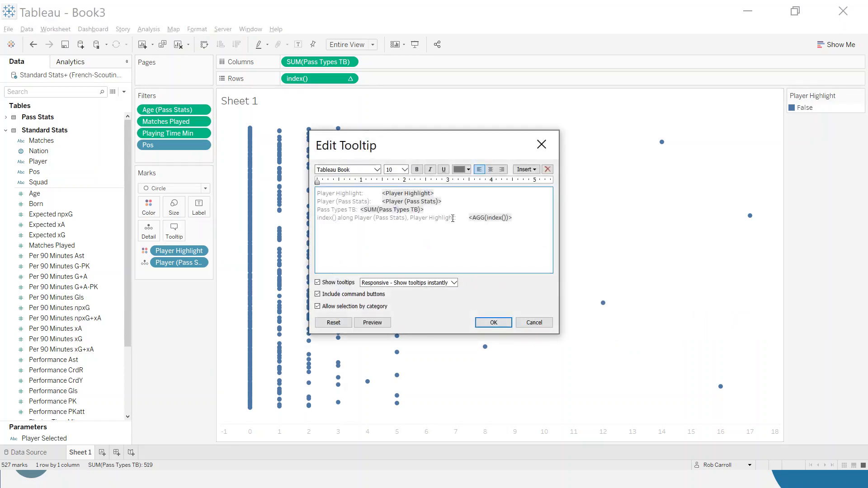
pyautogui.moveTo(516, 218); pyautogui.dragTo(303, 219)
pyautogui.press('Delete')
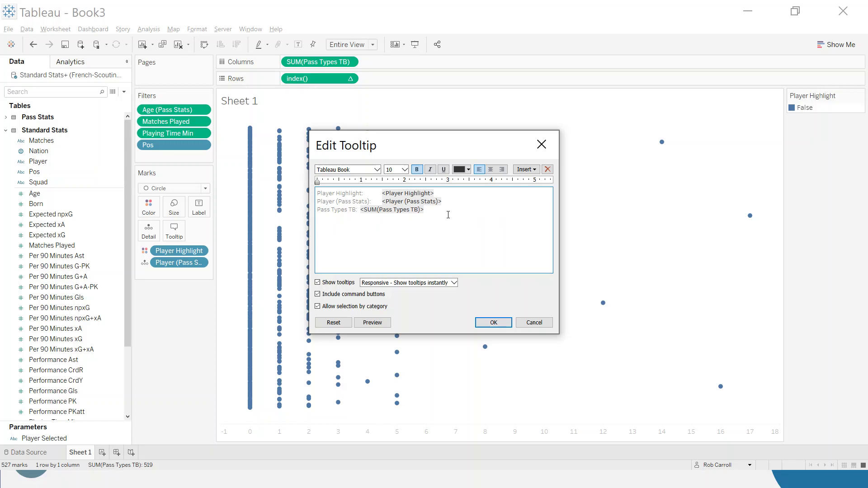
pyautogui.moveTo(443, 189); pyautogui.dragTo(294, 195)
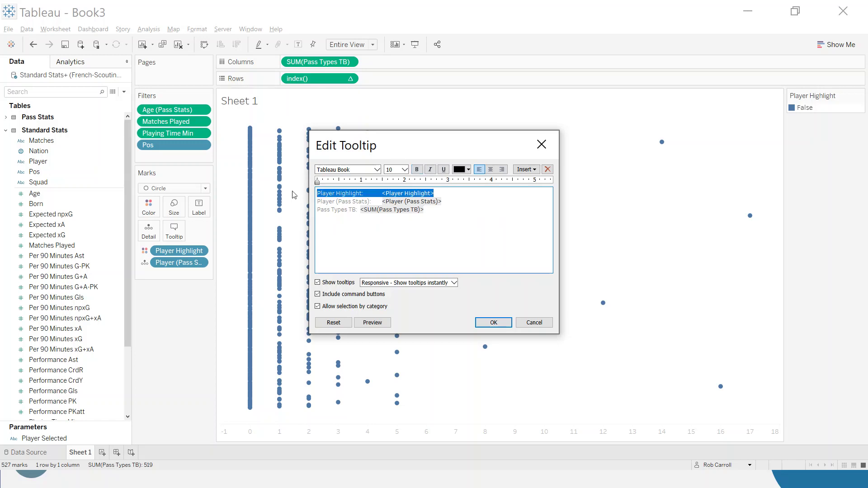
pyautogui.press('Delete')
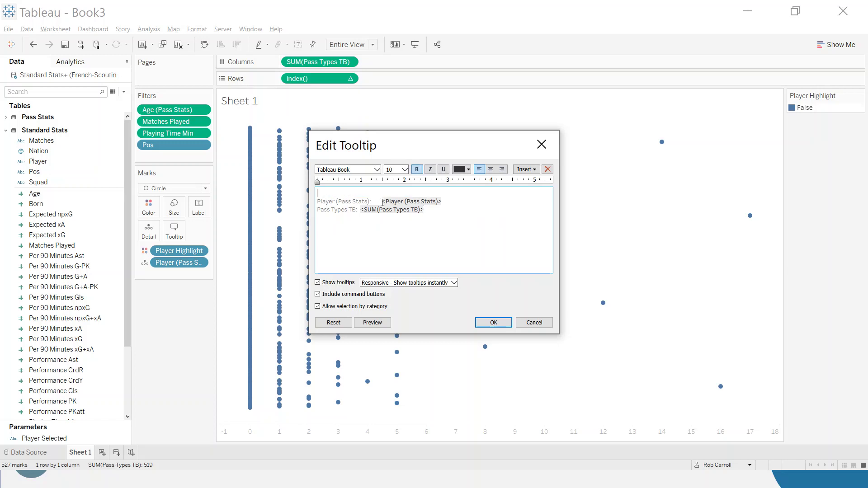
pyautogui.moveTo(382, 202); pyautogui.dragTo(292, 195)
pyautogui.press('Delete')
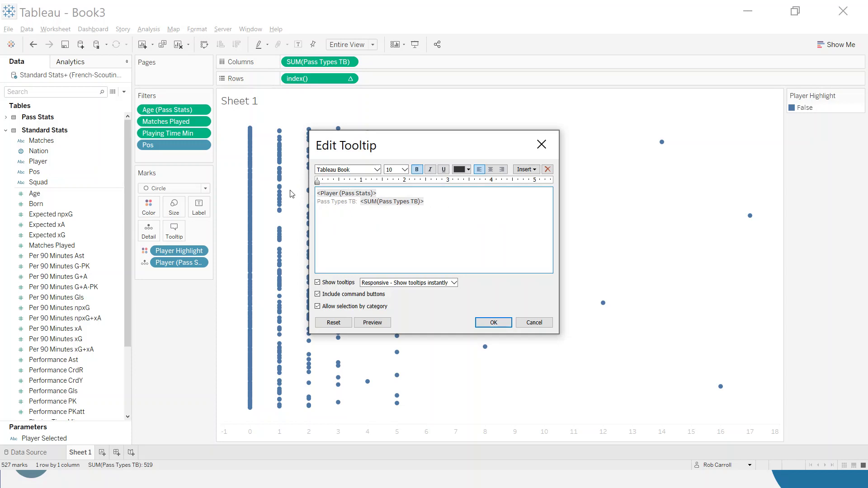
# Set the tooltip's player name line to size 12 and apply.
pyautogui.tripleClick(397, 195)
pyautogui.click(404, 169)
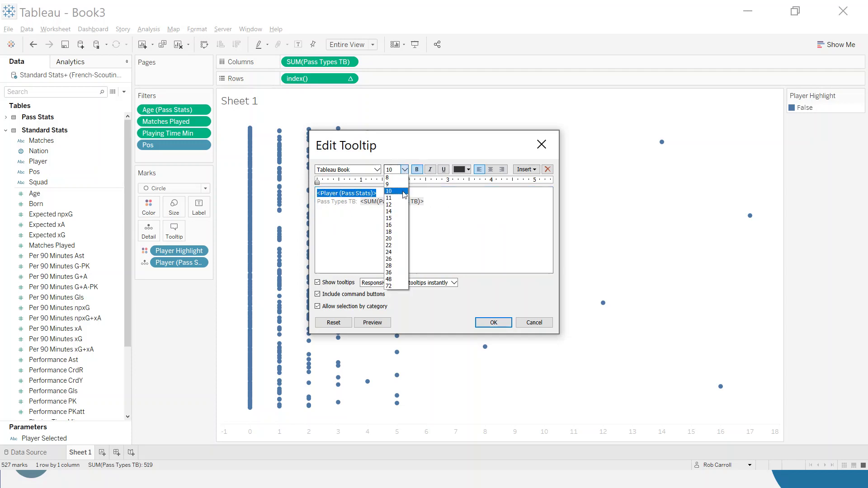
pyautogui.click(400, 203)
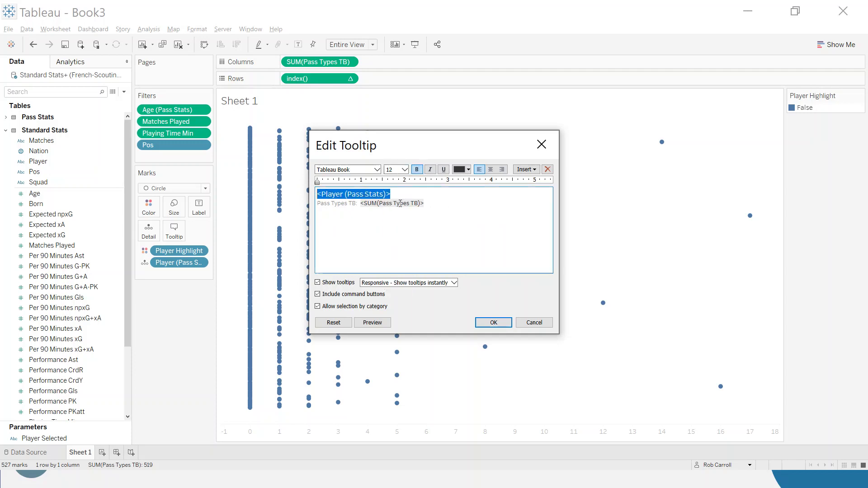
pyautogui.click(493, 322)
pyautogui.moveTo(544, 249)
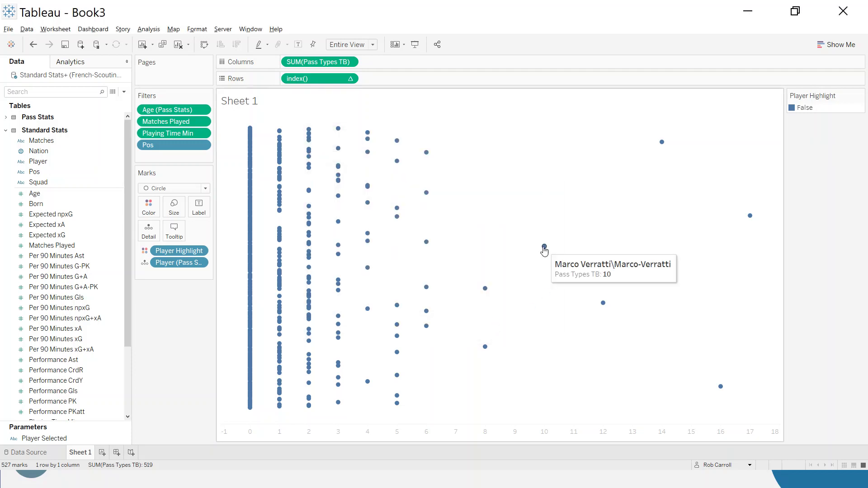
# Title the sheet 'Through Balls' in centred 12 pt Tableau Semibold.
pyautogui.doubleClick(275, 107)
pyautogui.moveTo(380, 200); pyautogui.dragTo(311, 202)
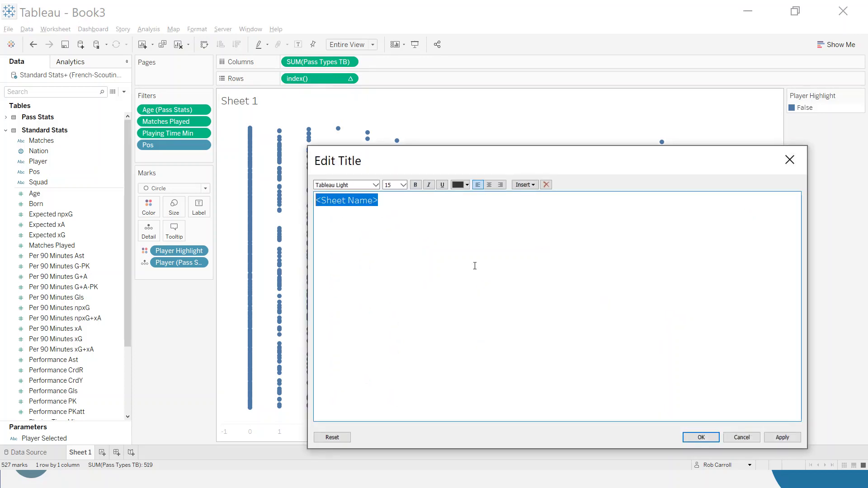
pyautogui.write('Through Balls')
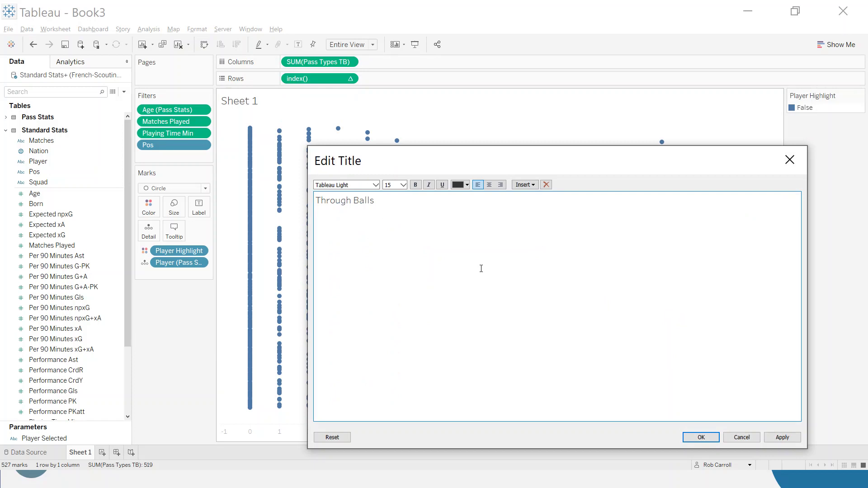
pyautogui.moveTo(386, 215); pyautogui.dragTo(311, 199)
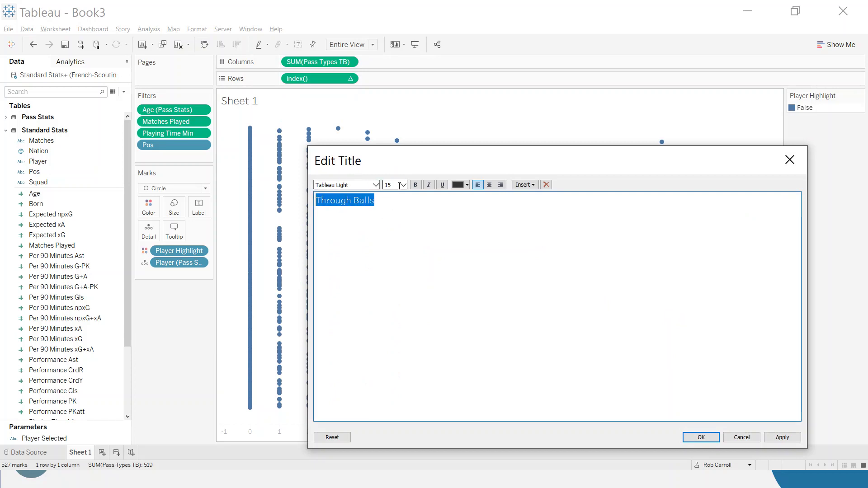
pyautogui.click(403, 185)
pyautogui.click(401, 221)
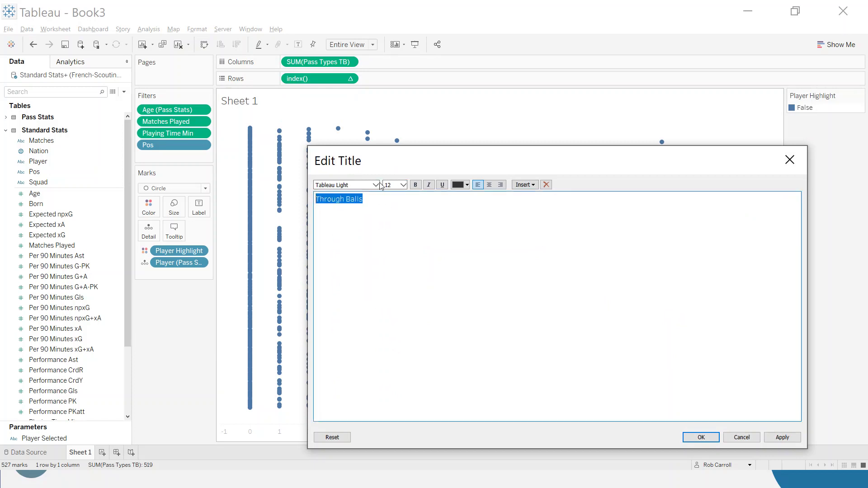
pyautogui.click(375, 185)
pyautogui.click(352, 225)
pyautogui.click(489, 185)
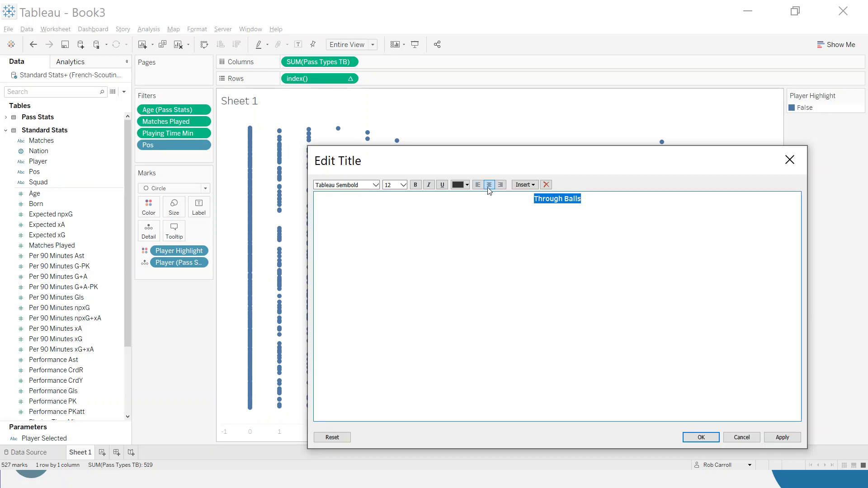
pyautogui.click(778, 438)
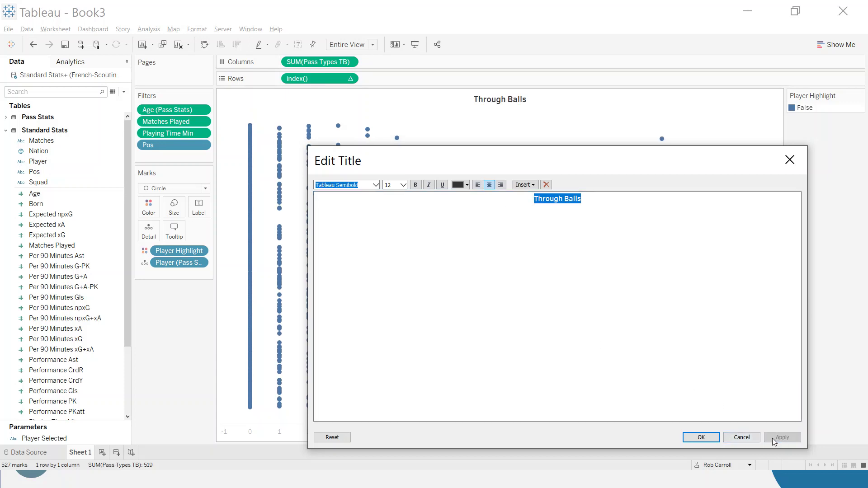
pyautogui.click(701, 438)
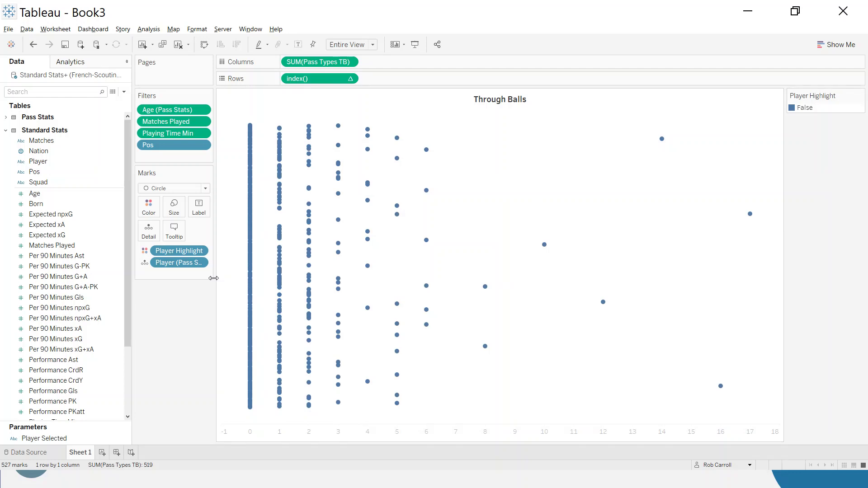
# Rename Sheet 1 to TB's and duplicate it.
pyautogui.doubleClick(78, 453)
pyautogui.write("TB's")
pyautogui.press('Return')
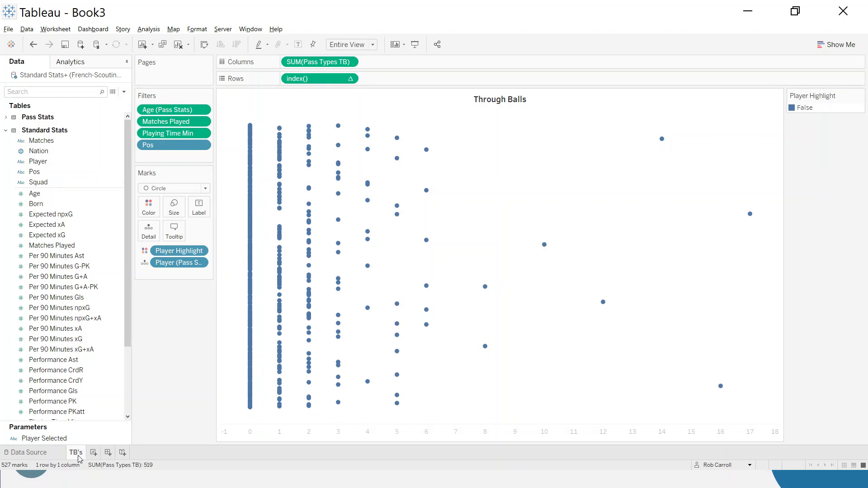
pyautogui.rightClick(80, 459)
pyautogui.click(105, 364)
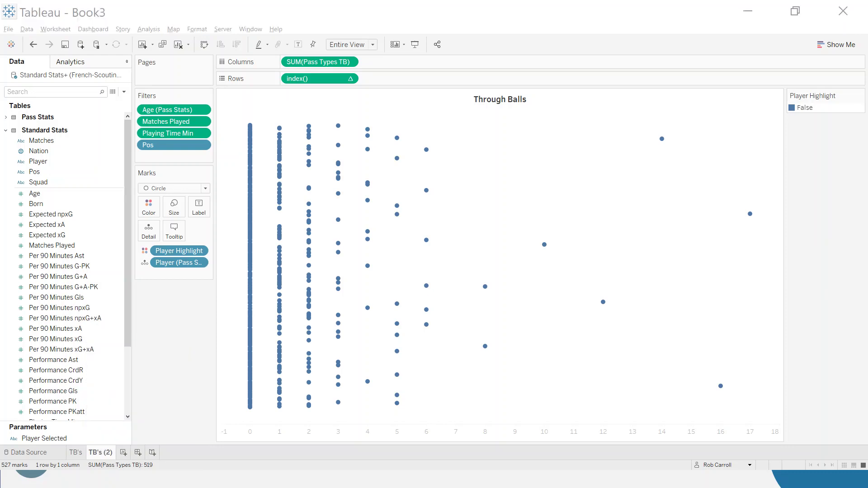
# Plot Pass Types Crs on Columns in place of through balls.
pyautogui.click(232, 358)
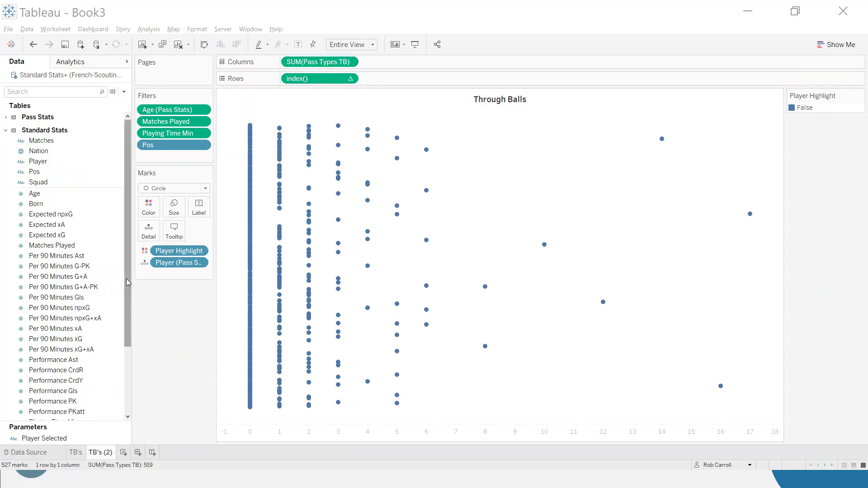
pyautogui.moveTo(126, 279)
pyautogui.mouseDown()
pyautogui.moveTo(126, 320)
pyautogui.moveTo(126, 273)
pyautogui.mouseUp()
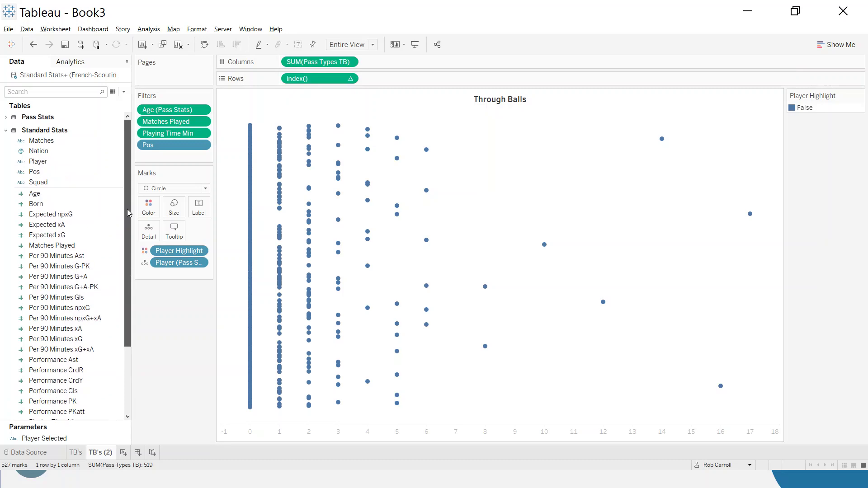
pyautogui.click(7, 117)
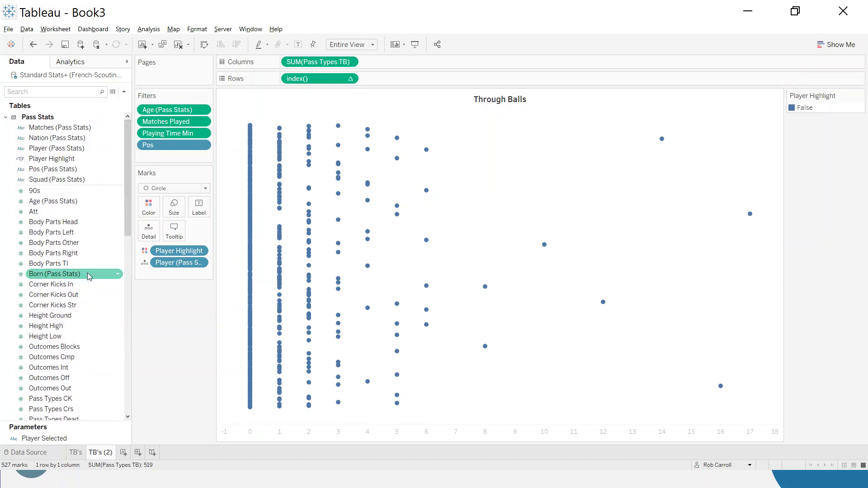
pyautogui.scroll(-2, 87, 284)
pyautogui.scroll(-1, 87, 286)
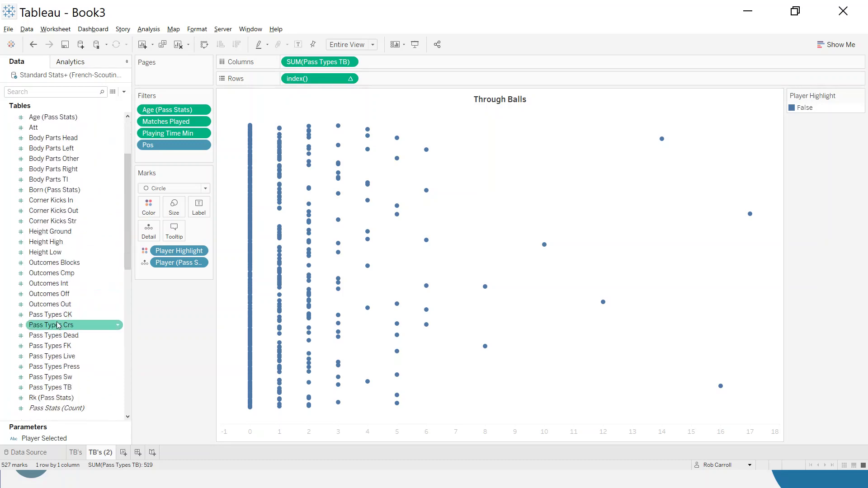
pyautogui.moveTo(57, 327); pyautogui.dragTo(315, 64)
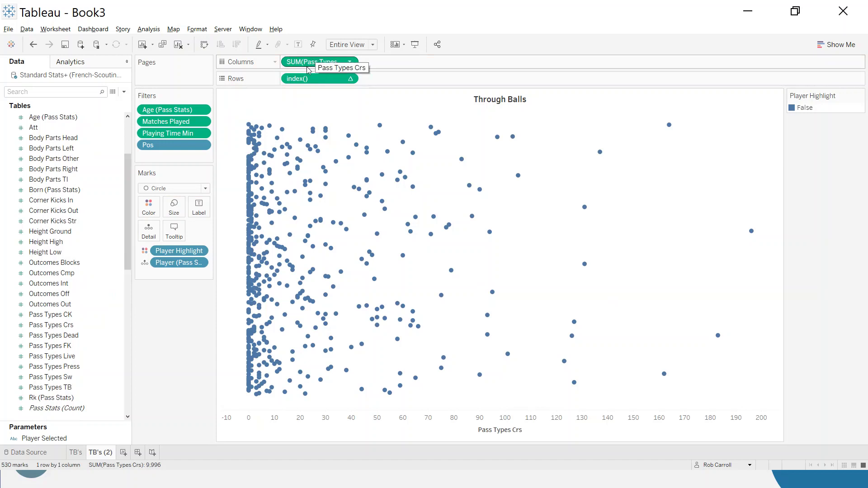
# Clear the horizontal axis title and make the axis text grey.
pyautogui.doubleClick(489, 433)
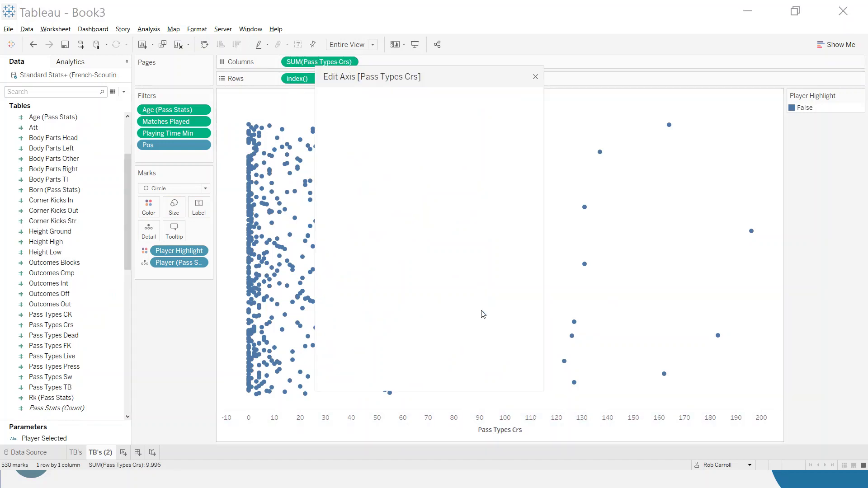
pyautogui.click(397, 310)
pyautogui.press('BackSpace')
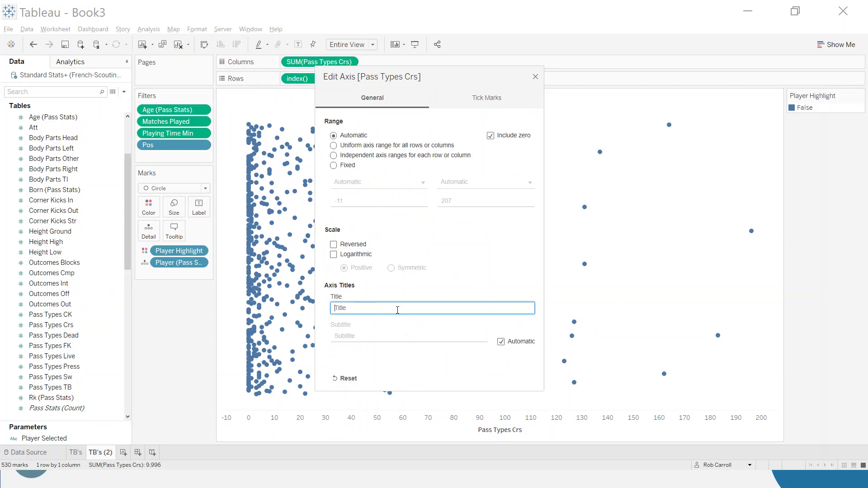
pyautogui.click(535, 77)
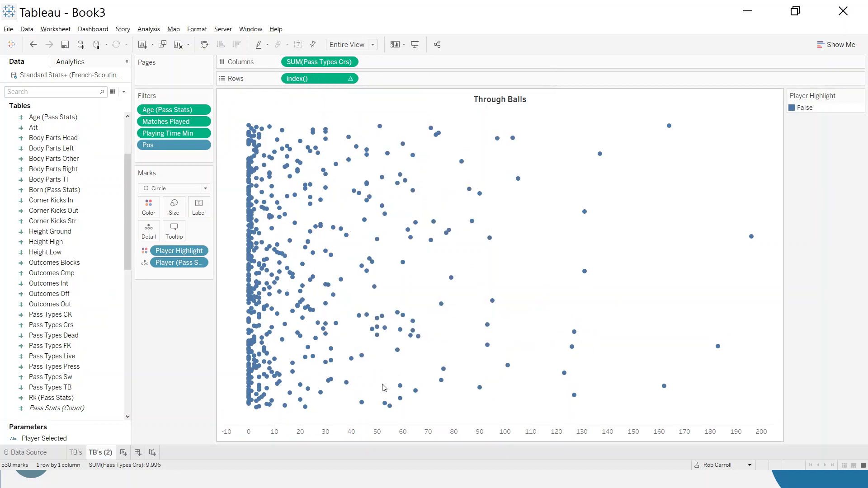
pyautogui.rightClick(366, 432)
pyautogui.click(388, 402)
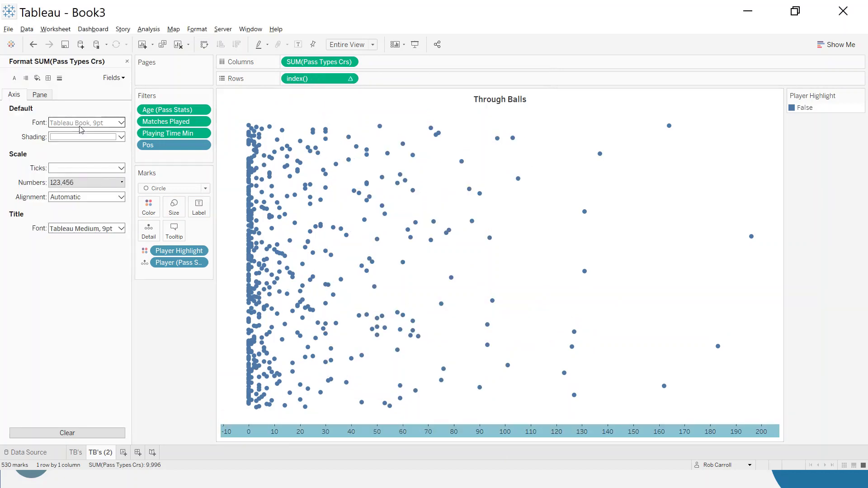
pyautogui.click(85, 122)
pyautogui.click(65, 195)
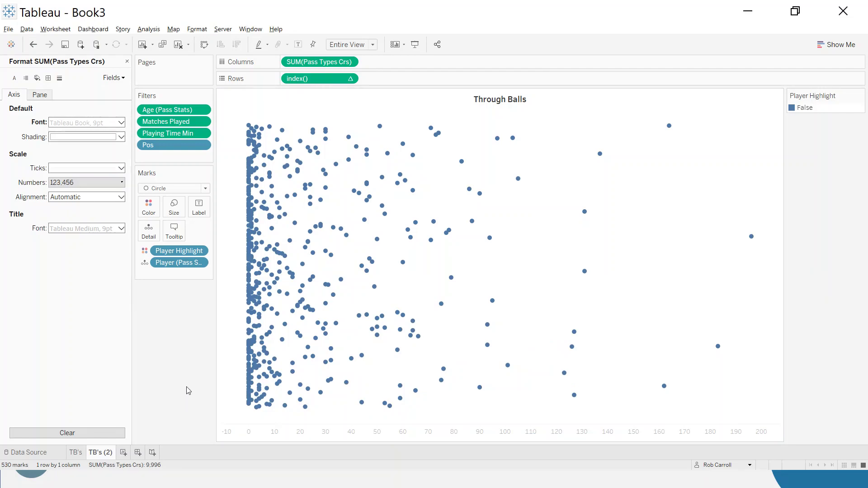
# Retitle the chart 'Crosses' and rename the duplicated sheet tab to Crosses.
pyautogui.doubleClick(508, 103)
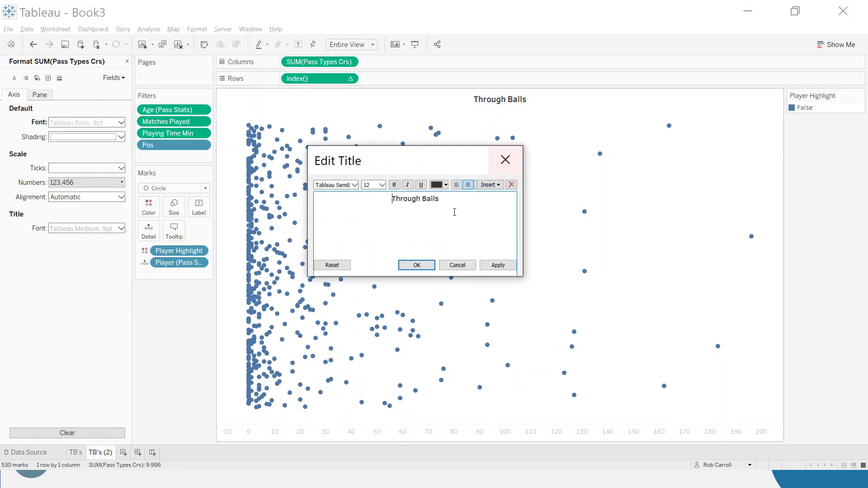
pyautogui.hotkey('ctrl', 'a')
pyautogui.write('crosses')
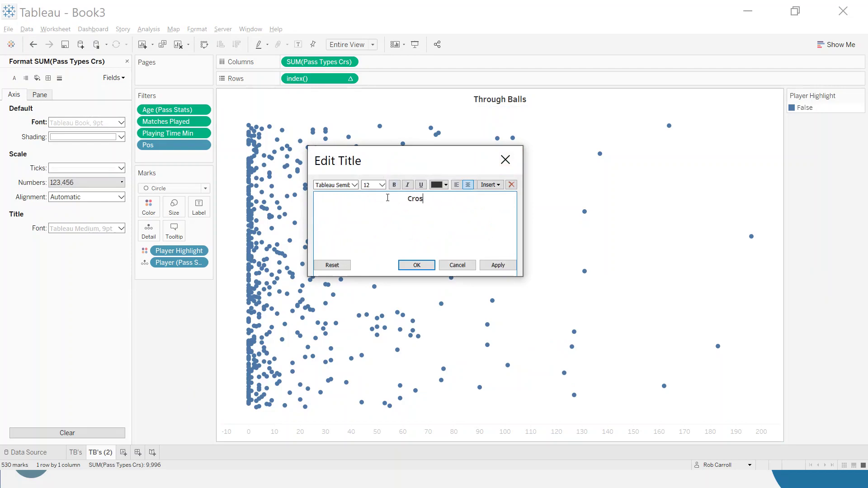
pyautogui.click(417, 266)
pyautogui.doubleClick(100, 452)
pyautogui.write('Cro')
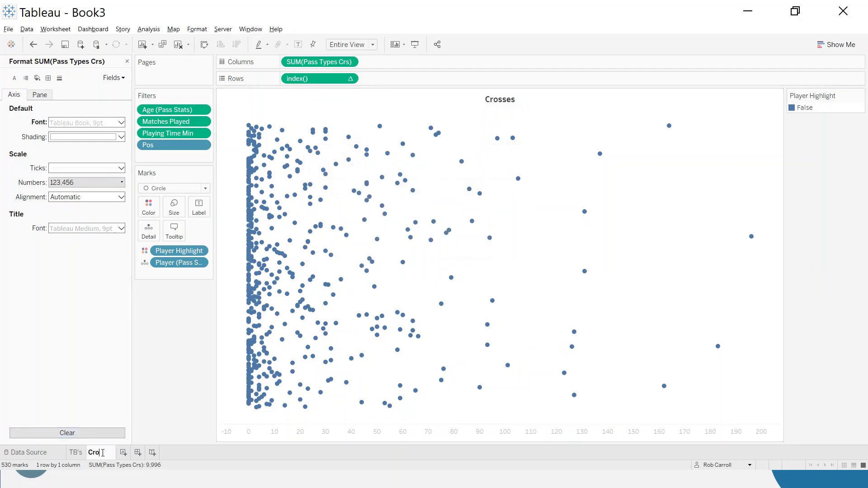
pyautogui.write('sses')
pyautogui.press('Return')
pyautogui.click(127, 62)
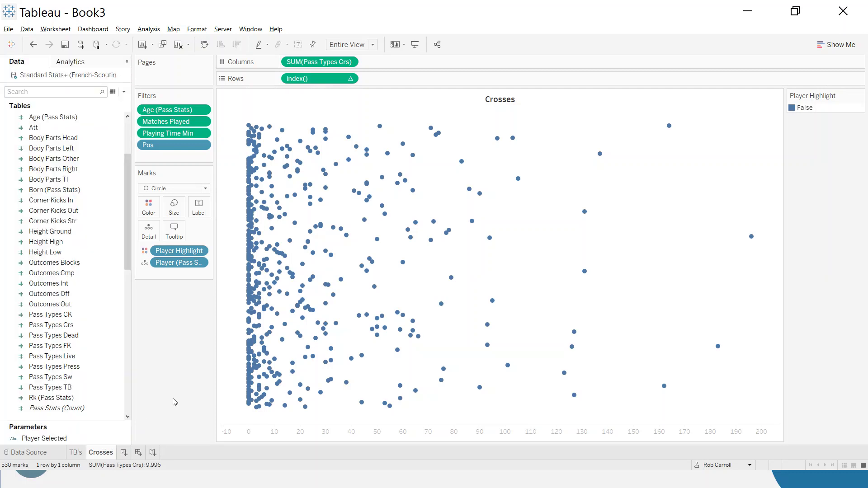
pyautogui.rightClick(104, 455)
# Duplicate the Crosses sheet, plot Pass Types Live on Columns, and clear the axis title.
pyautogui.click(138, 364)
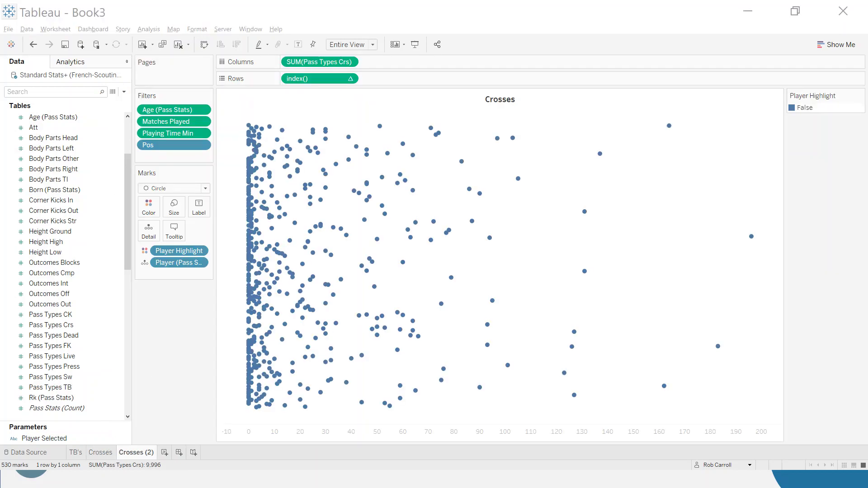
pyautogui.click(54, 357)
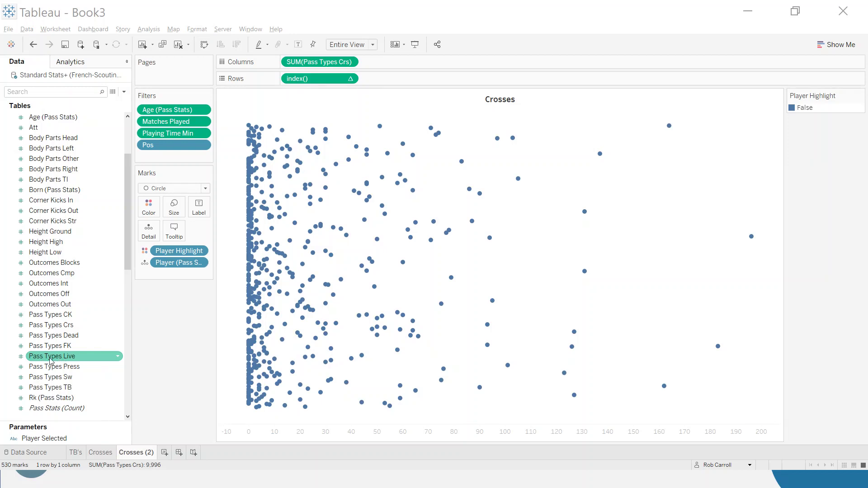
pyautogui.moveTo(51, 360); pyautogui.dragTo(328, 62)
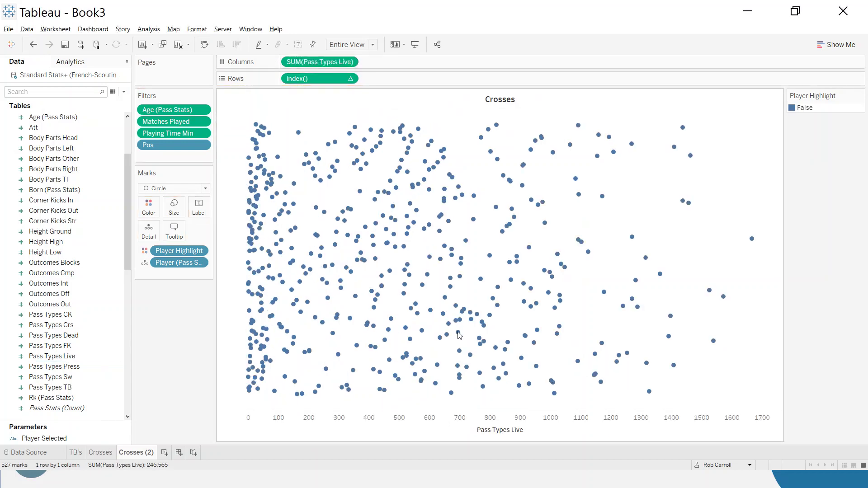
pyautogui.doubleClick(521, 433)
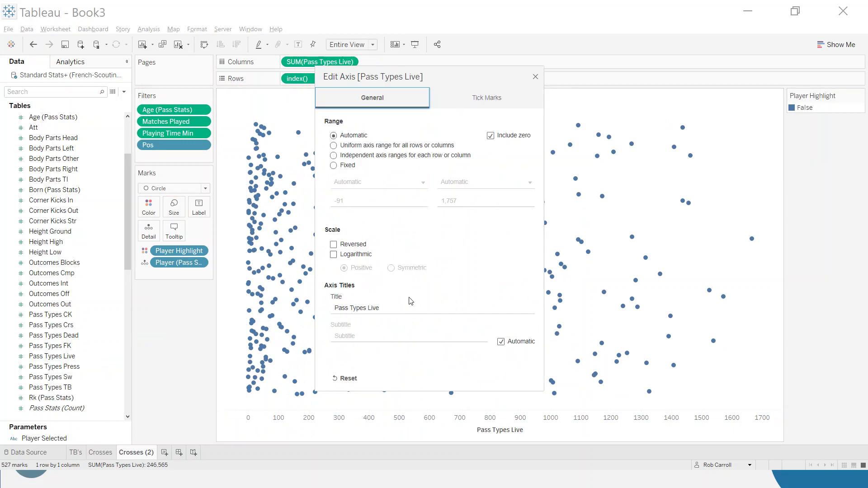
pyautogui.tripleClick(406, 304)
pyautogui.press('BackSpace')
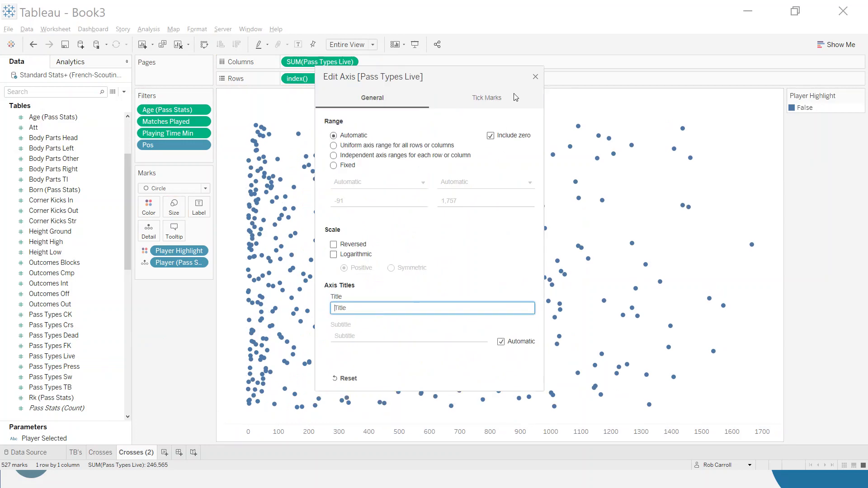
pyautogui.click(535, 80)
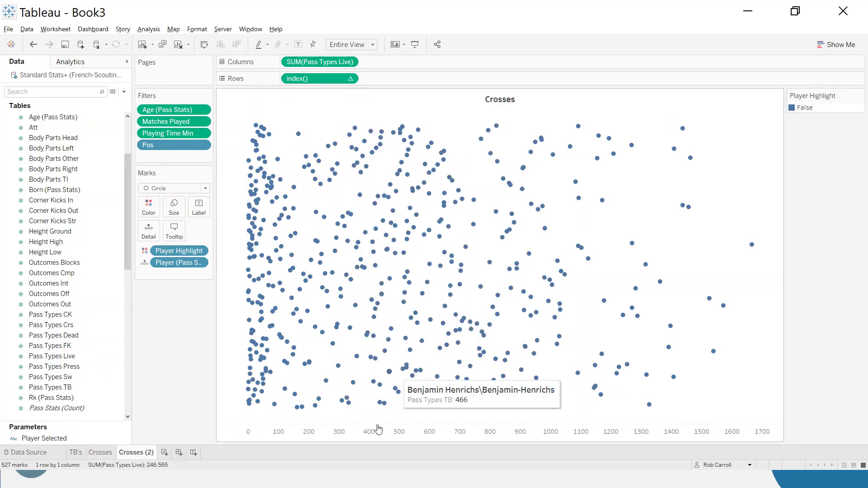
# Open the axis formatting and retitle the chart 'Volume Open Play Passes'.
pyautogui.rightClick(328, 435)
pyautogui.click(354, 399)
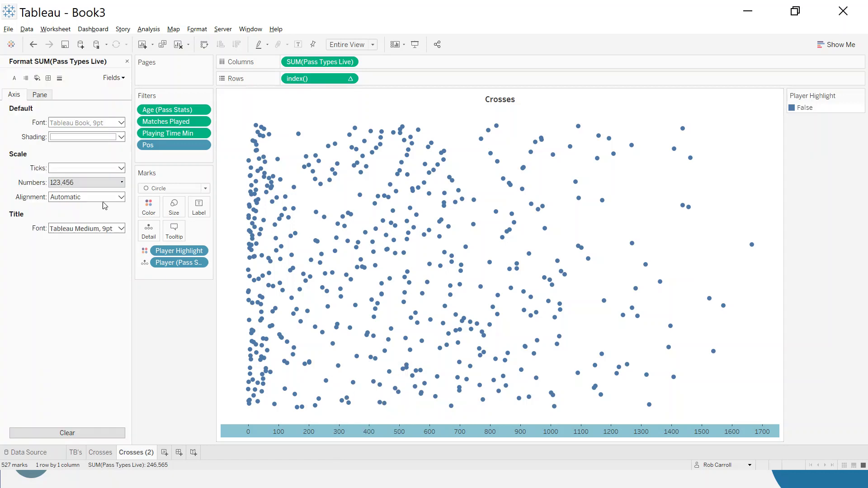
pyautogui.click(66, 137)
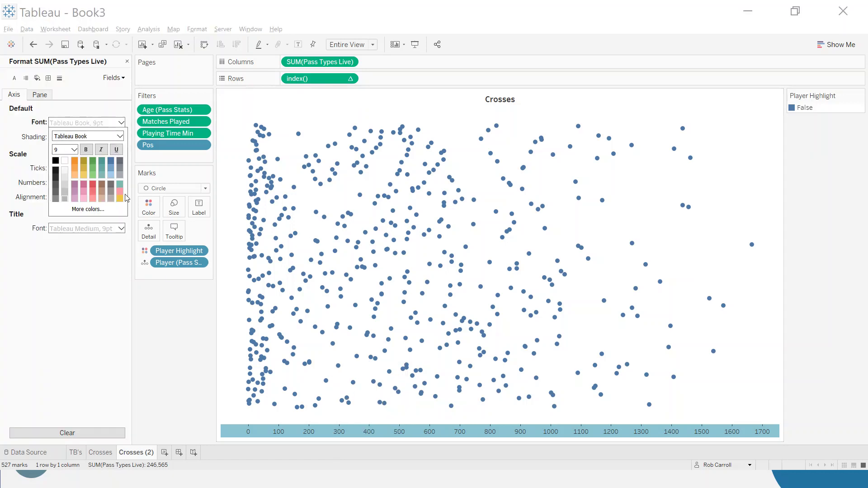
pyautogui.doubleClick(501, 105)
pyautogui.moveTo(587, 199); pyautogui.dragTo(525, 197)
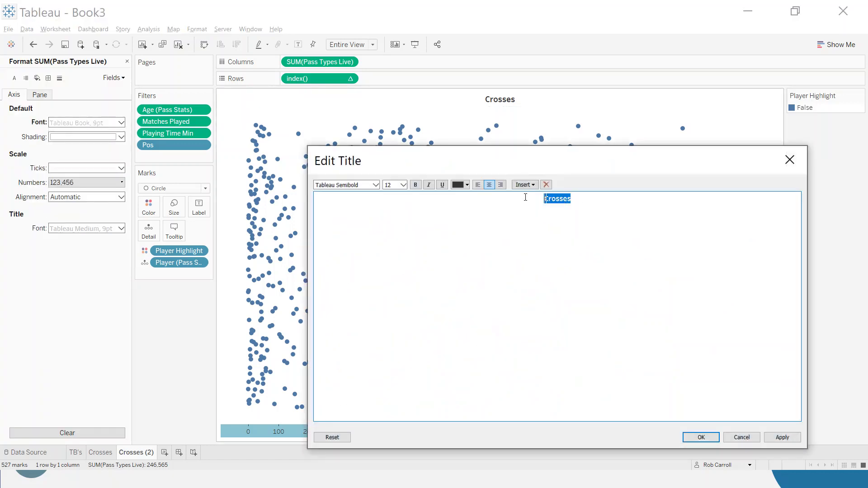
pyautogui.write('Volume Open Play Passes')
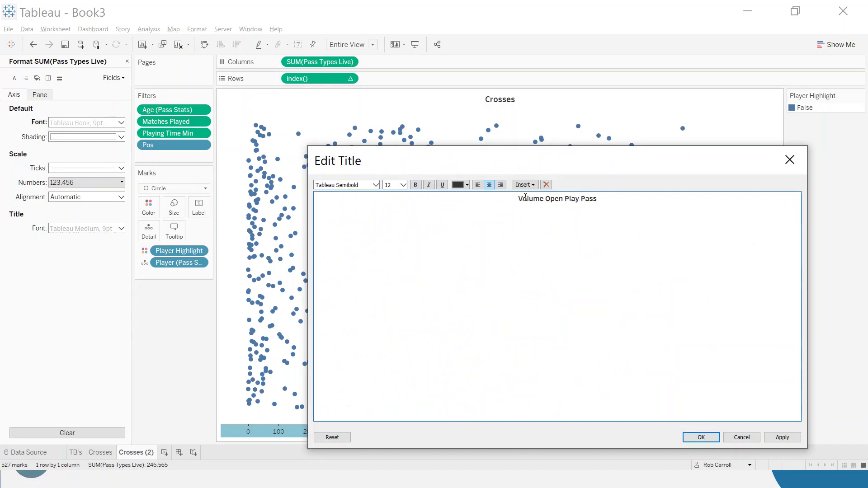
pyautogui.click(701, 438)
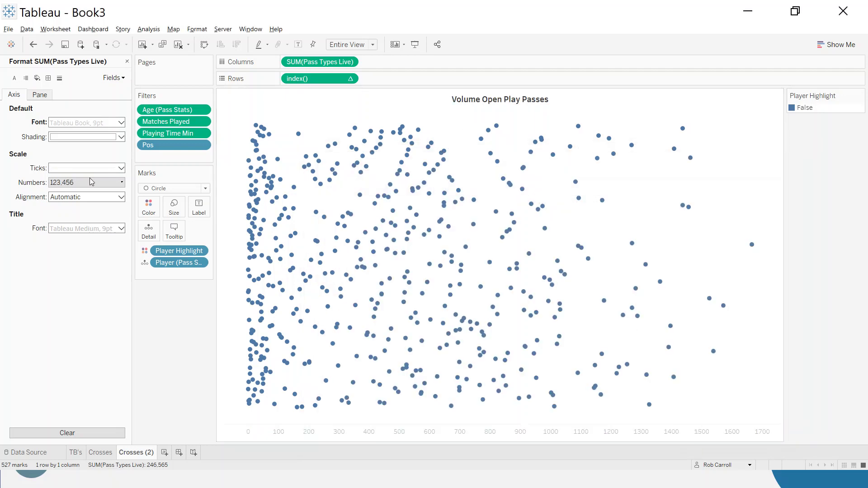
pyautogui.click(127, 61)
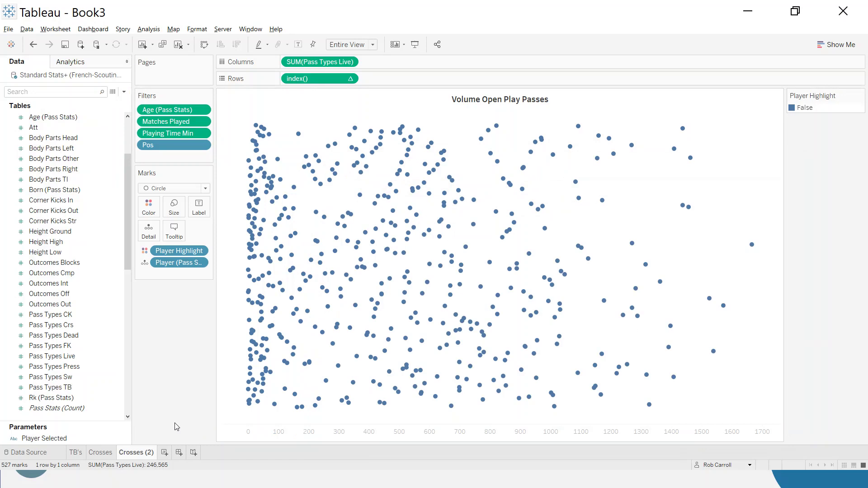
# Rename the duplicated sheet to Open Play Passes.
pyautogui.doubleClick(142, 454)
pyautogui.write('Open Play Passes')
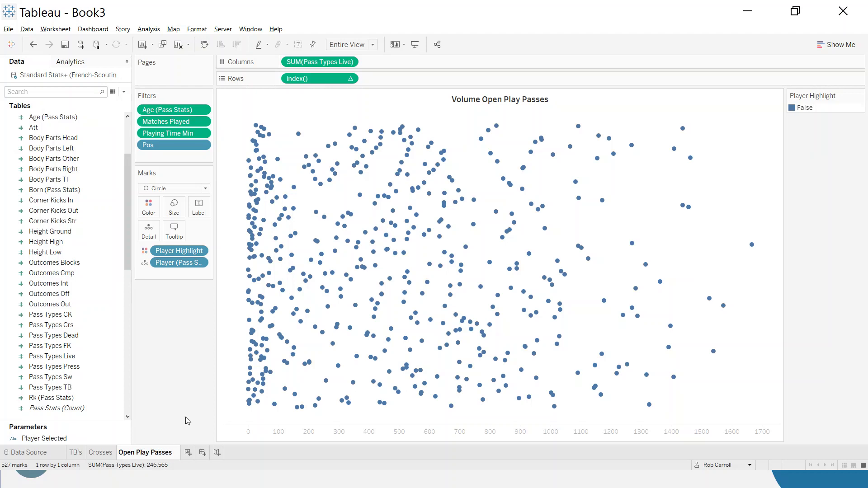
pyautogui.press('Return')
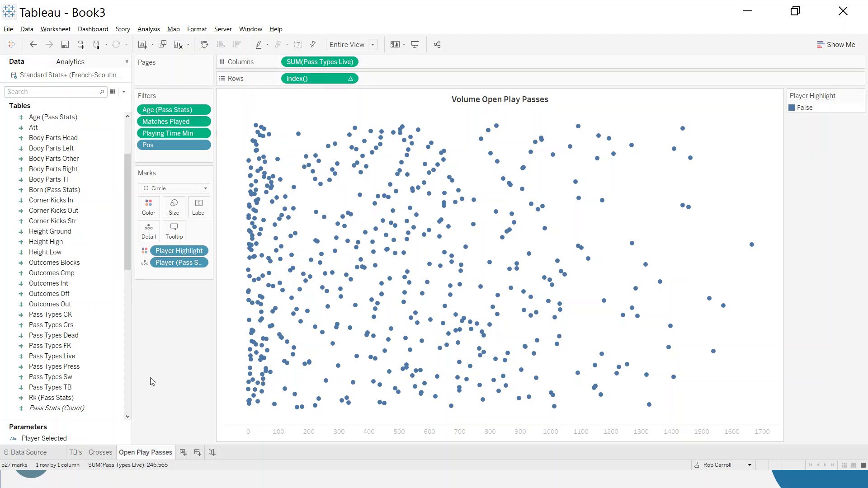
# Duplicate the Open Play Passes sheet and rename the copy Above Below xG.
pyautogui.rightClick(163, 456)
pyautogui.click(207, 369)
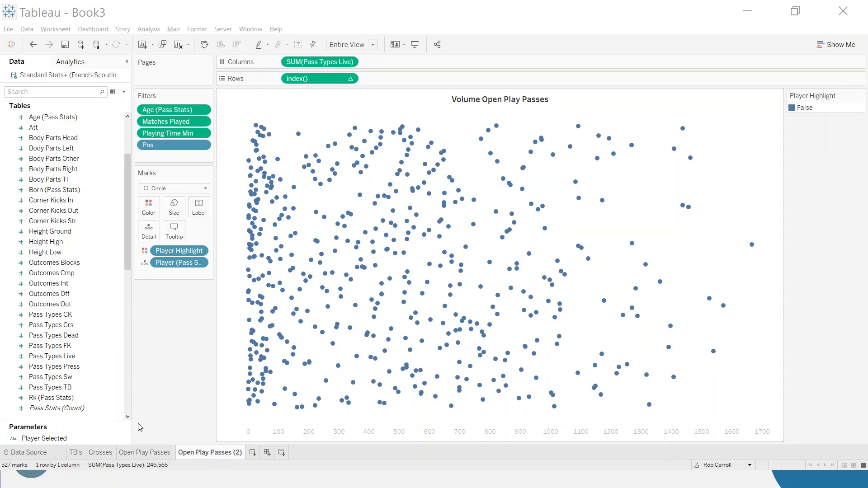
pyautogui.doubleClick(203, 454)
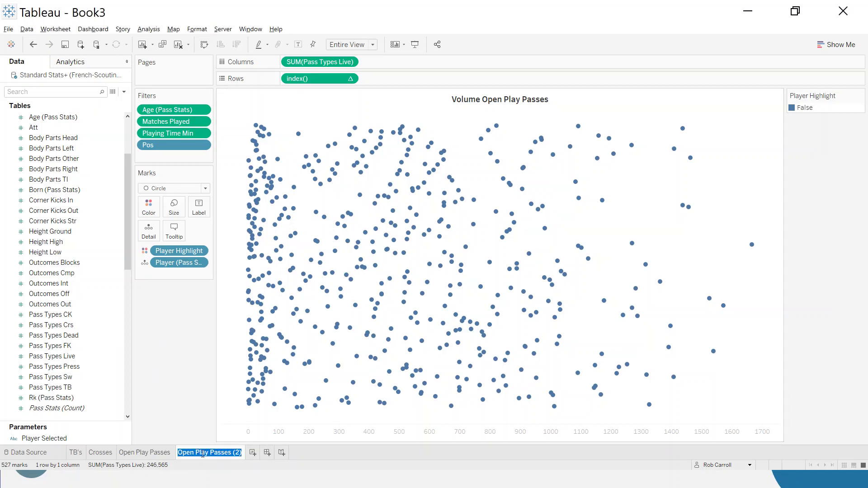
pyautogui.write('Above Be')
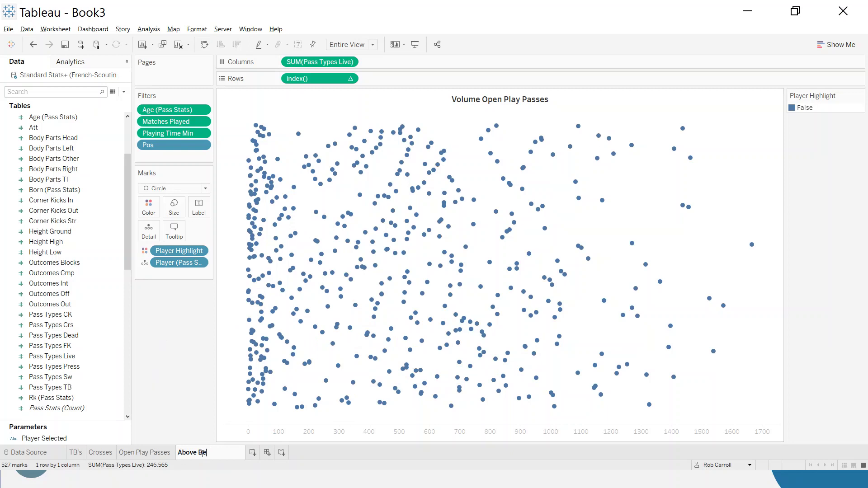
pyautogui.write('low xG')
pyautogui.press('Return')
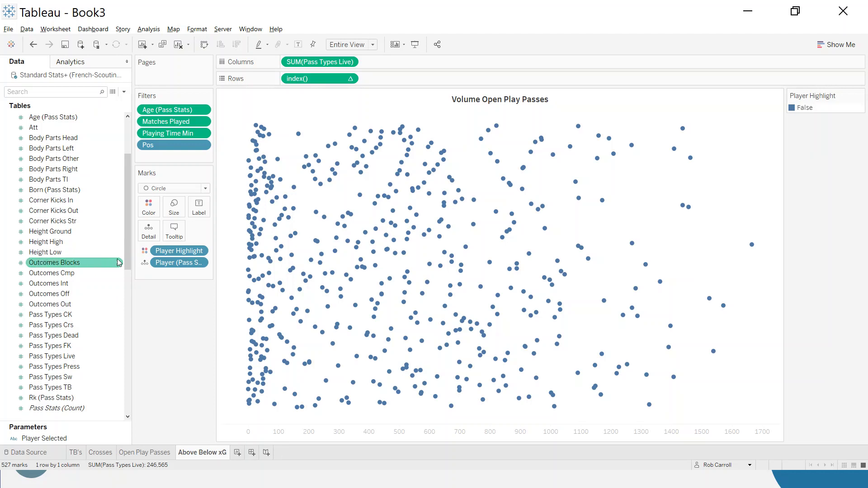
# Collapse Pass Stats and locate the Expected xG and Performance Gls fields in the data pane.
pyautogui.moveTo(130, 246); pyautogui.dragTo(130, 212)
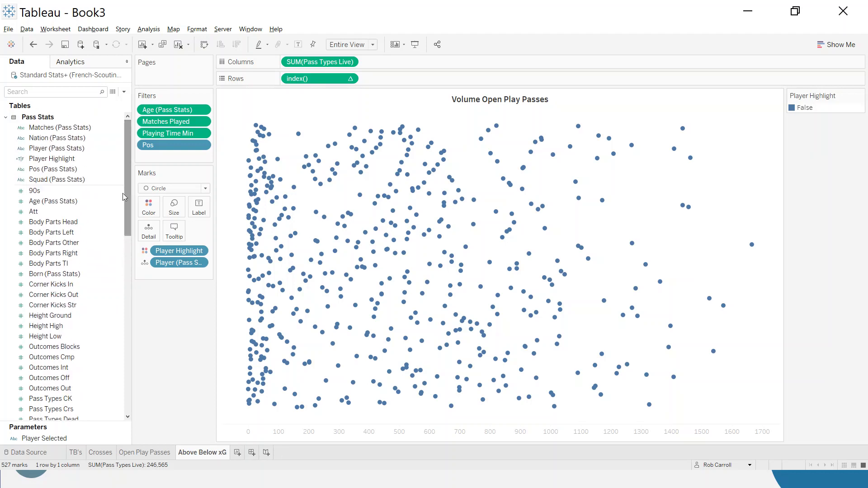
pyautogui.click(6, 118)
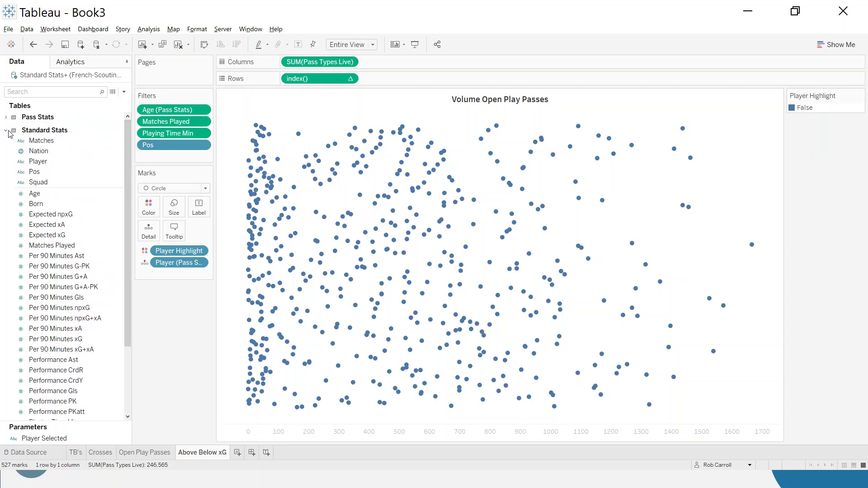
pyautogui.scroll(-2, 79, 222)
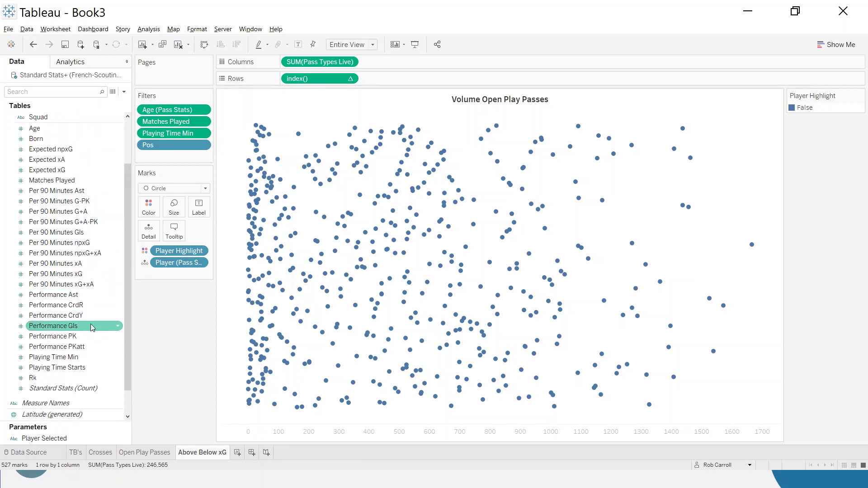
pyautogui.click(61, 173)
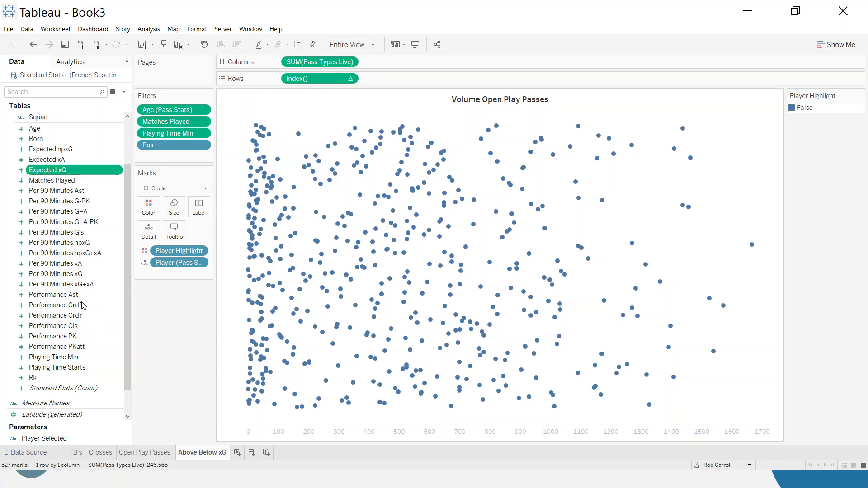
pyautogui.click(58, 327)
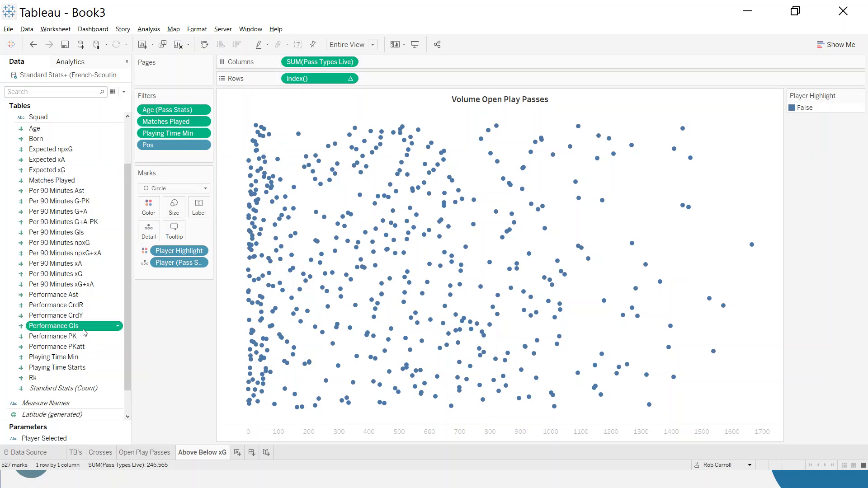
# Create the calculated field '+/- Expected Goals' as [Performance Gls] - [Expected xG].
pyautogui.click(124, 92)
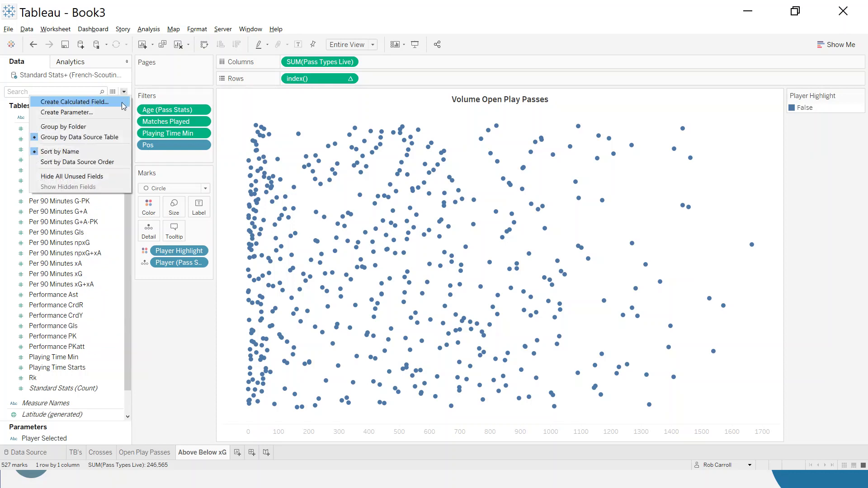
pyautogui.click(123, 104)
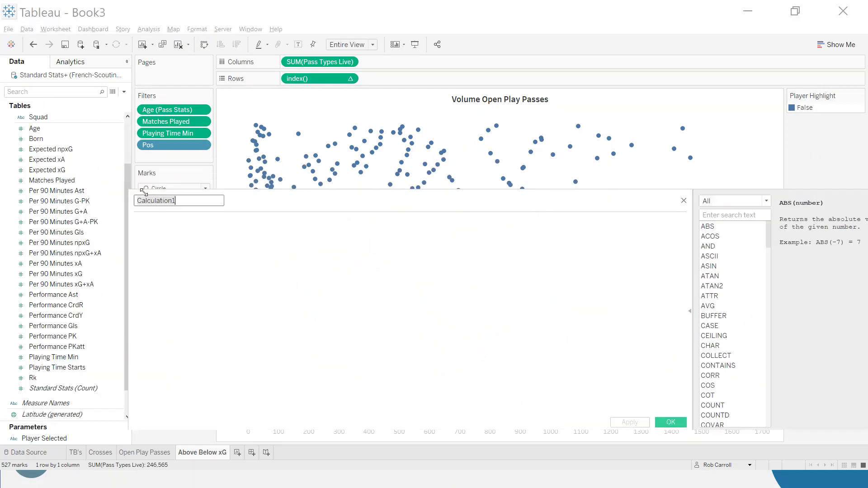
pyautogui.write('+/- E')
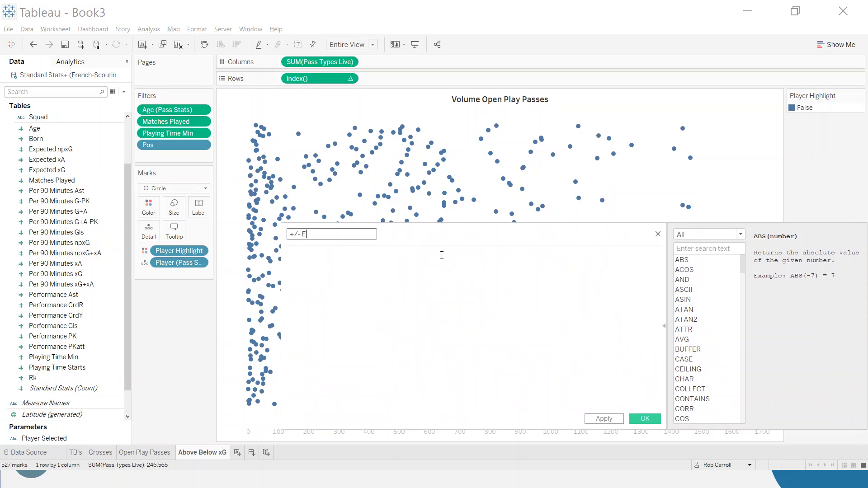
pyautogui.write('xpected Goals')
pyautogui.click(438, 274)
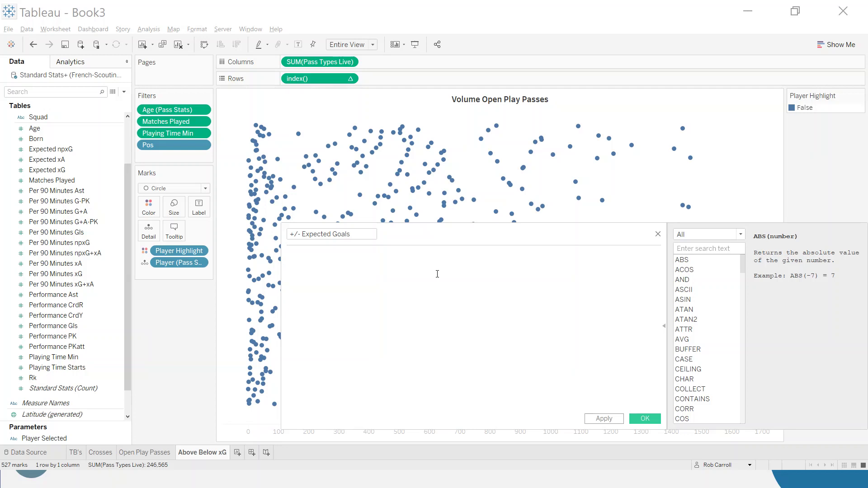
pyautogui.write('Perfo')
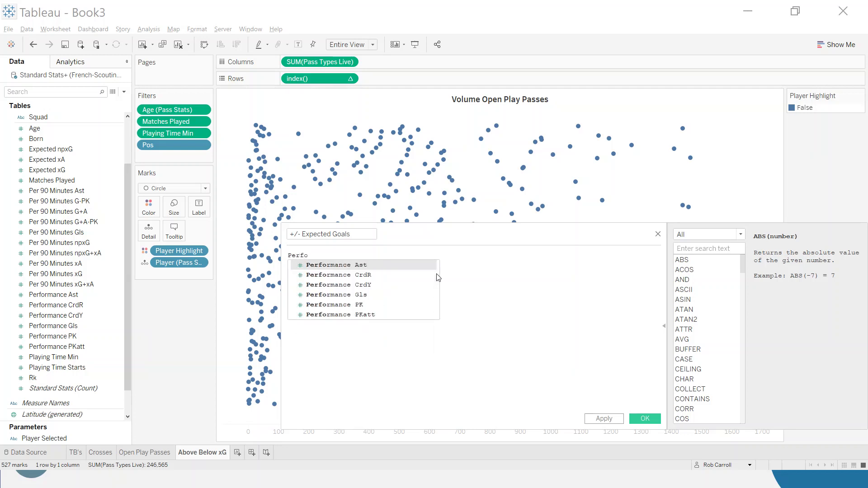
pyautogui.press('Down')
pyautogui.press('Down')
pyautogui.press('Down')
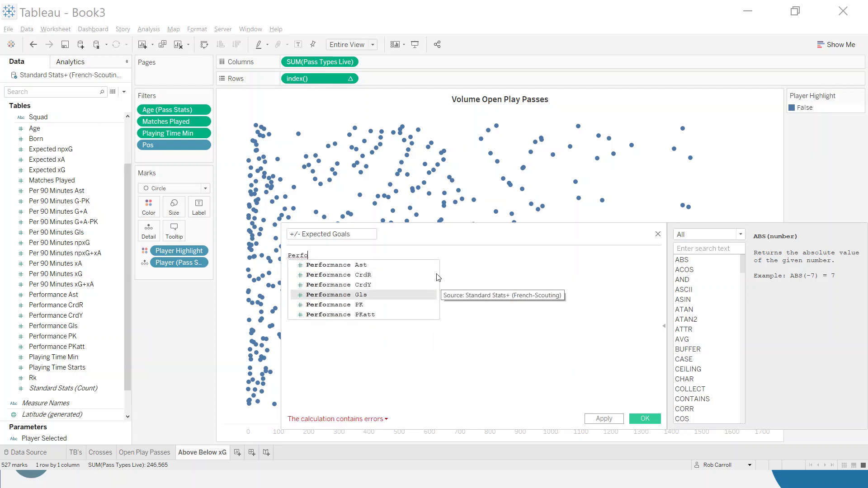
pyautogui.press('Return')
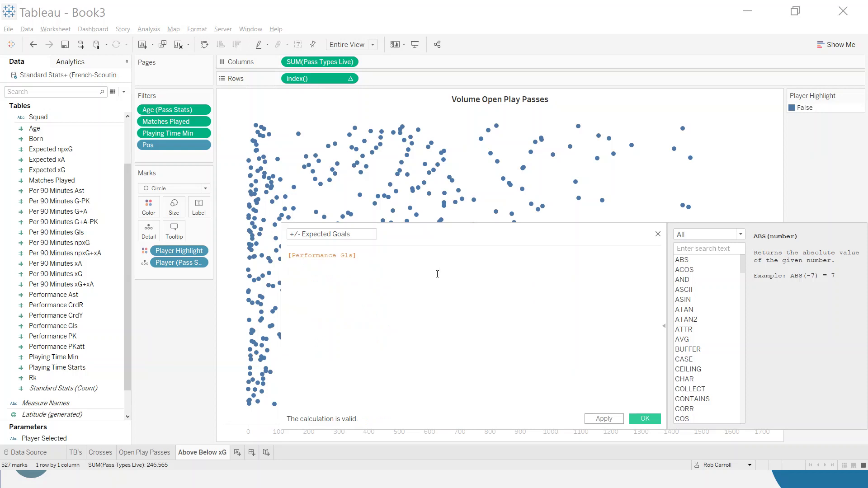
pyautogui.write('- Exp')
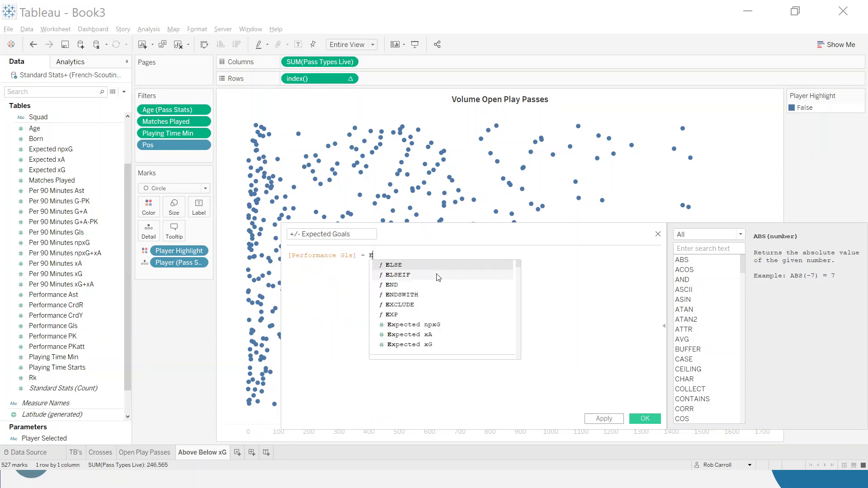
pyautogui.press('Down')
pyautogui.press('Down')
pyautogui.press('Down')
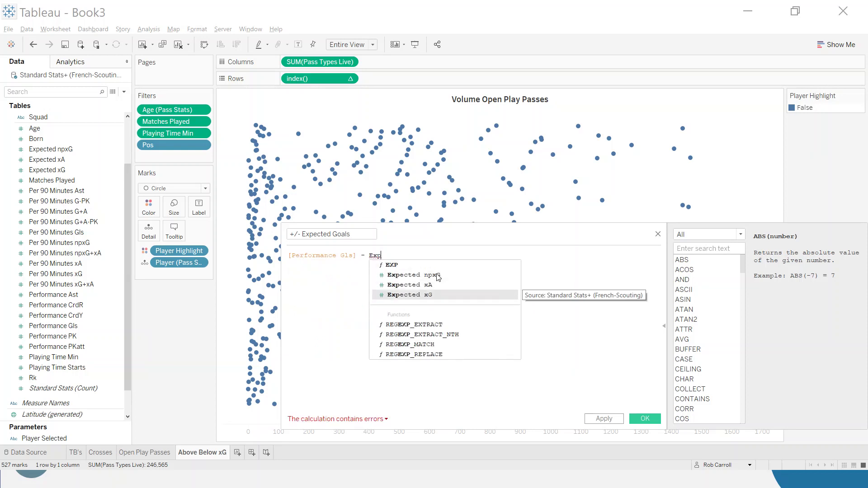
pyautogui.press('Return')
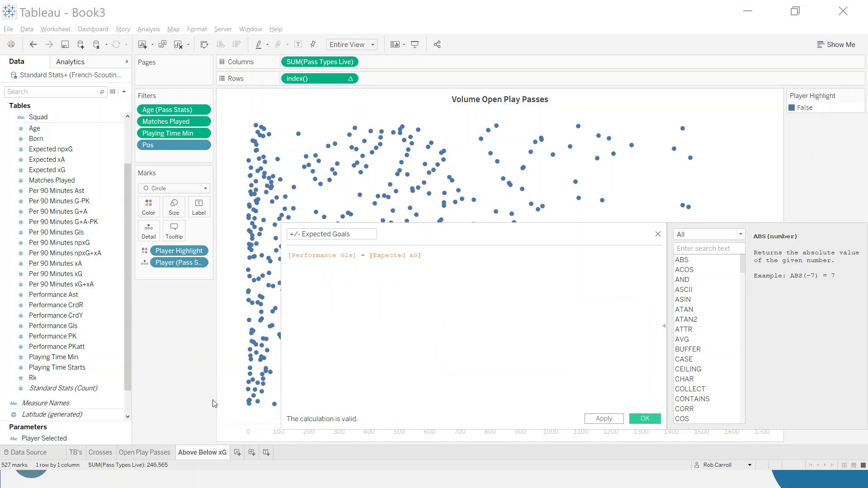
pyautogui.click(646, 416)
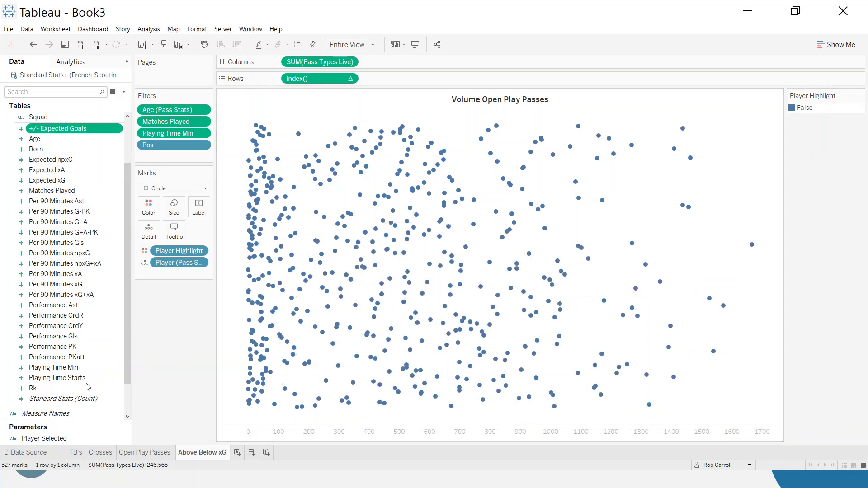
# Plot +/- Expected Goals on Columns in place of Pass Types Live and delete the axis title.
pyautogui.moveTo(63, 128); pyautogui.dragTo(320, 66)
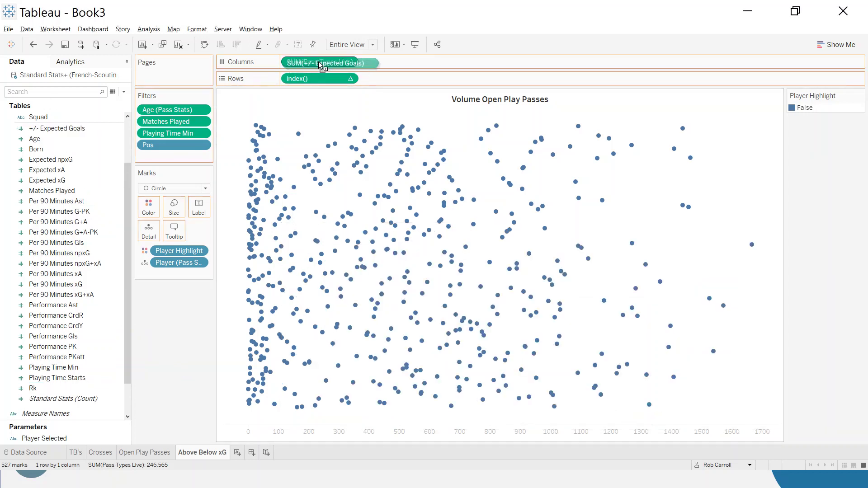
pyautogui.moveTo(319, 65); pyautogui.dragTo(319, 63)
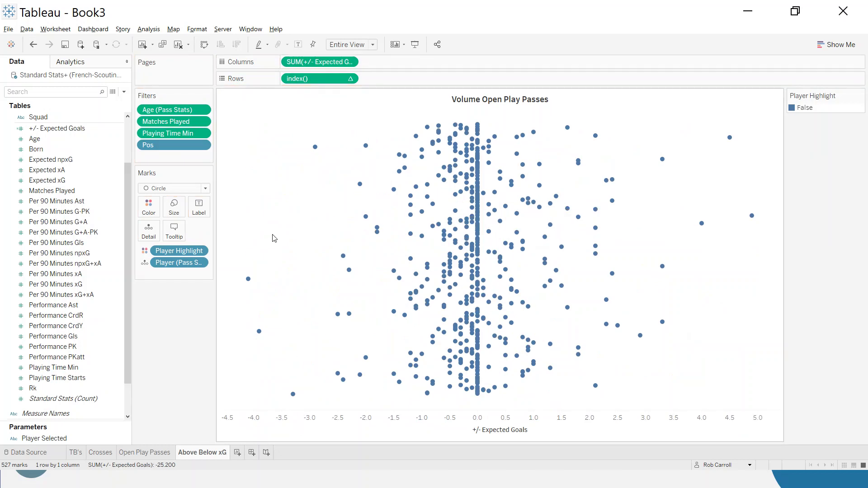
pyautogui.moveTo(755, 219)
pyautogui.doubleClick(465, 430)
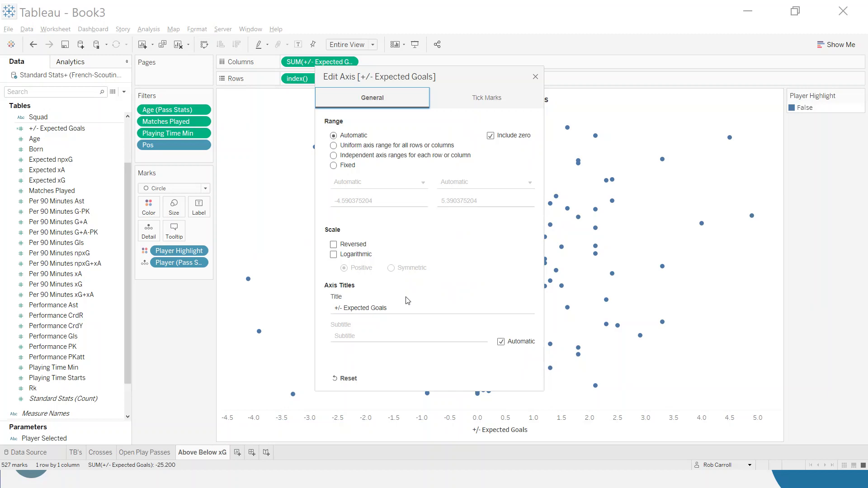
pyautogui.click(405, 309)
pyautogui.press('BackSpace')
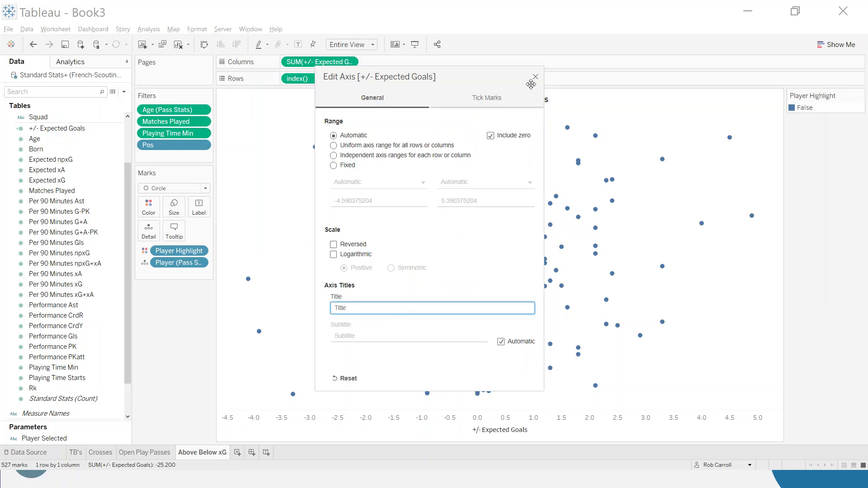
pyautogui.click(535, 76)
# Review the horizontal axis font formatting, then duplicate the Above Below xG sheet.
pyautogui.rightClick(328, 432)
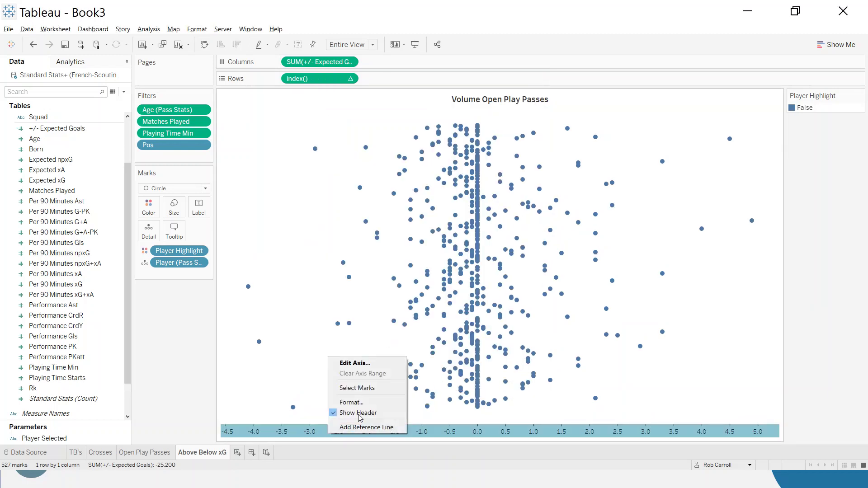
pyautogui.click(358, 399)
pyautogui.click(86, 123)
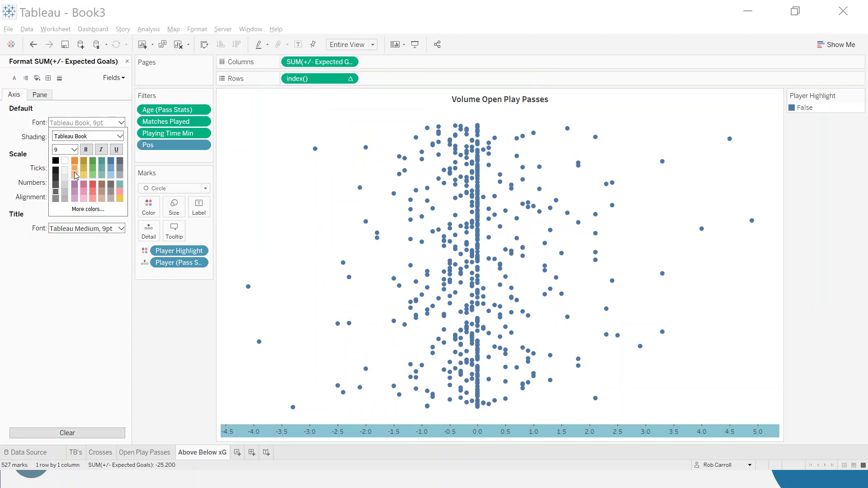
pyautogui.click(181, 384)
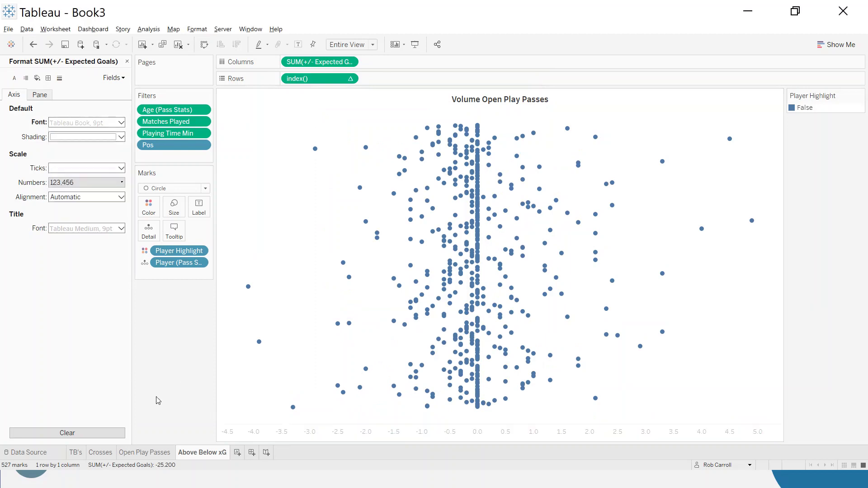
pyautogui.rightClick(224, 453)
pyautogui.click(255, 363)
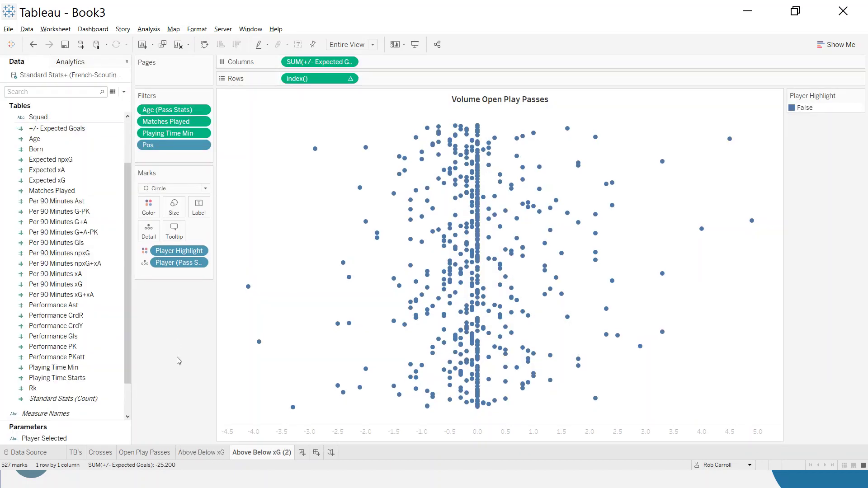
# Plot Expected xA on Columns in place of +/- Expected Goals and clear the axis title.
pyautogui.scroll(2, 90, 290)
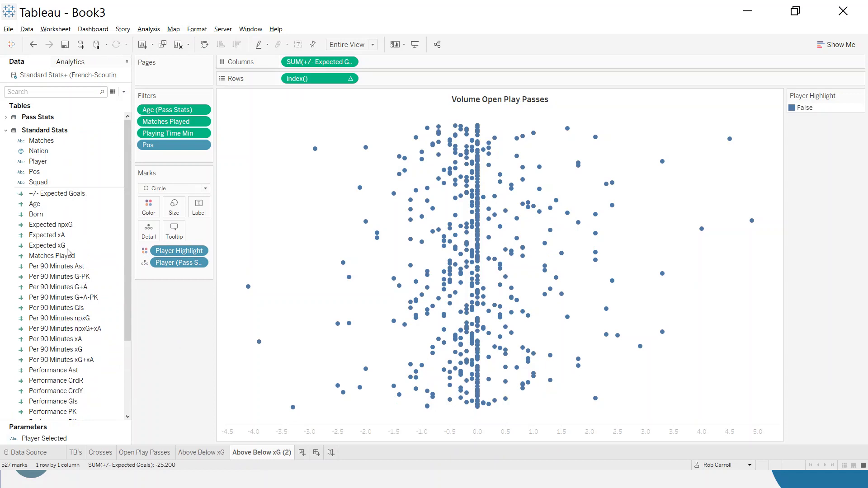
pyautogui.click(50, 240)
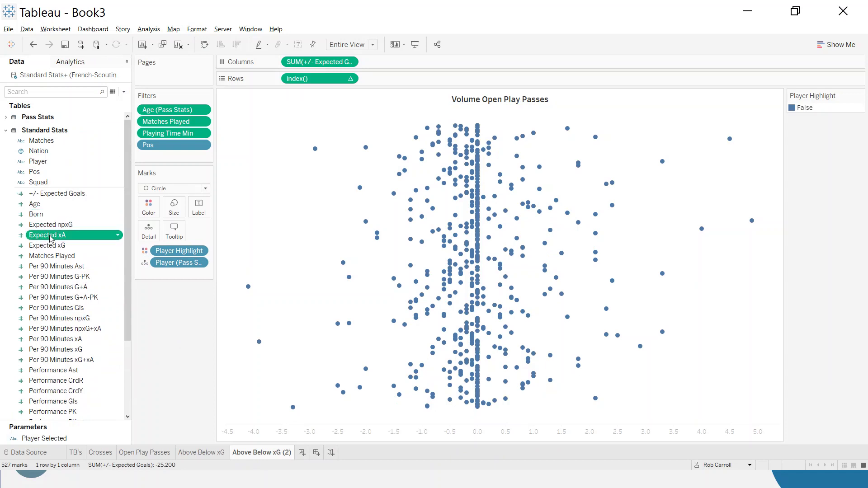
pyautogui.moveTo(50, 240); pyautogui.dragTo(319, 66)
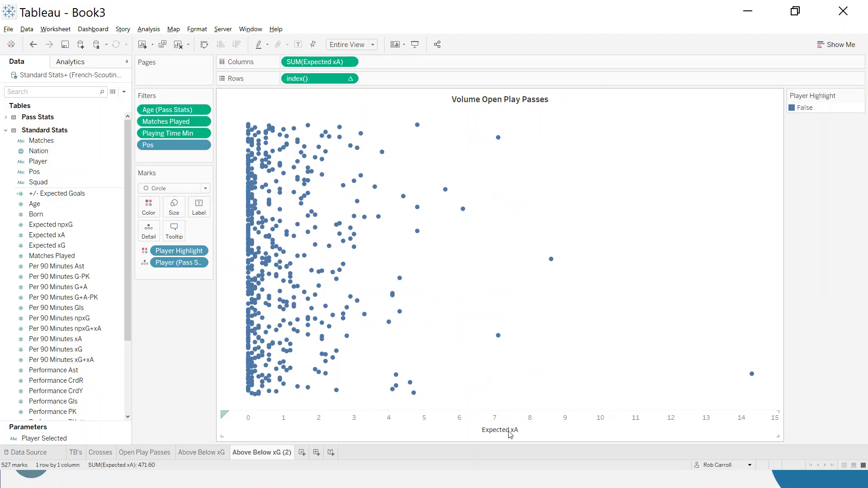
pyautogui.tripleClick(419, 309)
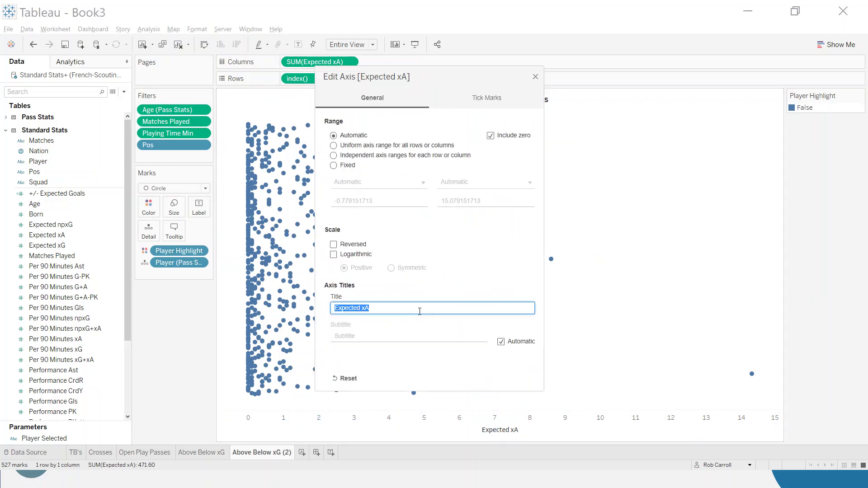
pyautogui.press('BackSpace')
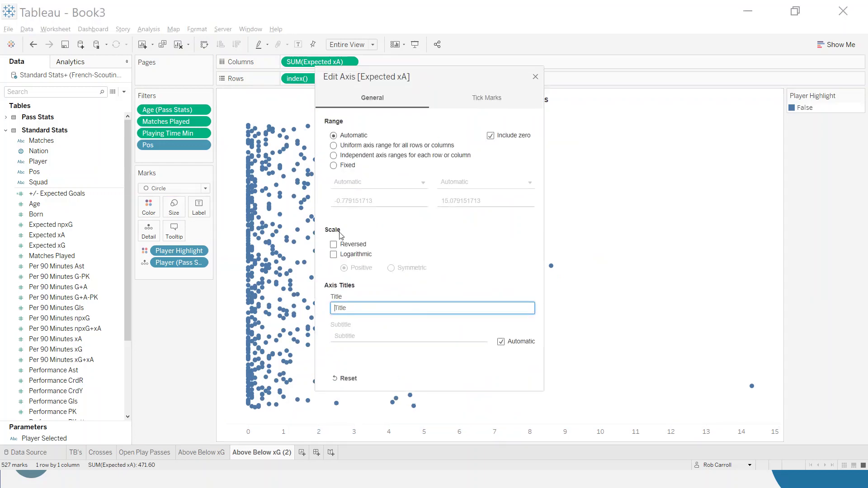
pyautogui.click(535, 77)
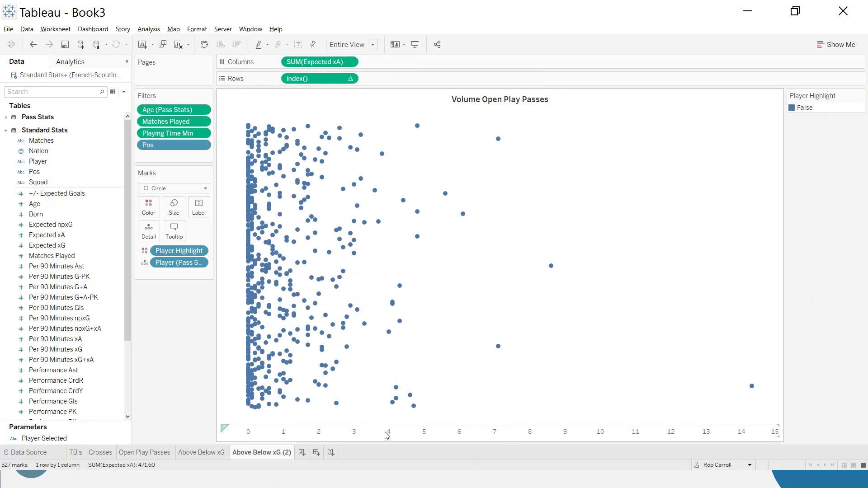
# Set the Expected xA axis font colour to light grey.
pyautogui.rightClick(388, 429)
pyautogui.click(408, 401)
pyautogui.click(75, 123)
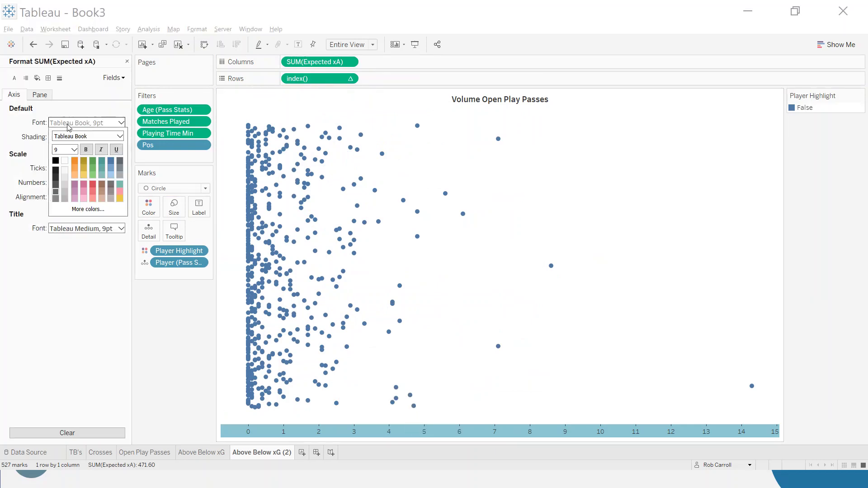
pyautogui.click(65, 199)
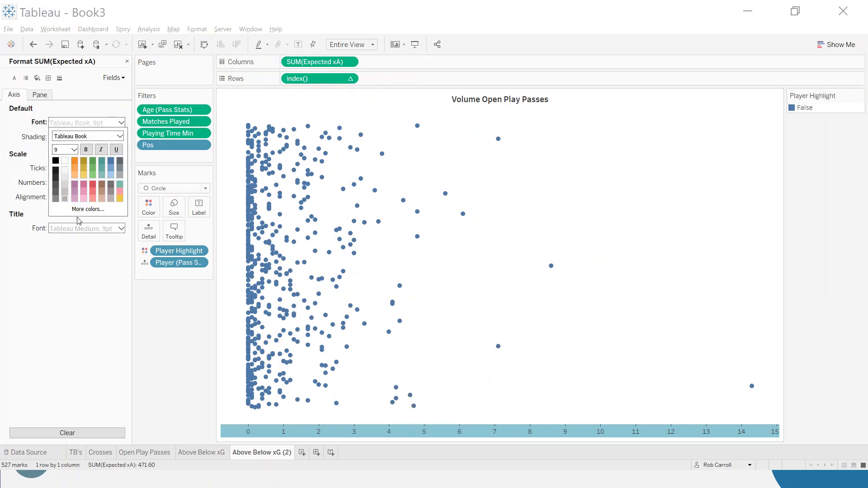
pyautogui.click(185, 395)
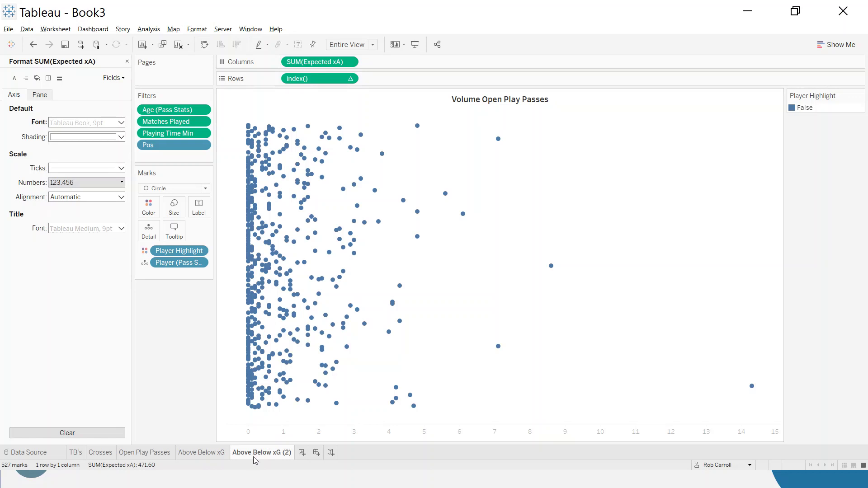
# Rename the copied sheet from Above Below xG (2) to Above Below xA.
pyautogui.doubleClick(282, 454)
pyautogui.doubleClick(278, 453)
pyautogui.moveTo(276, 453); pyautogui.dragTo(295, 452)
pyautogui.write('A')
# Retitle the Above Below xA chart 'Expected Assists'.
pyautogui.doubleClick(519, 100)
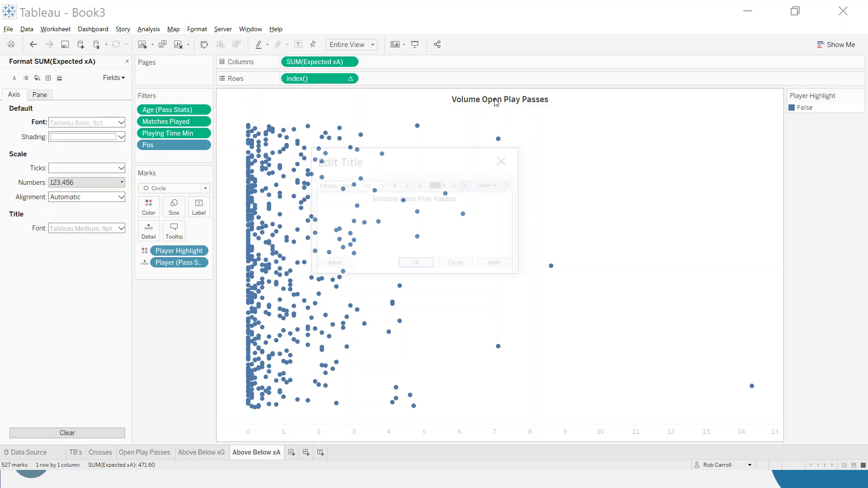
pyautogui.moveTo(478, 207); pyautogui.dragTo(374, 202)
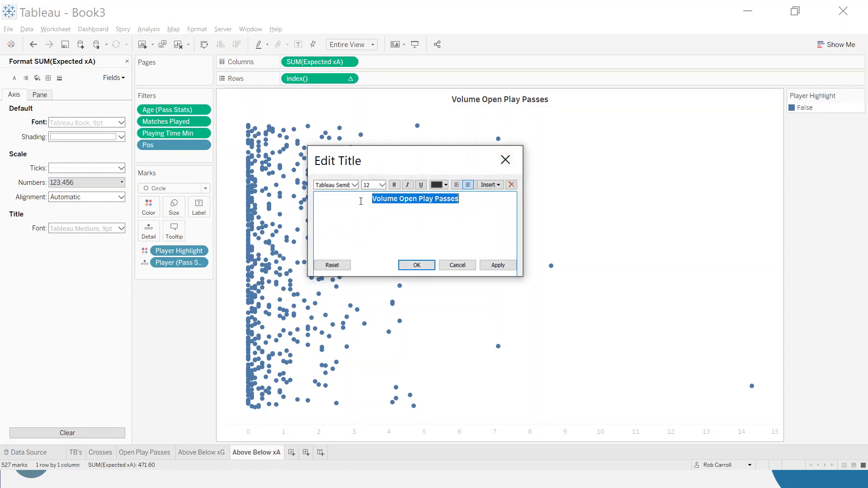
pyautogui.write('Expected As')
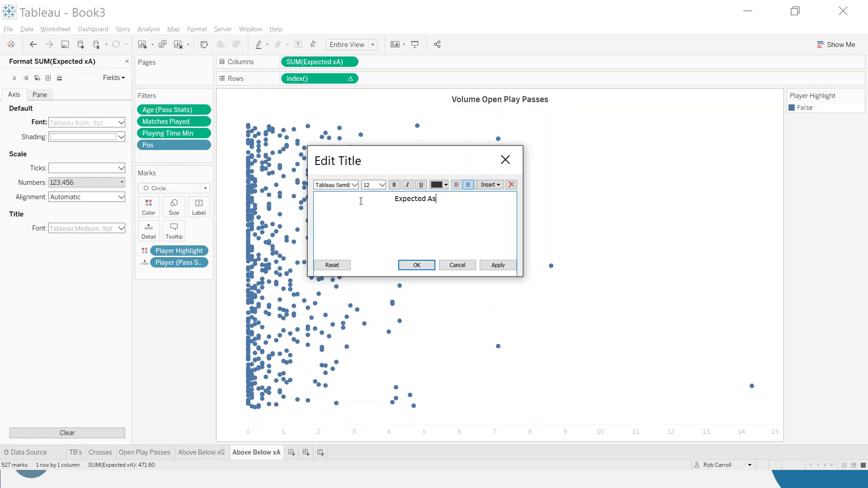
pyautogui.write('sists')
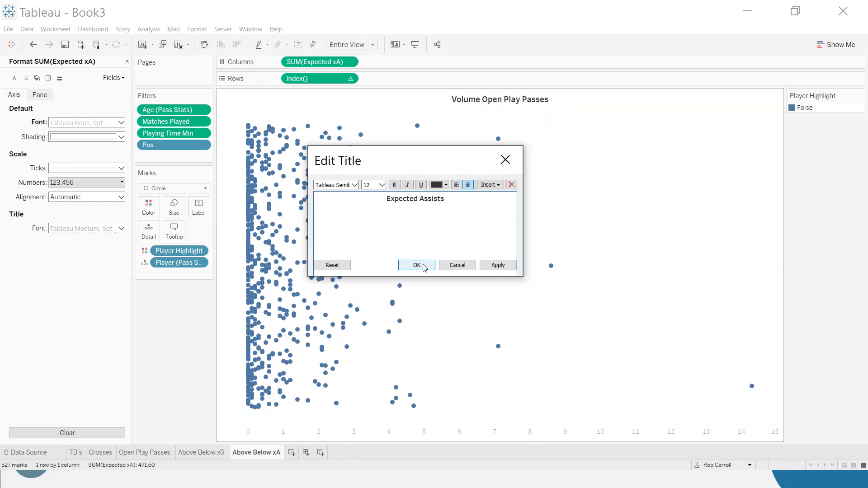
pyautogui.click(424, 267)
# Retitle the Above Below xG chart 'Above/Below Expected Goals' and return to Above Below xA.
pyautogui.click(198, 453)
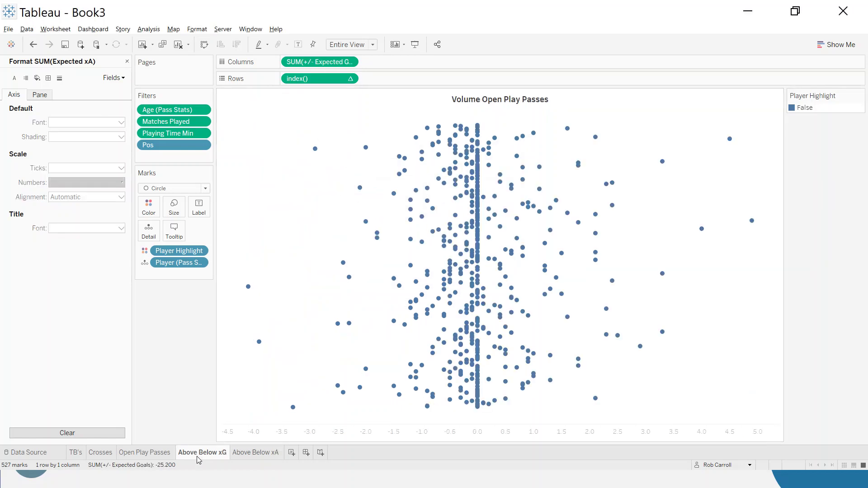
pyautogui.doubleClick(505, 98)
pyautogui.moveTo(628, 202); pyautogui.dragTo(505, 196)
pyautogui.write('A')
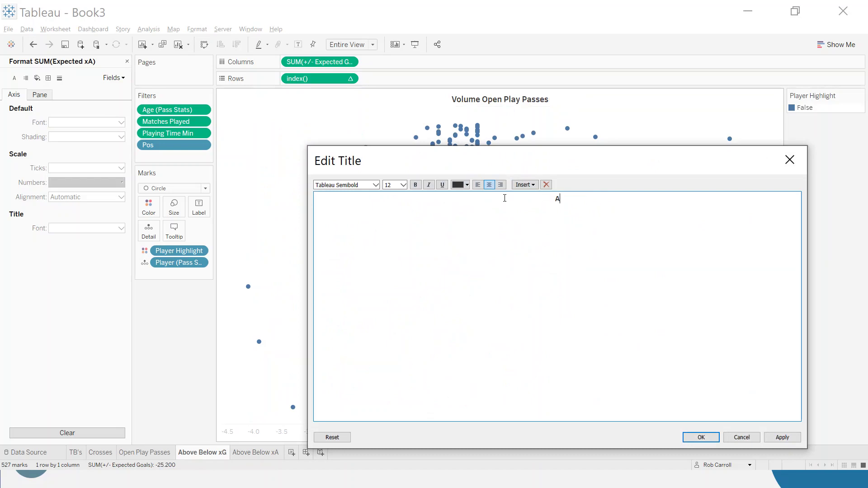
pyautogui.write('bove/Below Expected Goals')
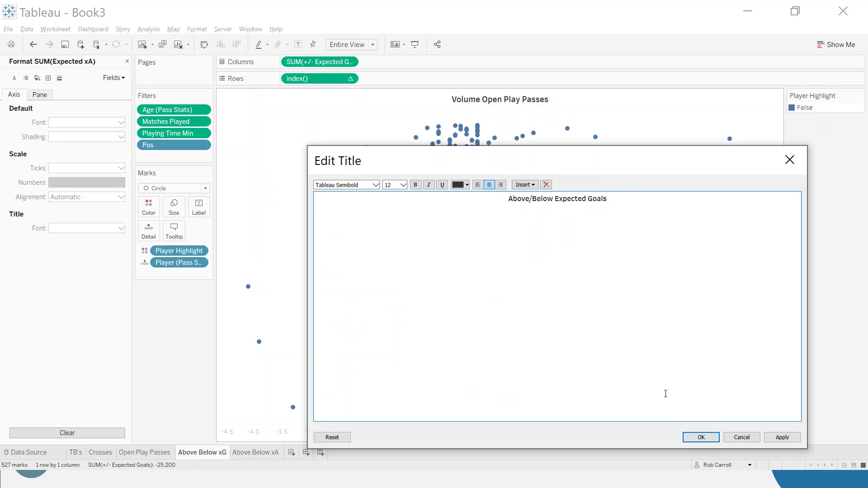
pyautogui.click(701, 437)
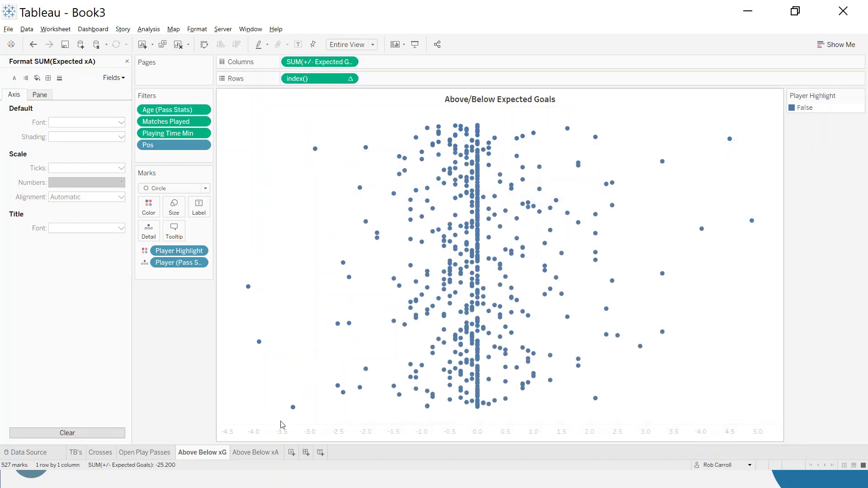
pyautogui.click(256, 453)
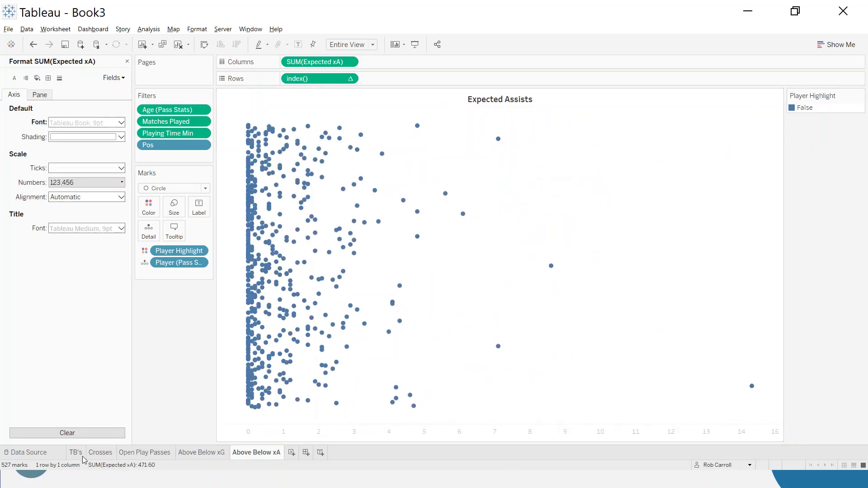
# Review the Crosses and Open Play Passes sheets, then add and delete a blank Sheet 6.
pyautogui.click(103, 454)
pyautogui.click(125, 455)
pyautogui.click(247, 453)
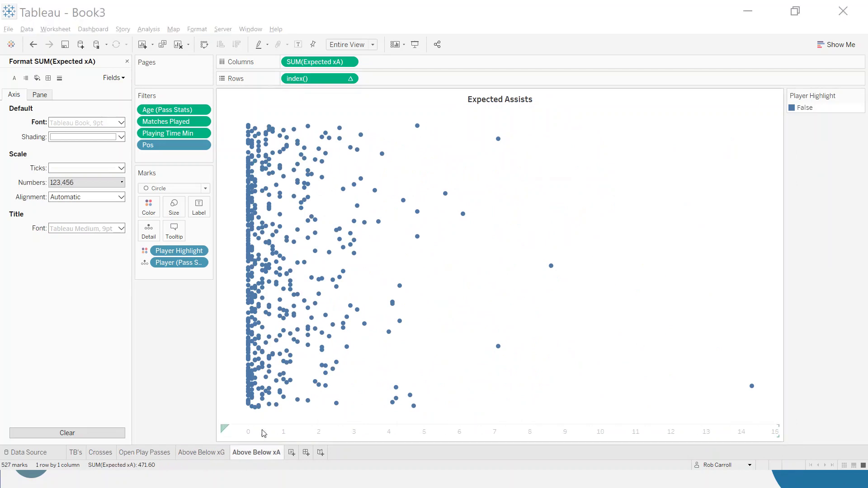
pyautogui.click(291, 453)
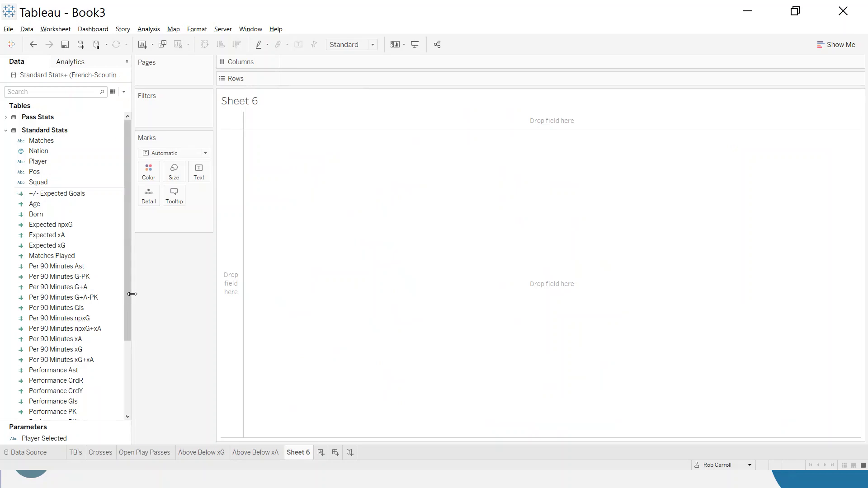
pyautogui.rightClick(298, 452)
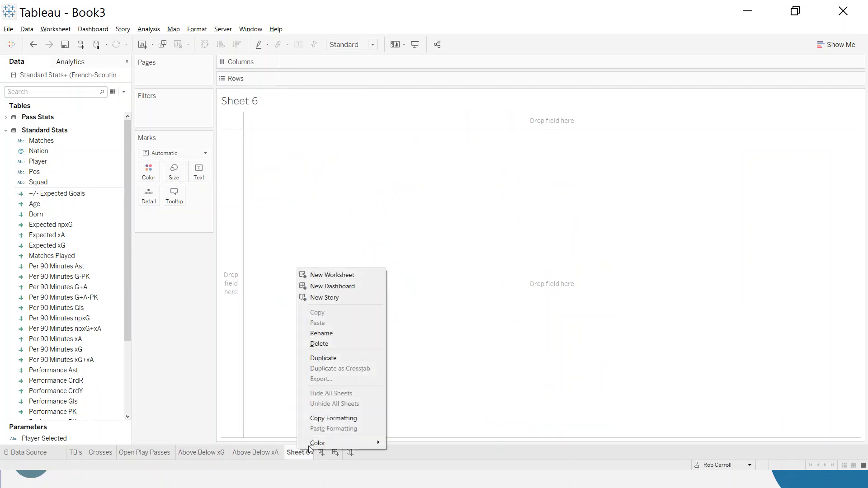
pyautogui.click(325, 347)
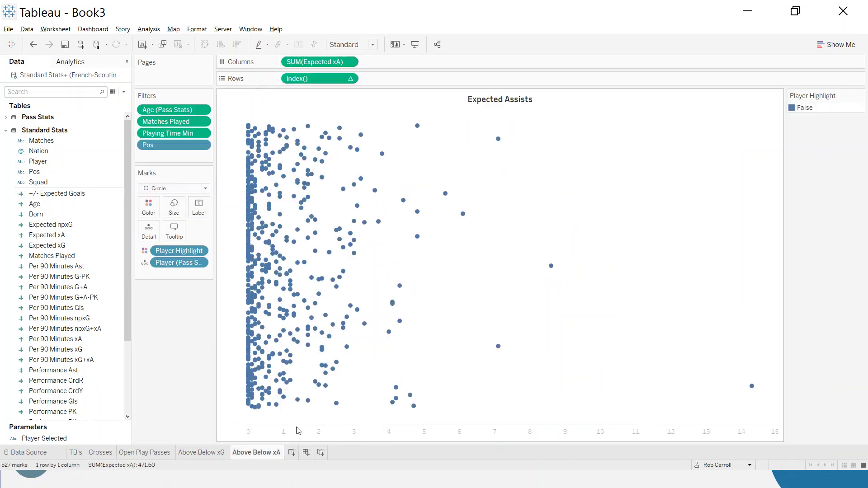
# Duplicate the Above Below xA sheet as Above Below xA (2).
pyautogui.rightClick(248, 453)
pyautogui.click(285, 362)
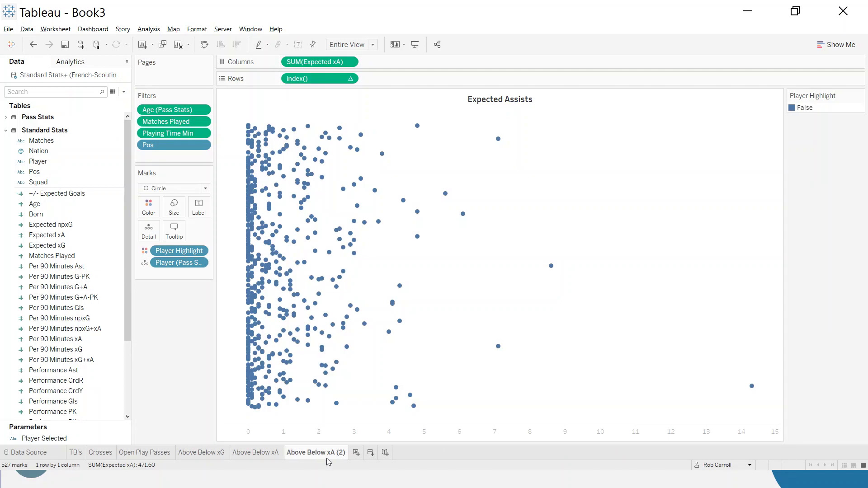
pyautogui.click(124, 92)
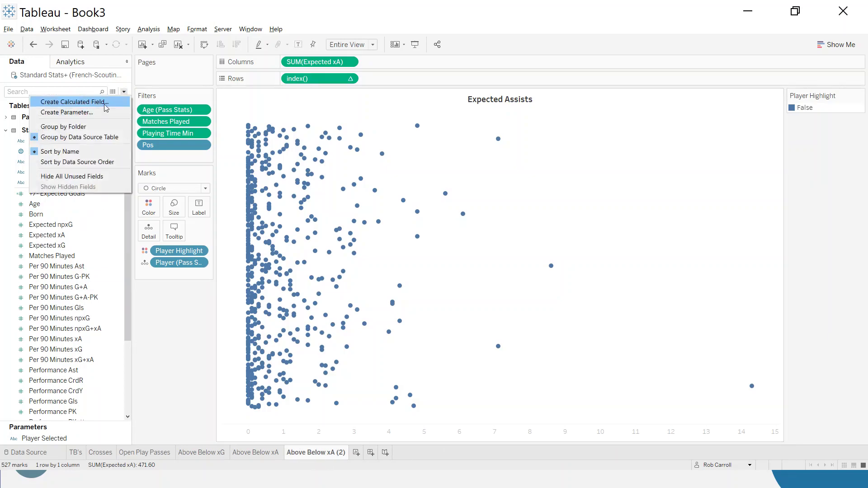
# Start a new calculated field named Pass Completion % and show the Pass Stats fields.
pyautogui.click(105, 102)
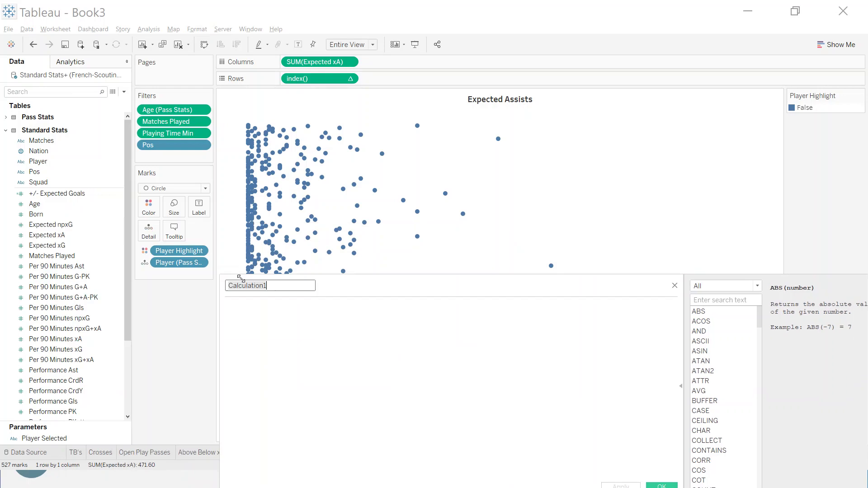
pyautogui.moveTo(241, 278); pyautogui.dragTo(393, 207)
pyautogui.write('Pass Comple')
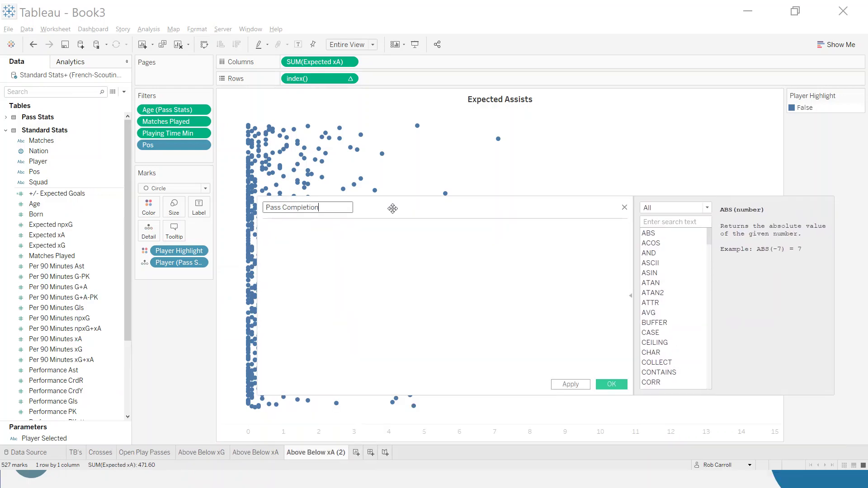
pyautogui.click(387, 243)
pyautogui.click(6, 130)
pyautogui.click(6, 117)
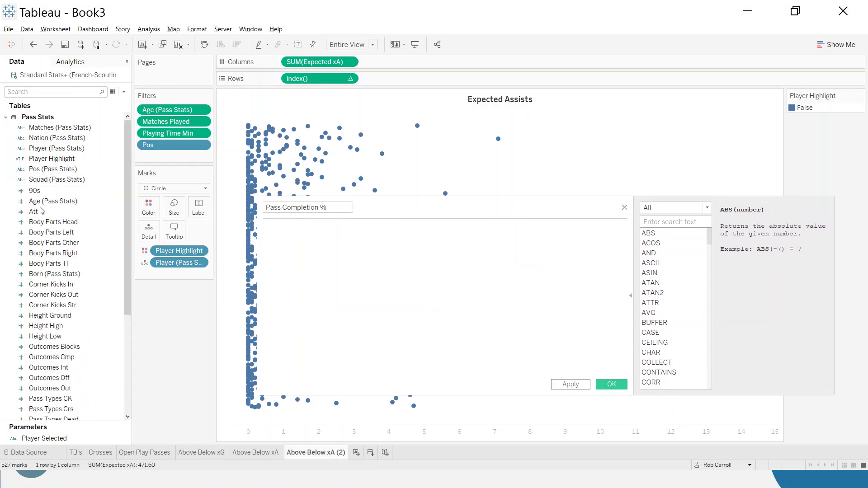
# Enter the formula SUM([Outcomes Cmp]) / SUM([Att]).
pyautogui.click(362, 251)
pyautogui.write('S')
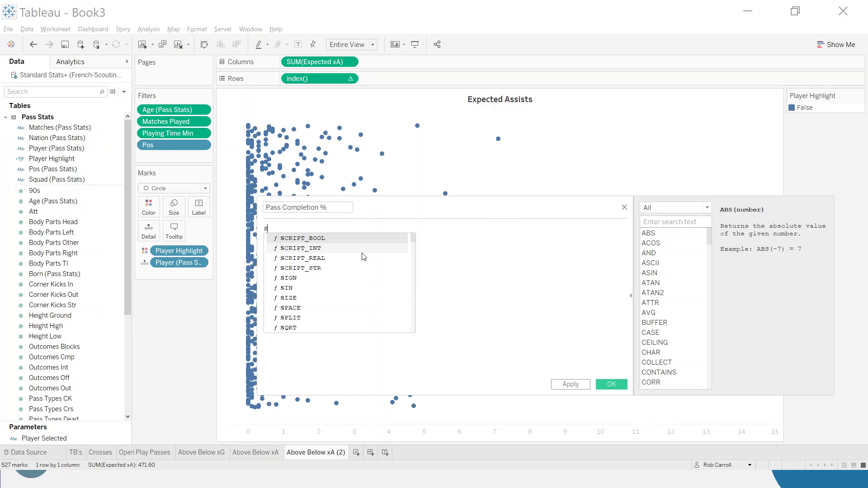
pyautogui.write('UM(At')
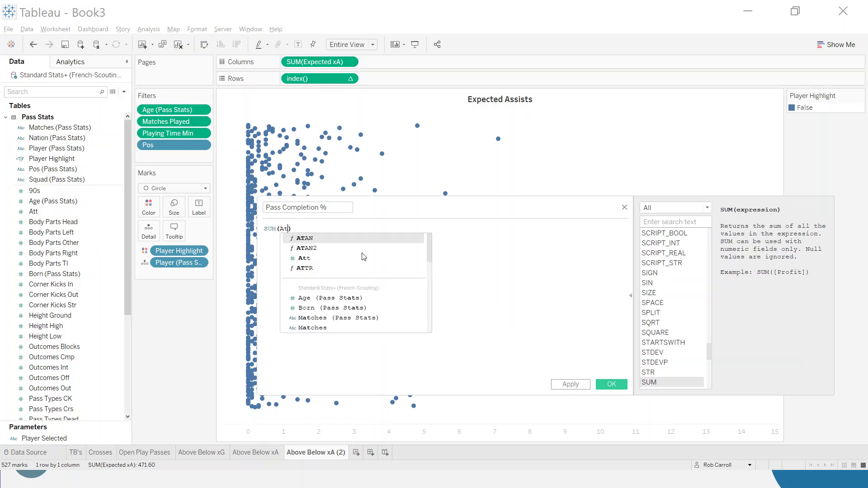
pyautogui.press('Down')
pyautogui.press('Down')
pyautogui.press('Return')
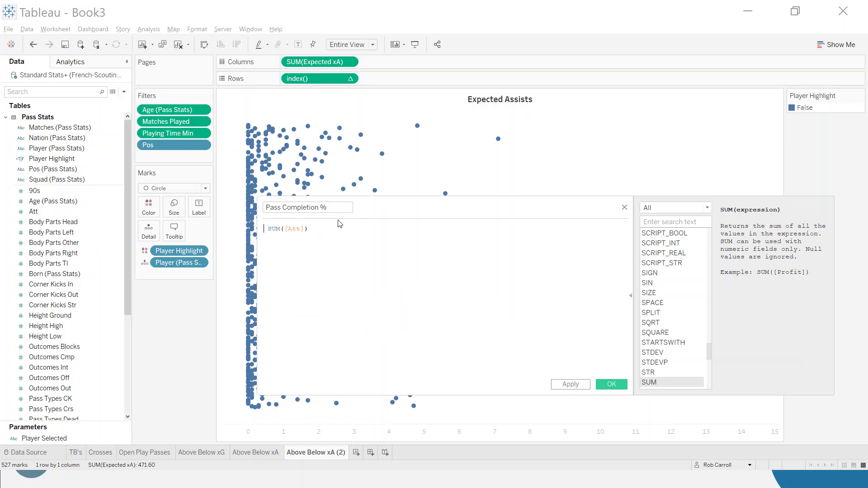
pyautogui.write('SUM(')
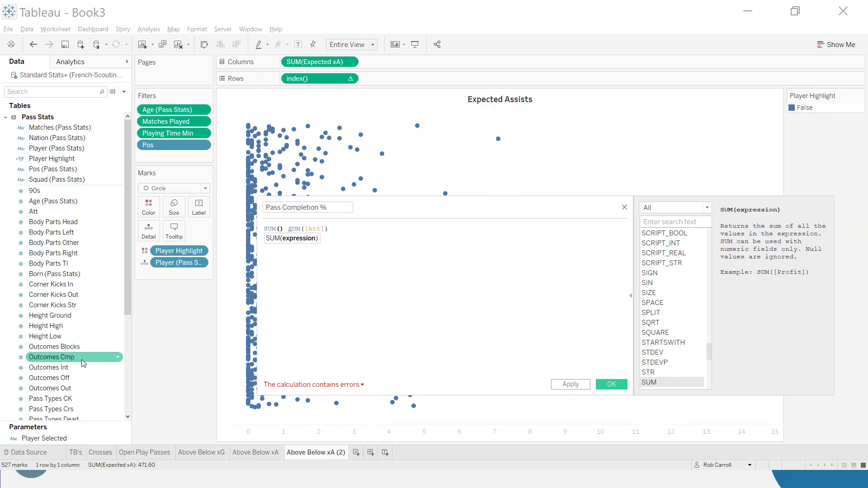
pyautogui.click(280, 227)
pyautogui.write('out')
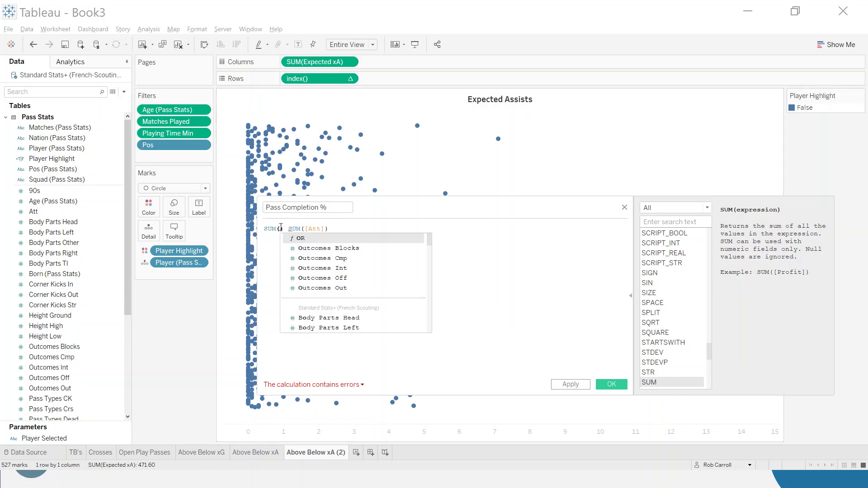
pyautogui.press('Down')
pyautogui.press('Return')
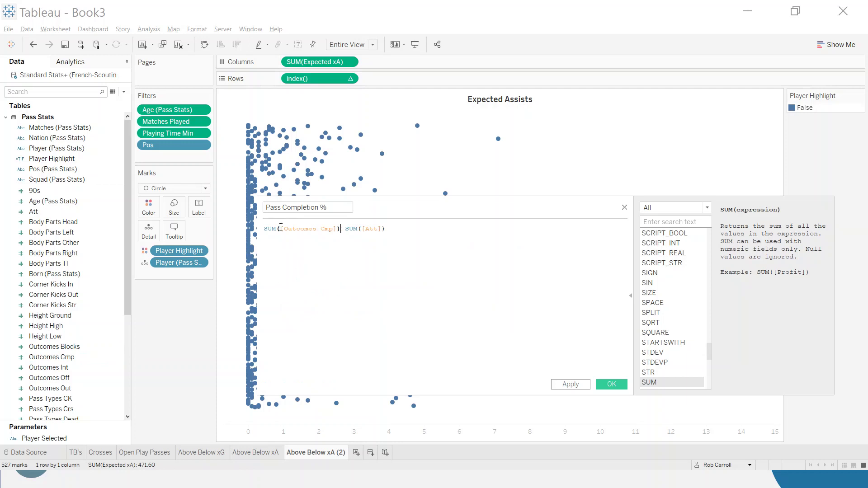
pyautogui.write('/')
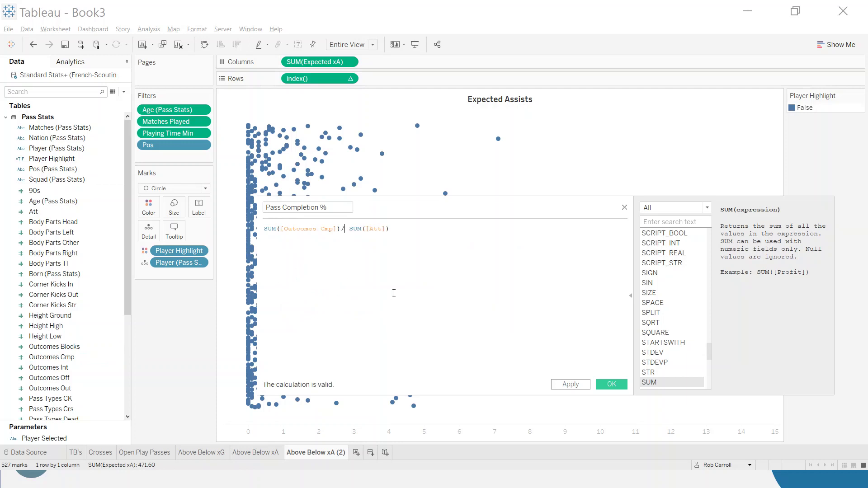
# Save the Pass Completion % calculation and give it a Percentage default number format.
pyautogui.click(608, 383)
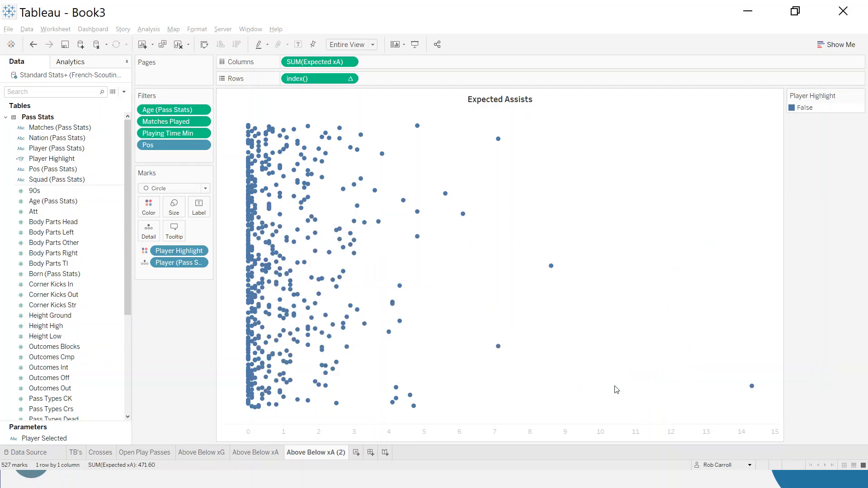
pyautogui.rightClick(82, 409)
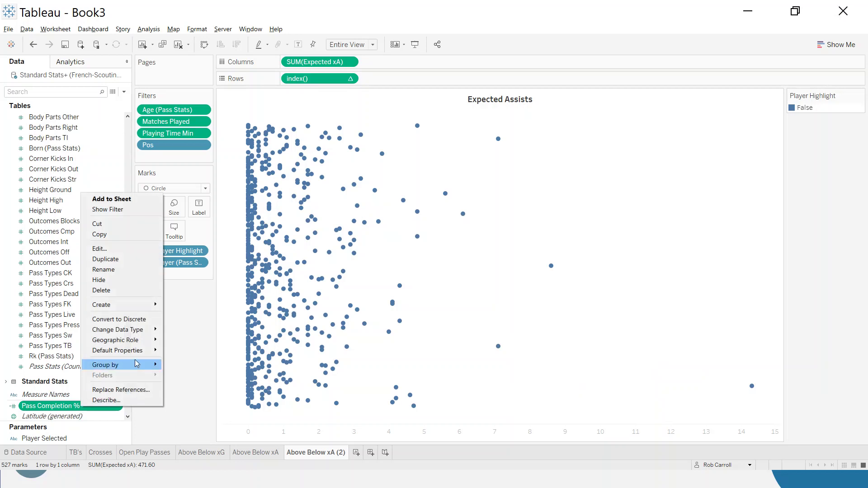
pyautogui.moveTo(140, 351)
pyautogui.click(207, 373)
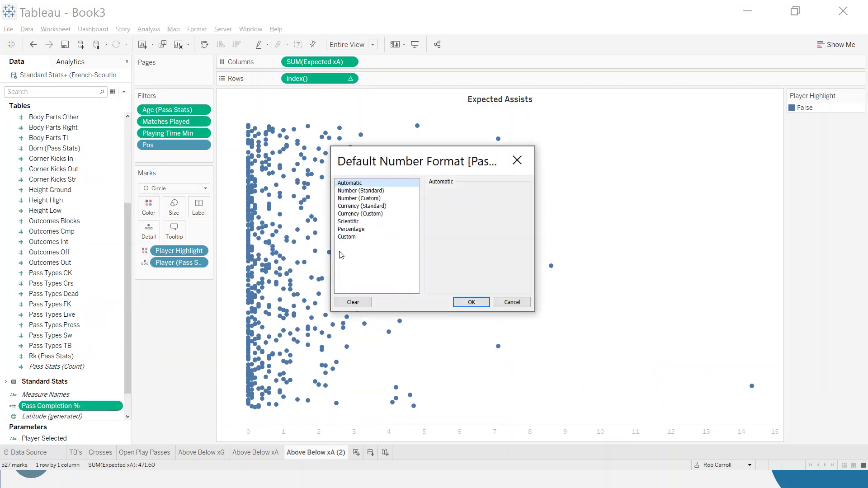
pyautogui.click(351, 229)
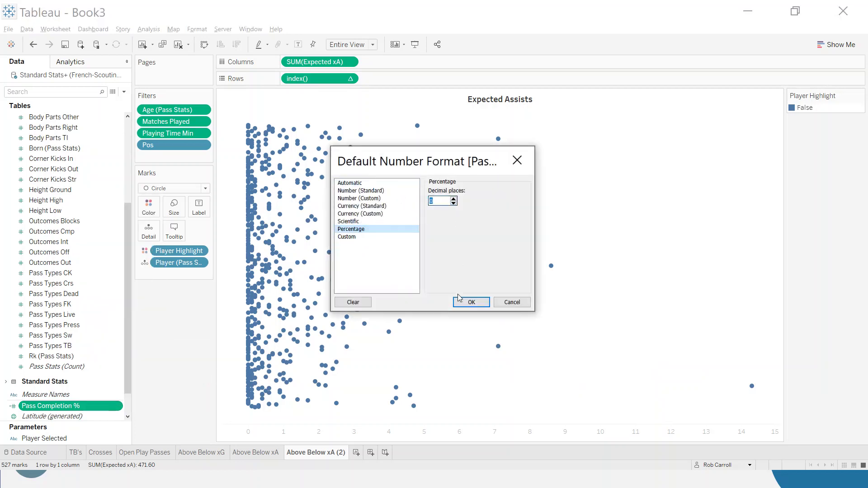
pyautogui.click(471, 302)
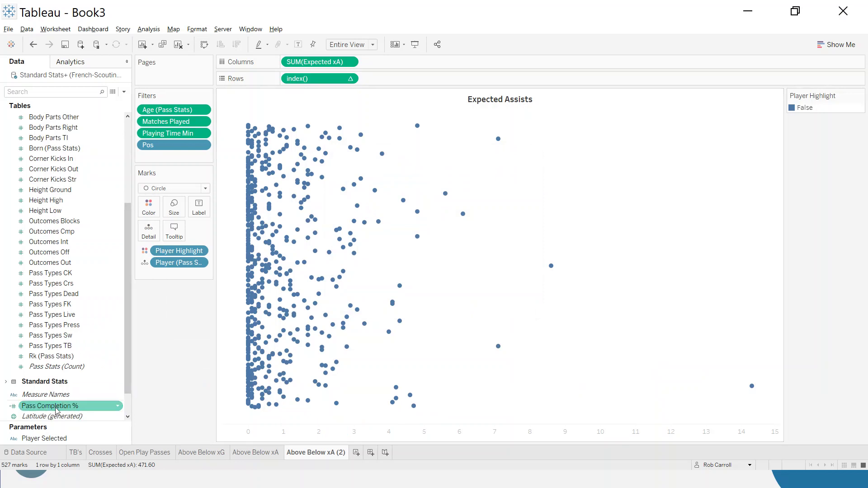
# Plot Pass Completion % on Columns, clear its axis title, and fix the axis start at .45.
pyautogui.moveTo(40, 410); pyautogui.dragTo(317, 65)
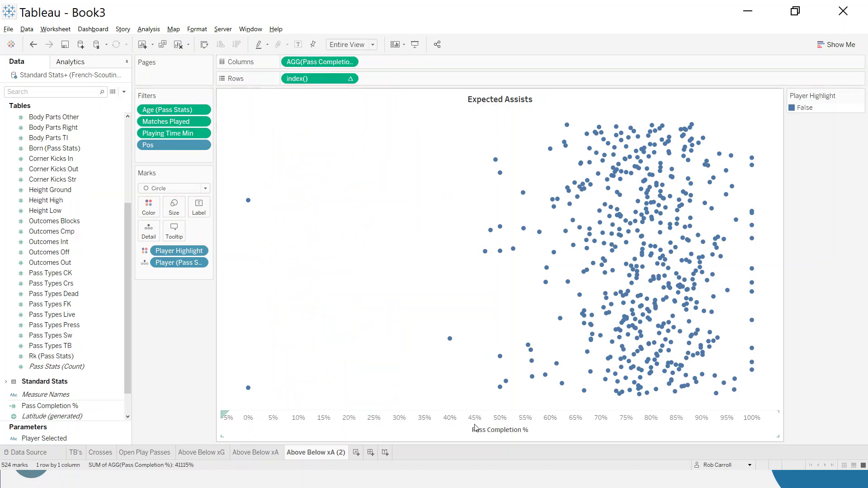
pyautogui.rightClick(475, 427)
pyautogui.click(507, 356)
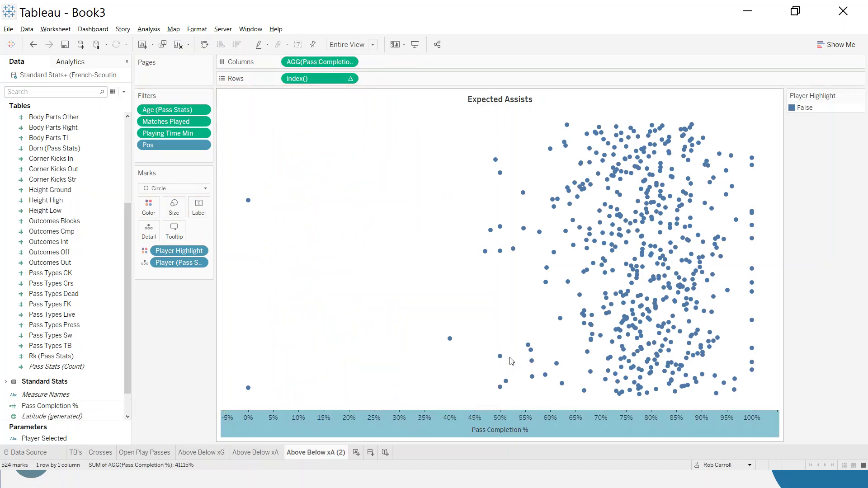
pyautogui.click(391, 309)
pyautogui.press('BackSpace')
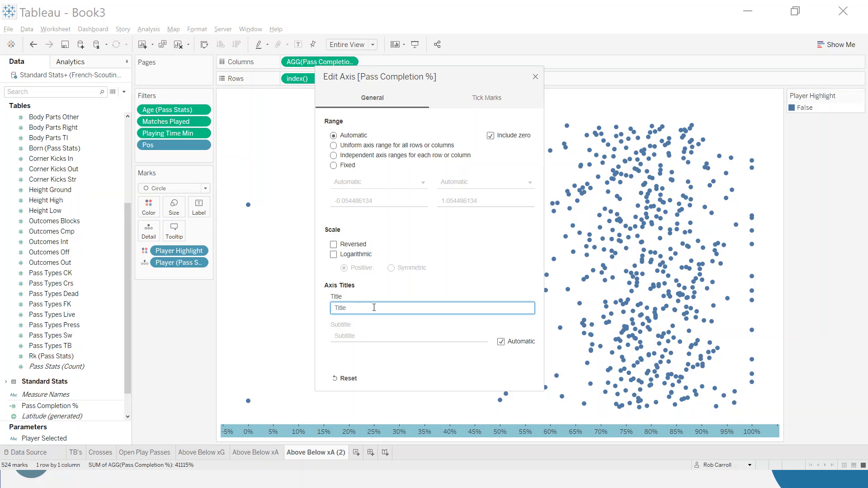
pyautogui.click(334, 166)
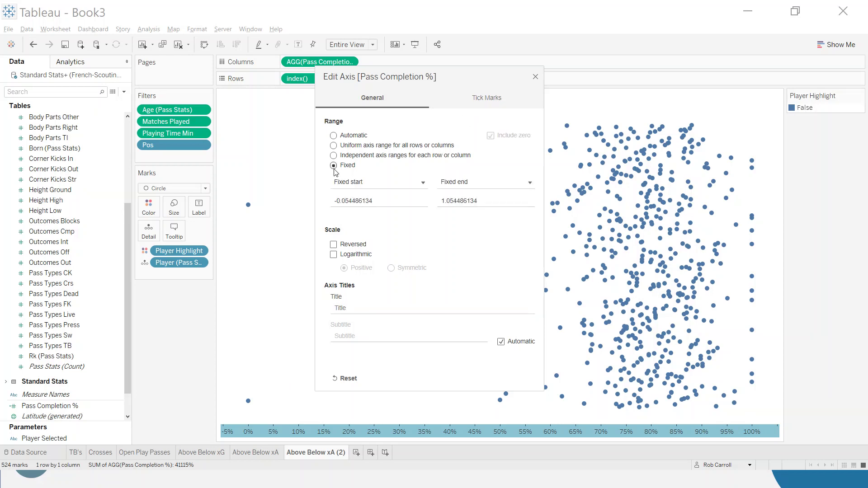
pyautogui.click(382, 204)
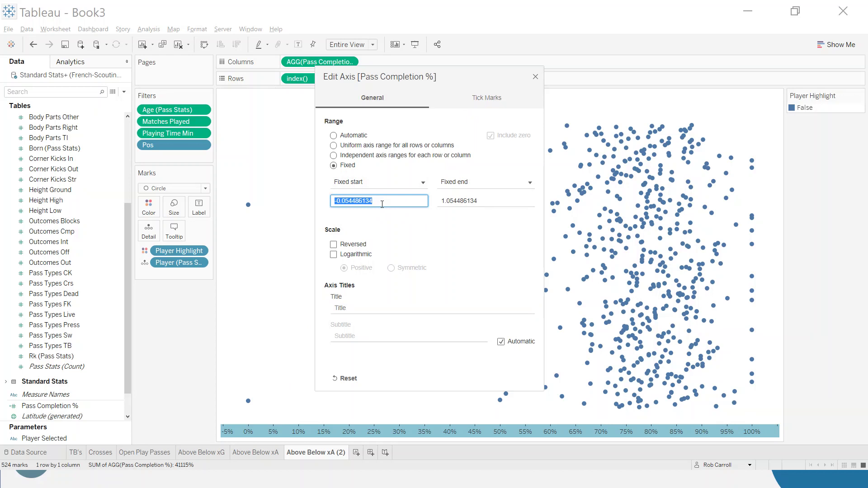
pyautogui.write('.45')
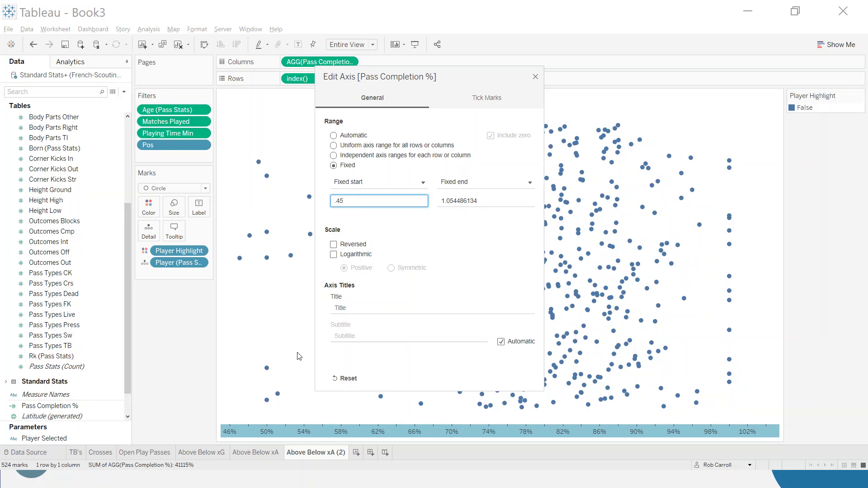
pyautogui.click(447, 238)
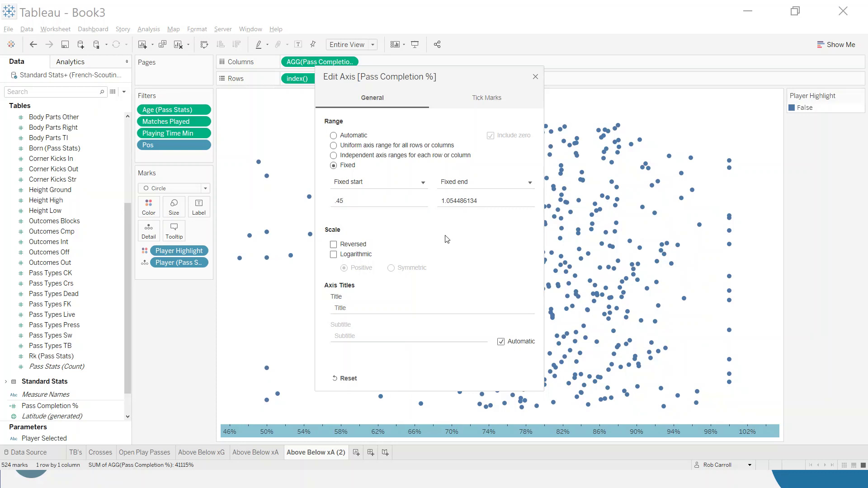
pyautogui.click(534, 76)
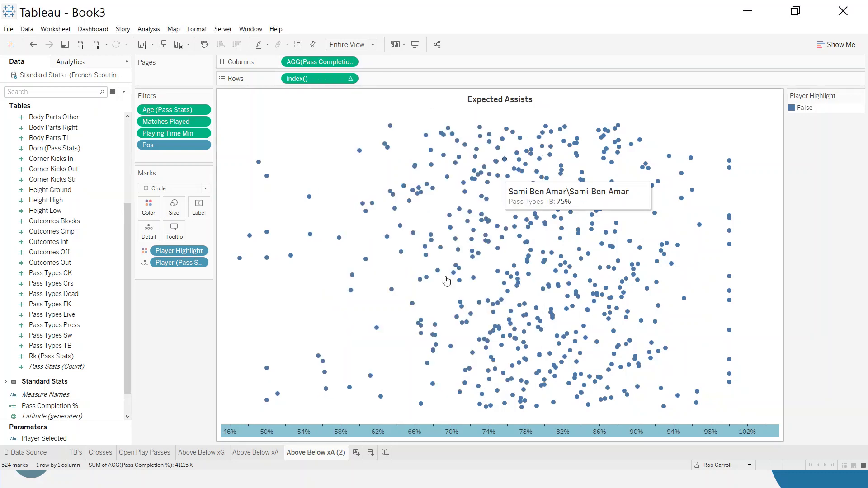
# Make the horizontal axis text light grey.
pyautogui.rightClick(338, 433)
pyautogui.click(357, 395)
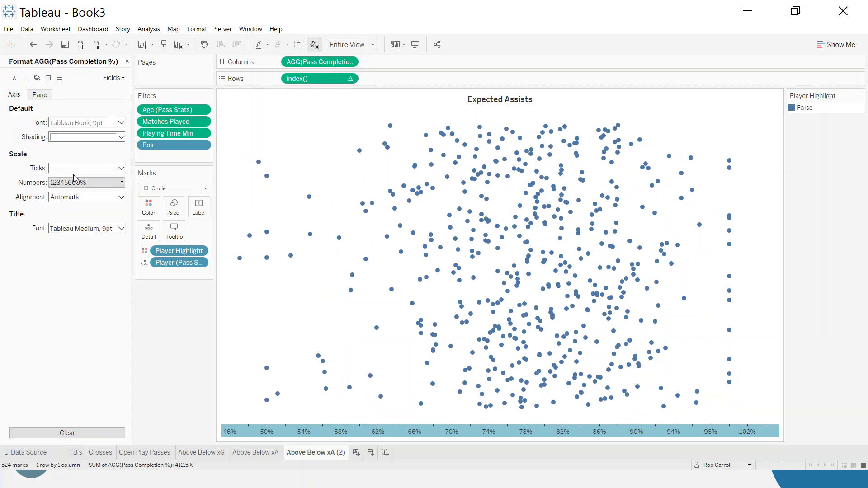
pyautogui.click(72, 128)
pyautogui.click(61, 201)
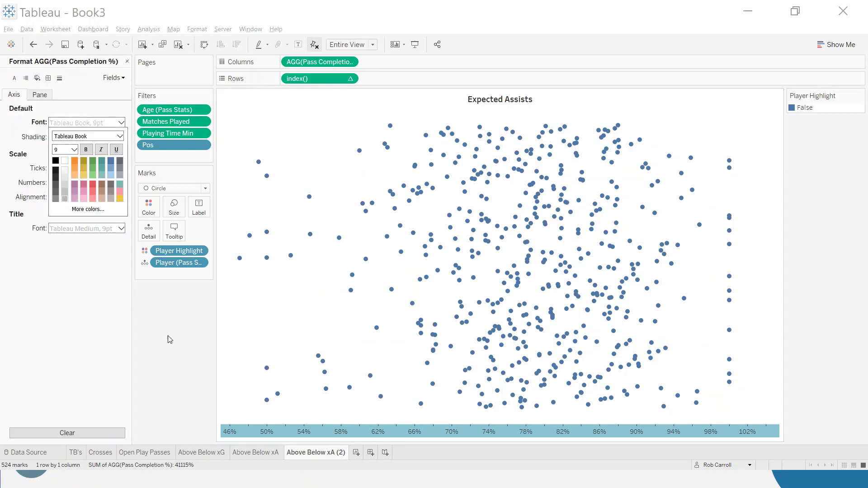
pyautogui.click(171, 342)
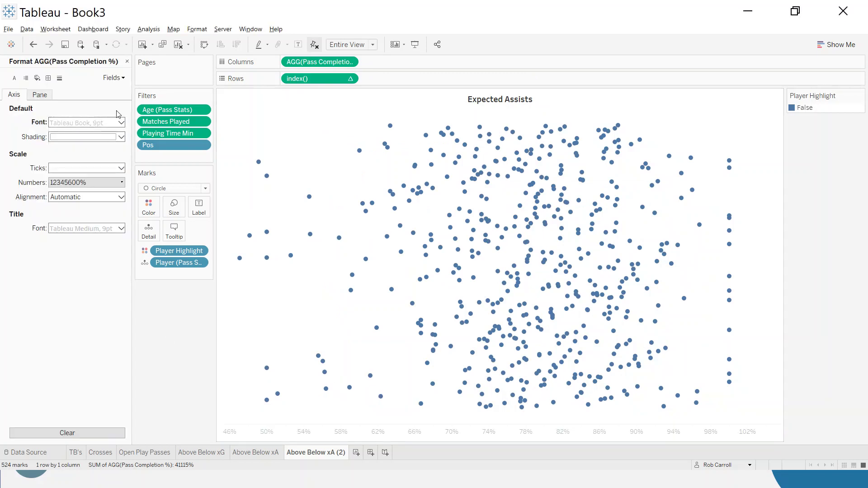
pyautogui.click(127, 62)
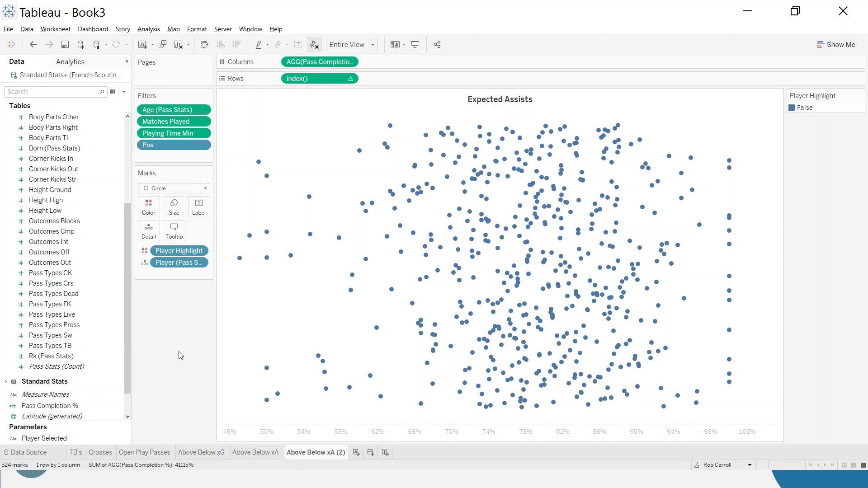
# Retitle the chart from 'Expected Assists' to 'Pass Completion %'.
pyautogui.doubleClick(519, 102)
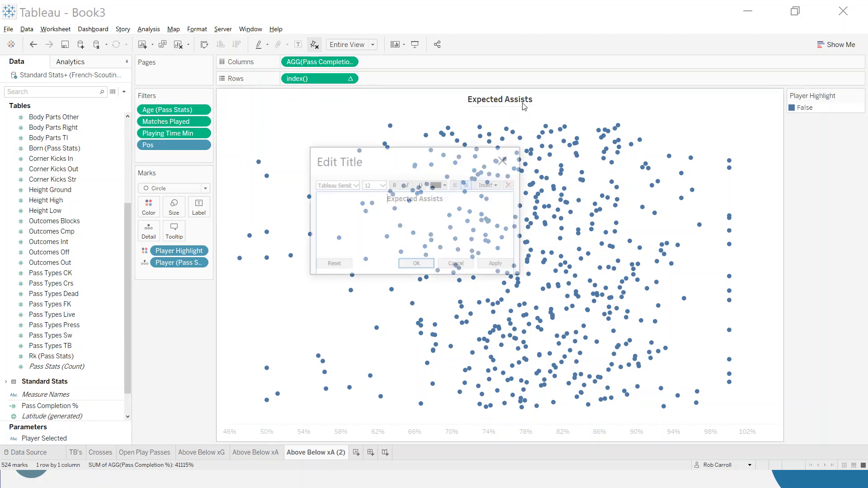
pyautogui.tripleClick(372, 193)
pyautogui.write('P')
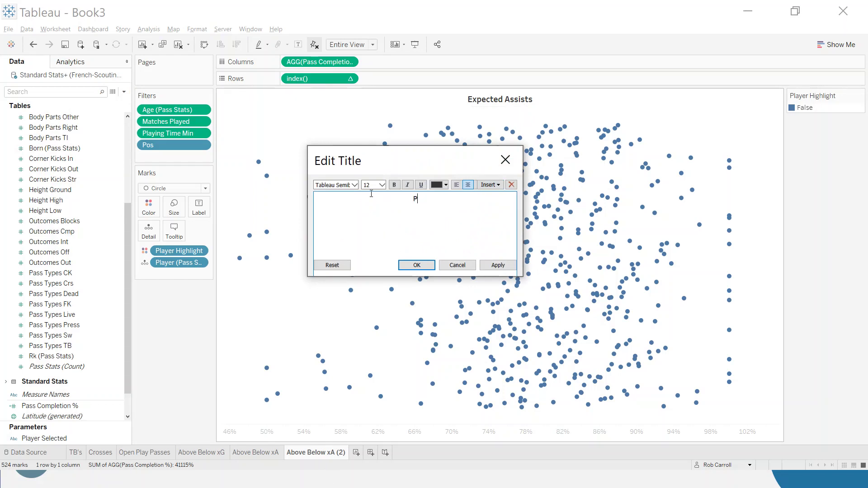
pyautogui.write('ass Completion %')
pyautogui.click(417, 266)
# Rename the sheet Pass % and create a new blank dashboard.
pyautogui.doubleClick(322, 453)
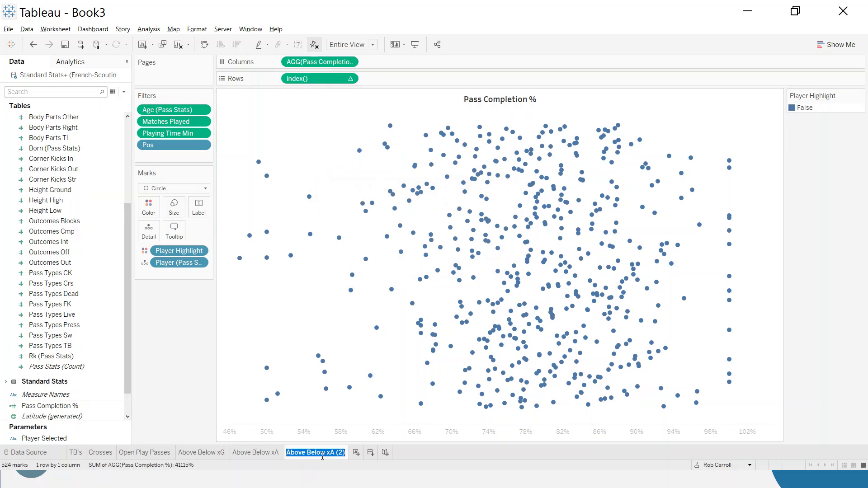
pyautogui.write('Pass %')
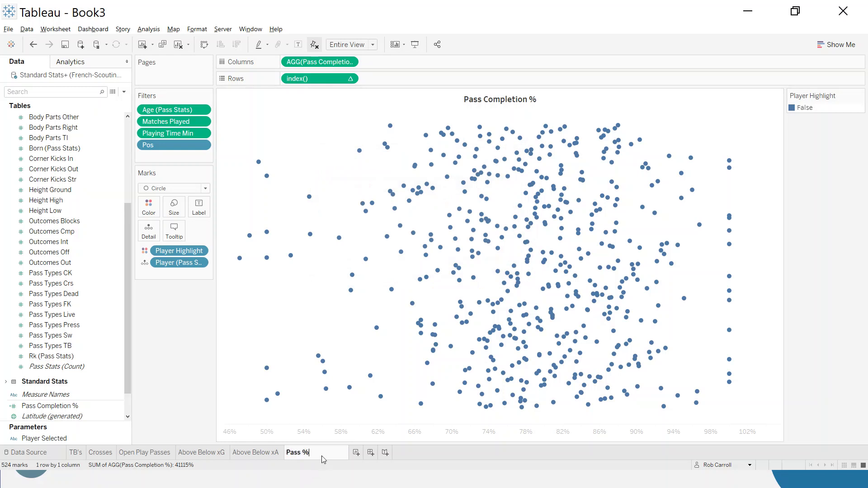
pyautogui.press('Return')
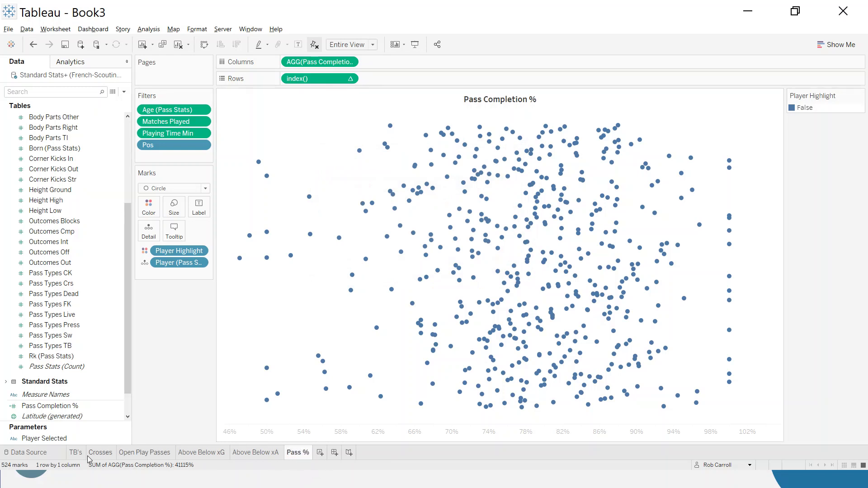
pyautogui.moveTo(80, 454)
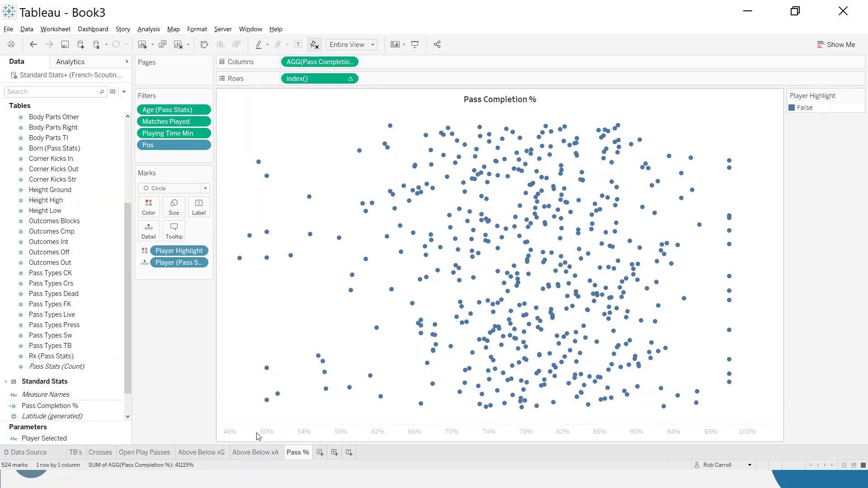
pyautogui.click(335, 453)
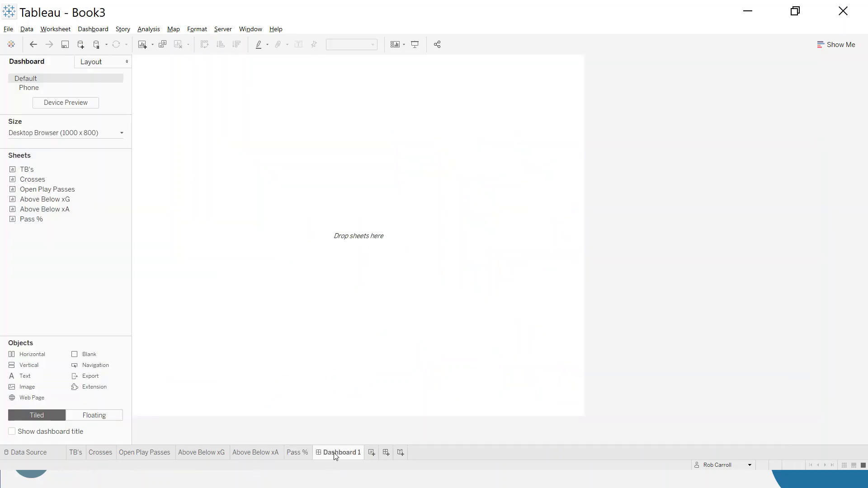
# Create Dashboard 1 and turn on its dashboard title at the top.
pyautogui.click(12, 433)
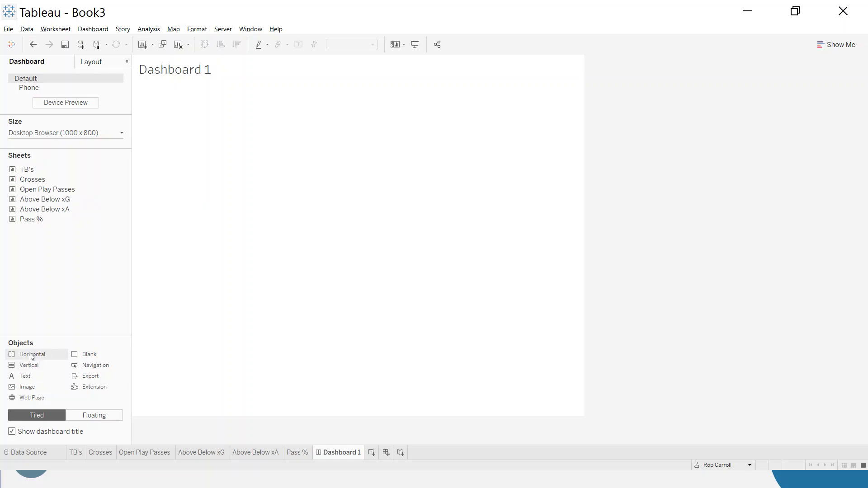
# Add a horizontal container filling the dashboard, holding a 'dfff' placeholder text object.
pyautogui.moveTo(84, 335); pyautogui.dragTo(337, 244)
pyautogui.moveTo(313, 276); pyautogui.dragTo(347, 252)
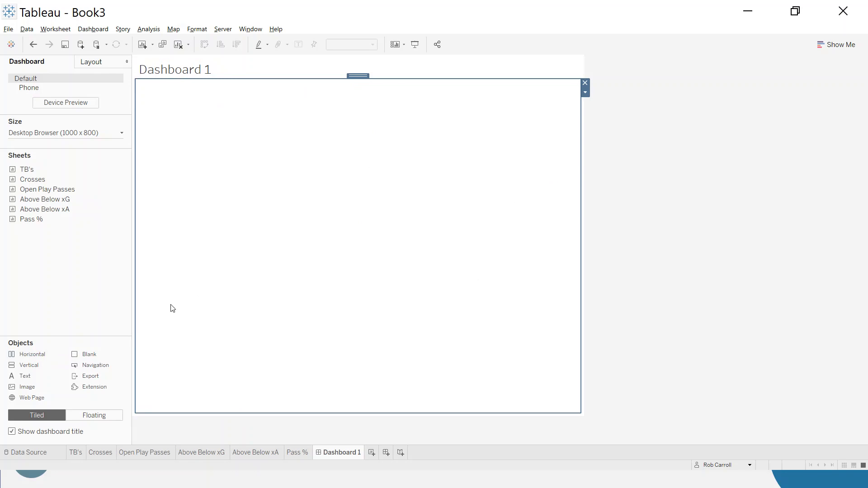
pyautogui.moveTo(26, 376); pyautogui.dragTo(342, 301)
pyautogui.write('dfff')
pyautogui.click(498, 299)
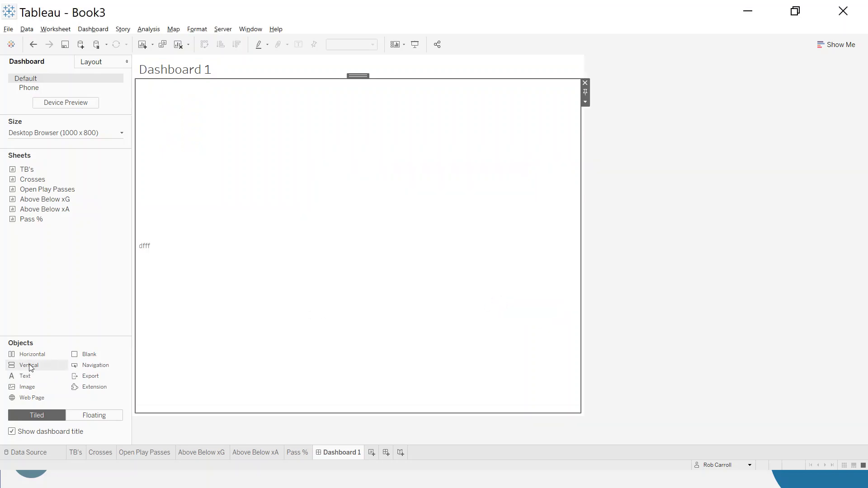
# Drop a vertical container at the dashboard's left edge.
pyautogui.moveTo(31, 368); pyautogui.dragTo(217, 314)
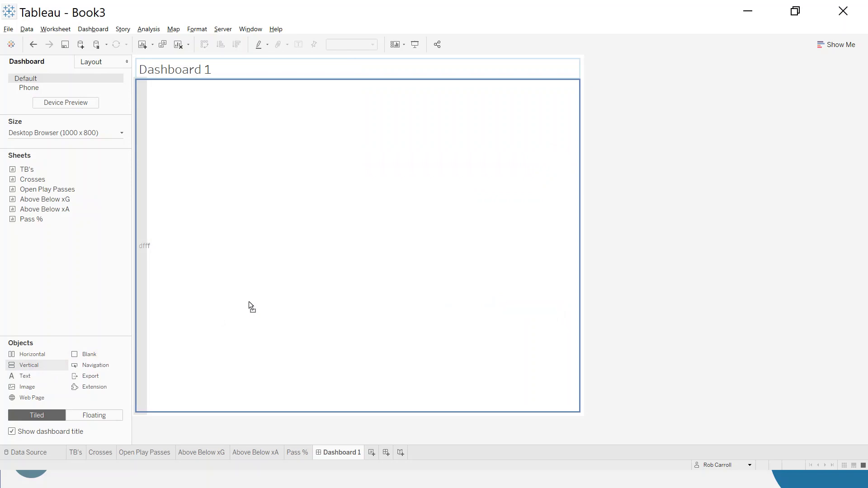
pyautogui.moveTo(224, 164); pyautogui.dragTo(141, 83)
pyautogui.moveTo(328, 269); pyautogui.dragTo(425, 257)
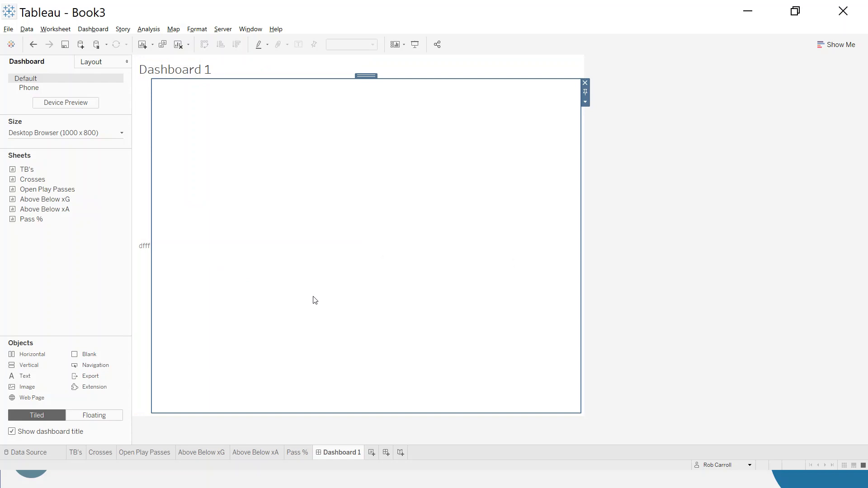
pyautogui.moveTo(28, 366); pyautogui.dragTo(154, 265)
# Remove the narrow 'dfff' placeholder text pane.
pyautogui.click(454, 222)
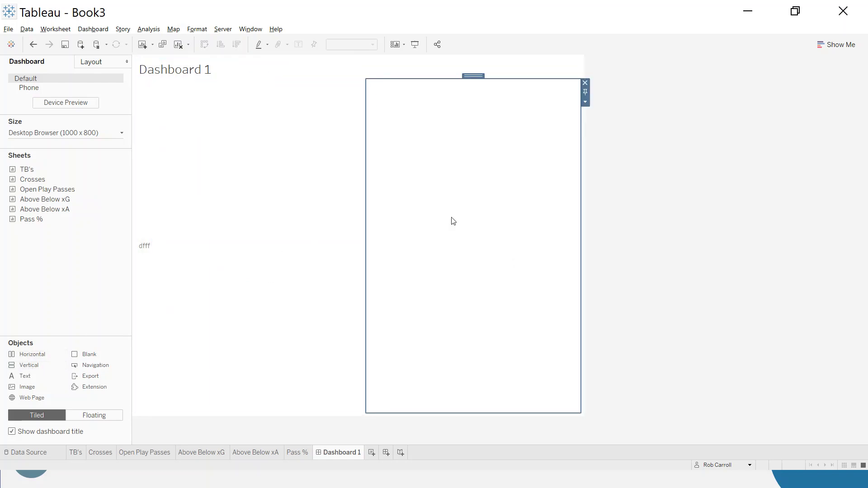
pyautogui.click(327, 216)
pyautogui.click(432, 211)
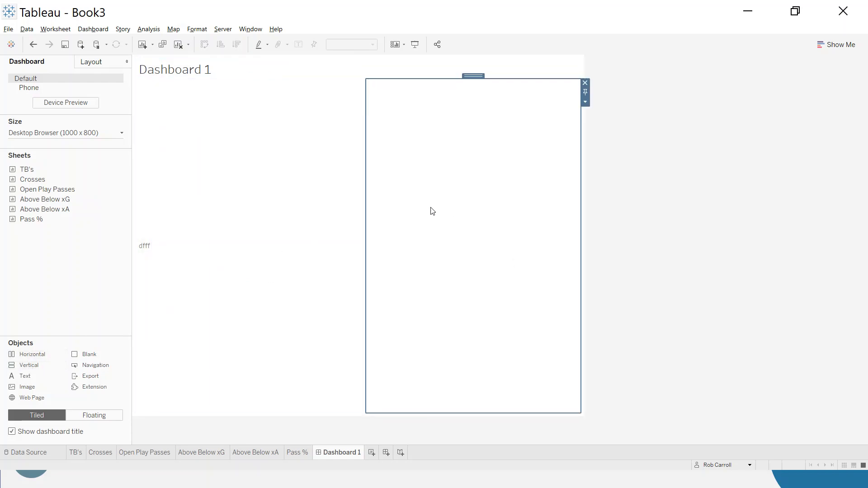
pyautogui.click(347, 207)
pyautogui.click(145, 147)
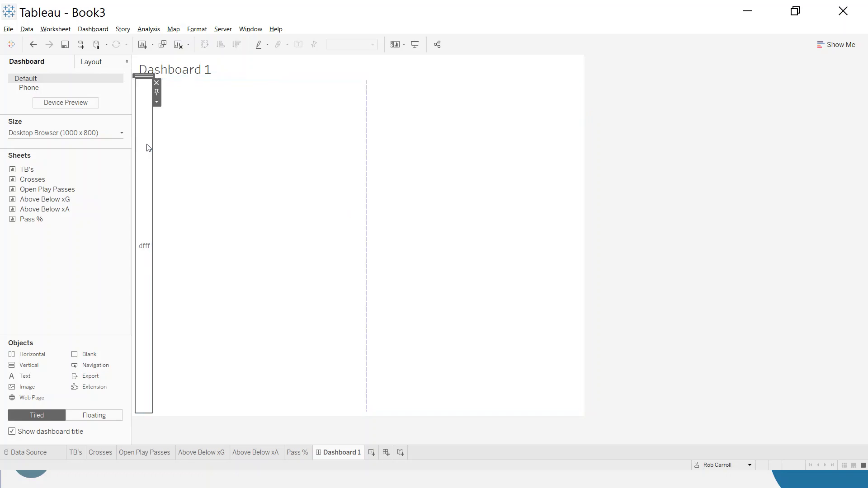
pyautogui.click(157, 82)
# Drag the tile divider left so the right pane takes most of the width.
pyautogui.click(438, 211)
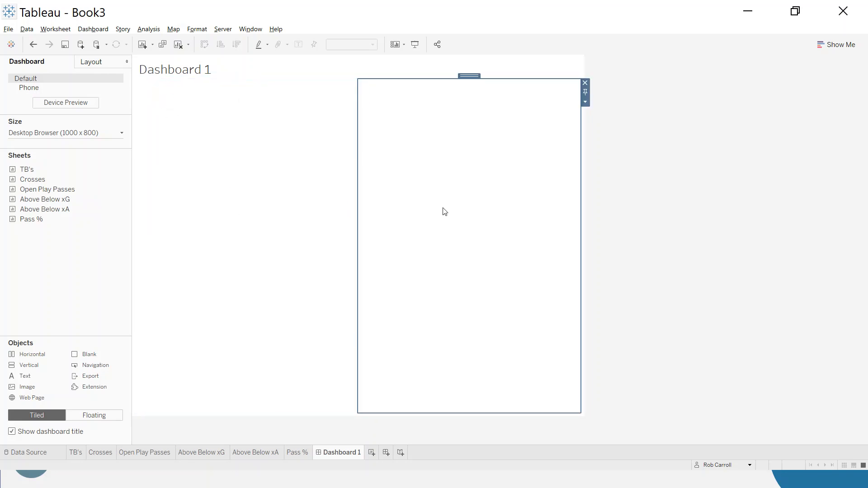
pyautogui.click(327, 208)
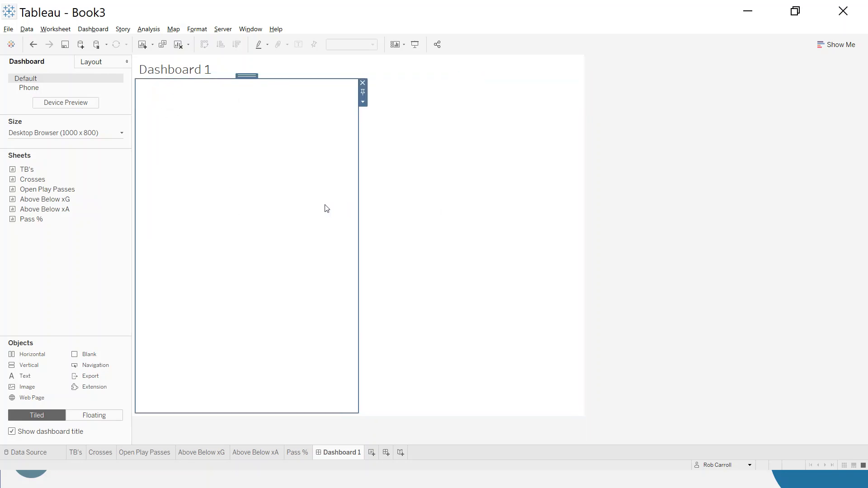
pyautogui.click(402, 224)
pyautogui.click(229, 156)
pyautogui.click(579, 241)
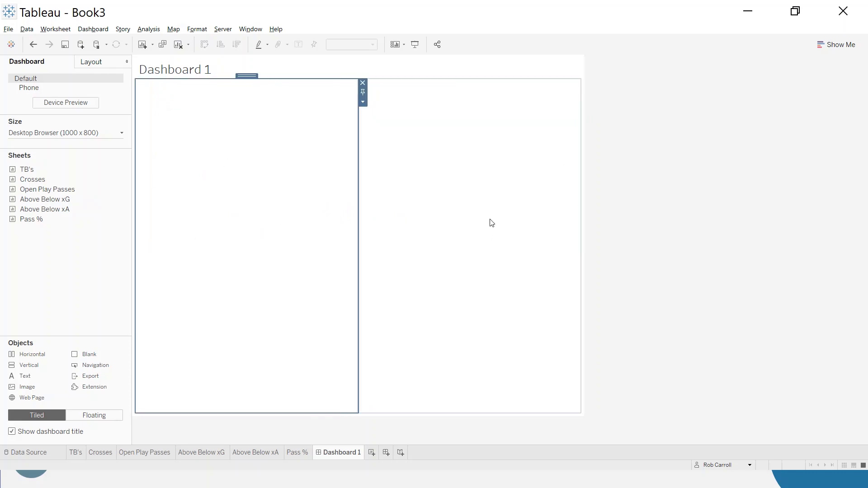
pyautogui.moveTo(358, 247); pyautogui.dragTo(255, 240)
pyautogui.click(502, 157)
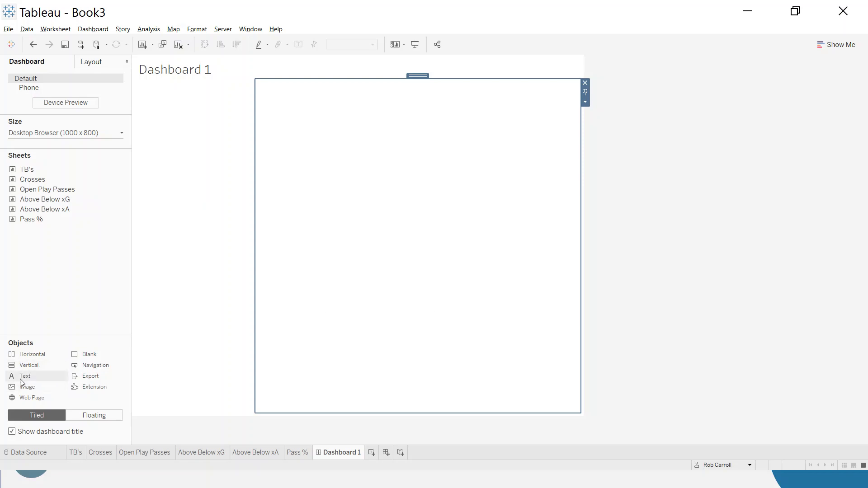
# Drop a text object with placeholder 'f' into the right area.
pyautogui.moveTo(20, 378); pyautogui.dragTo(329, 311)
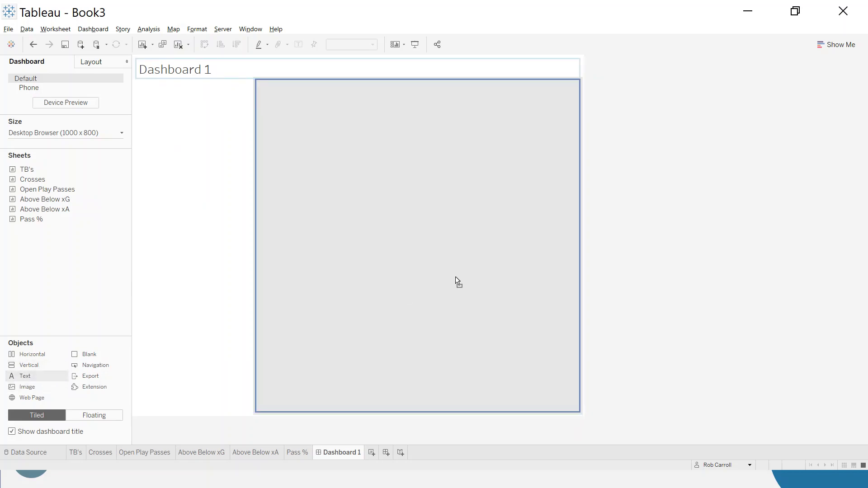
pyautogui.moveTo(456, 277); pyautogui.dragTo(455, 277)
pyautogui.write('fff')
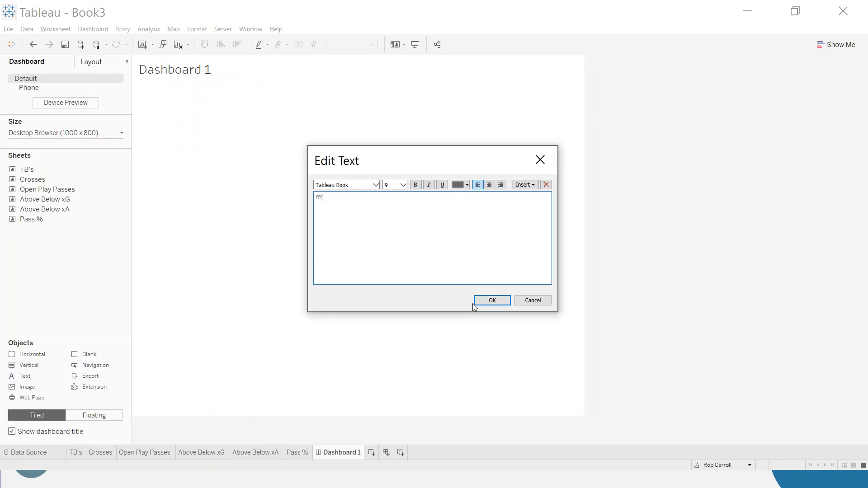
pyautogui.click(475, 302)
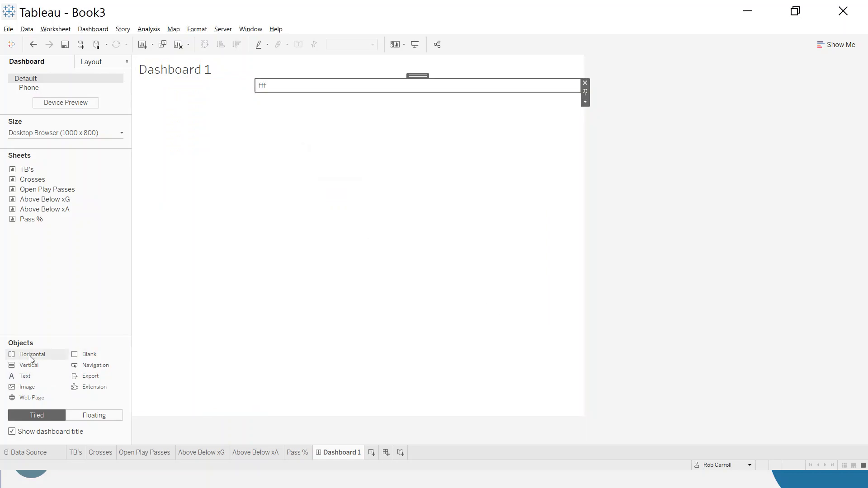
# Stack three horizontal rows below the placeholder text.
pyautogui.moveTo(30, 356); pyautogui.dragTo(389, 113)
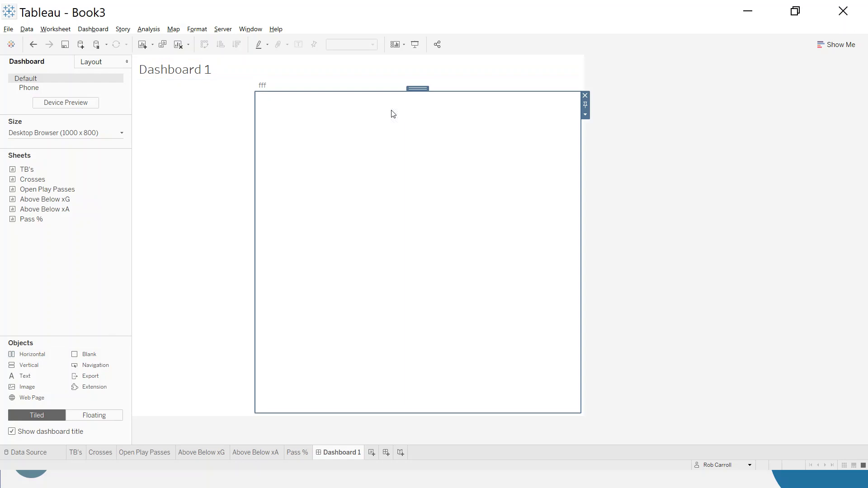
pyautogui.moveTo(58, 354); pyautogui.dragTo(399, 94)
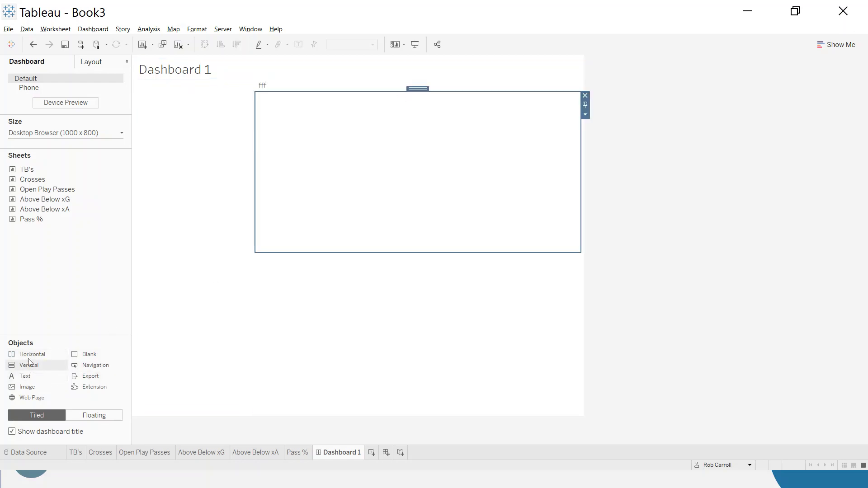
pyautogui.moveTo(28, 359); pyautogui.dragTo(371, 253)
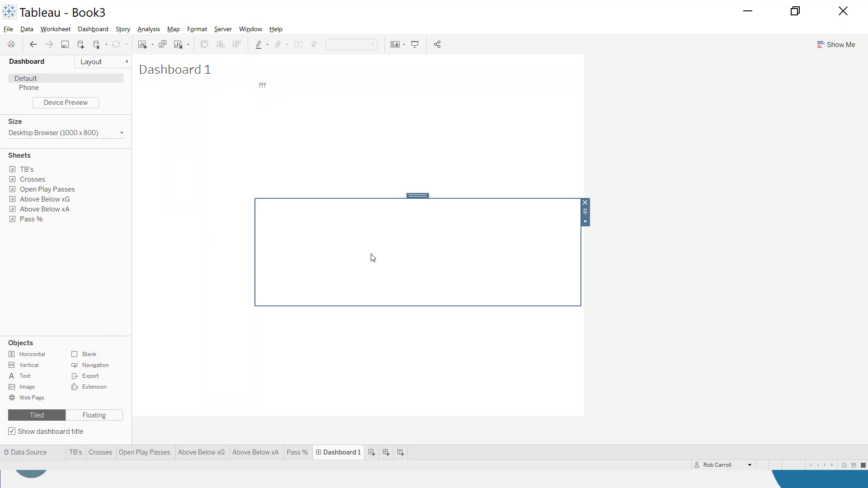
pyautogui.click(376, 271)
pyautogui.click(369, 172)
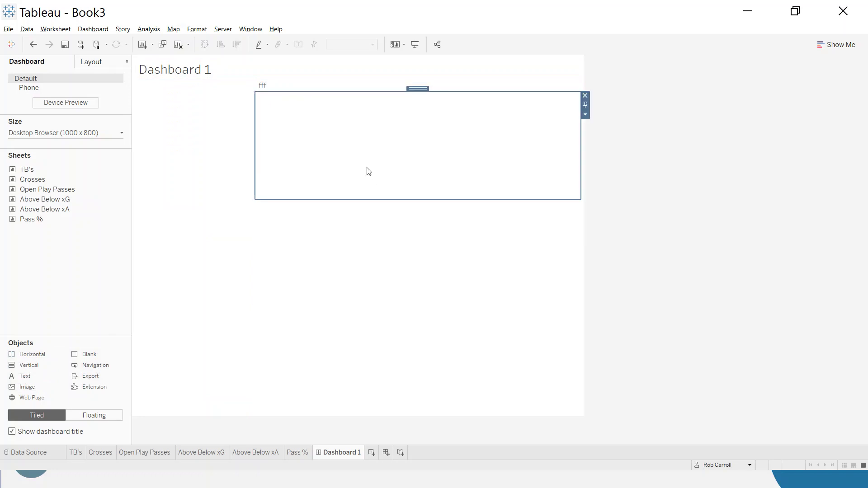
pyautogui.click(387, 252)
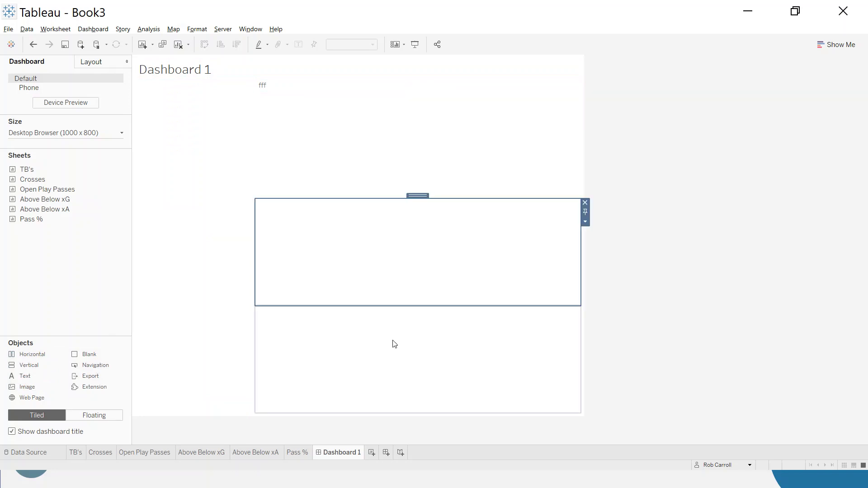
pyautogui.click(393, 343)
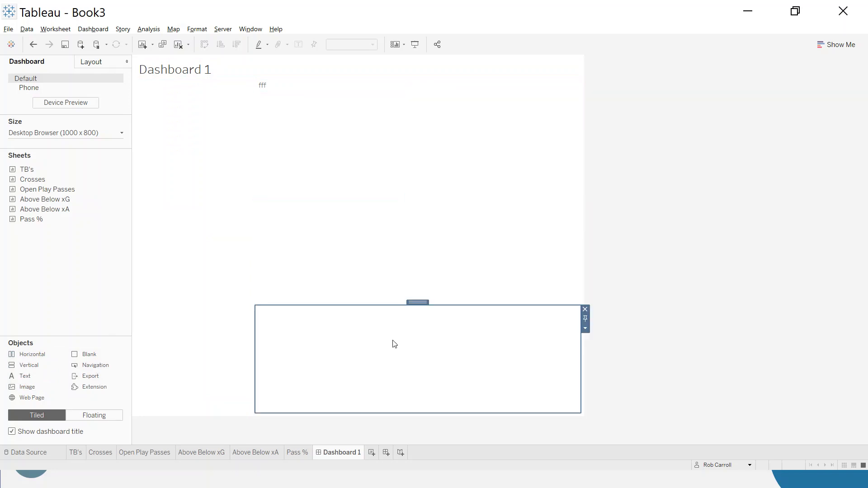
# Distribute the rows' container contents evenly so each row has equal height.
pyautogui.doubleClick(417, 302)
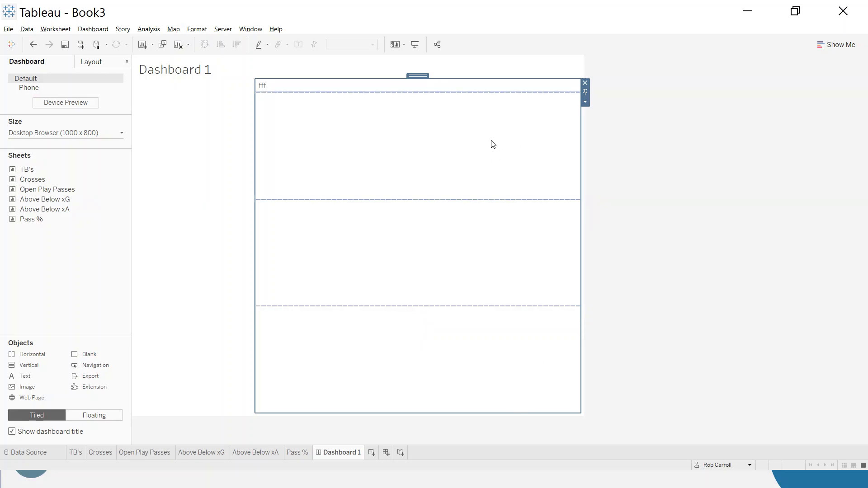
pyautogui.click(585, 102)
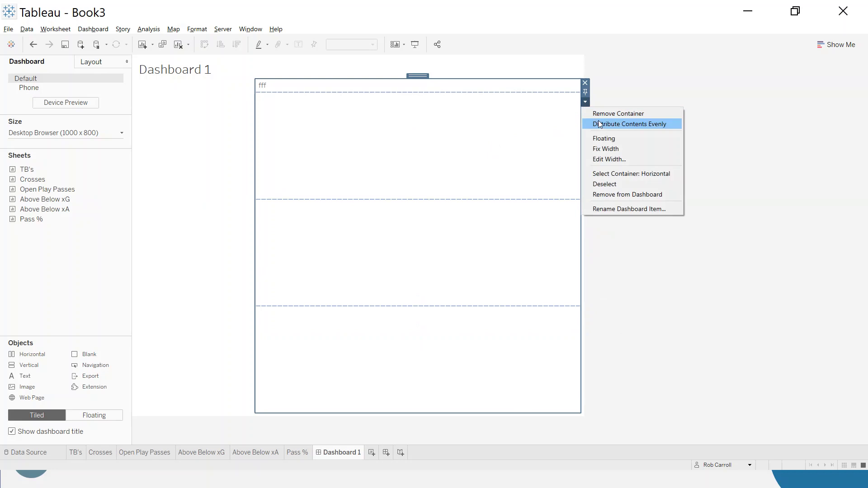
pyautogui.click(601, 123)
pyautogui.click(425, 122)
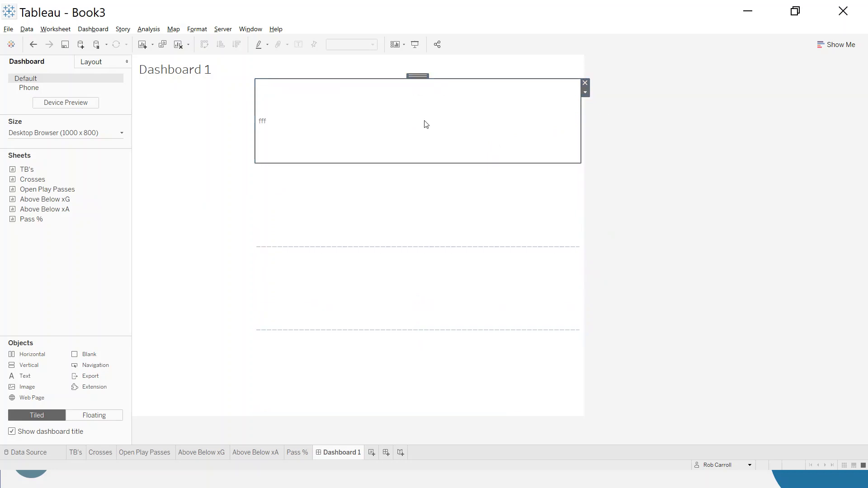
pyautogui.click(415, 209)
pyautogui.click(412, 286)
pyautogui.click(413, 349)
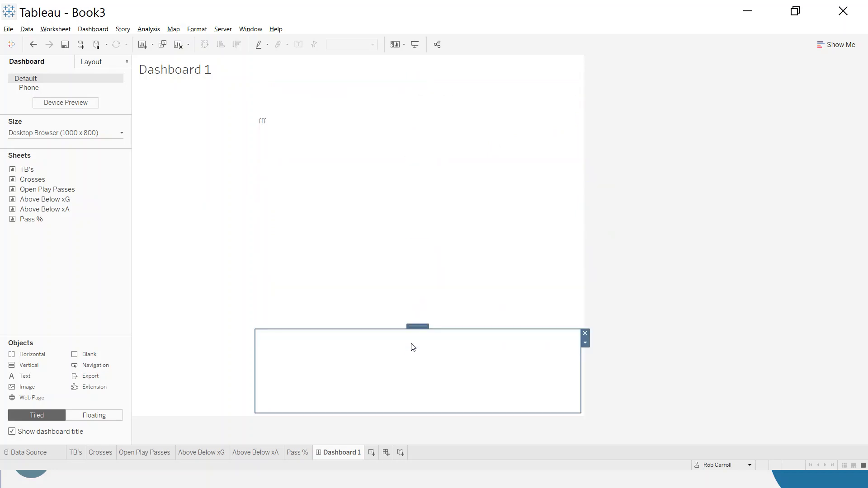
pyautogui.click(407, 300)
# Remove the 'f' placeholder text object from the dashboard.
pyautogui.click(357, 142)
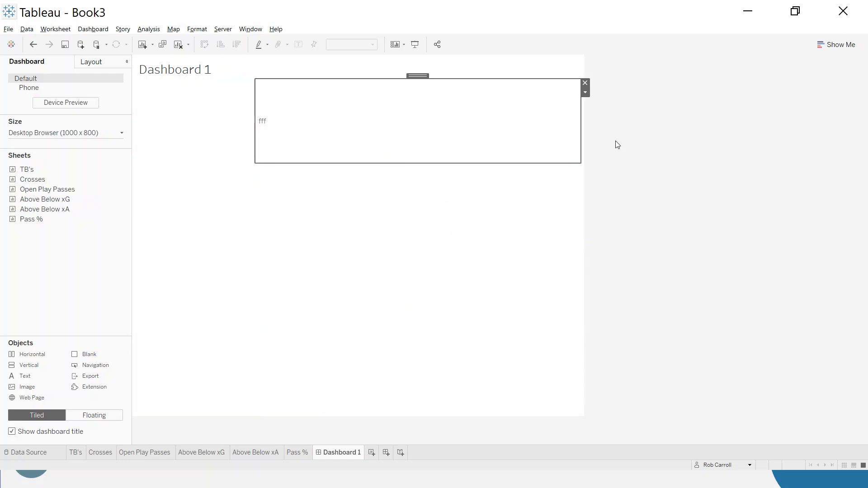
pyautogui.click(586, 92)
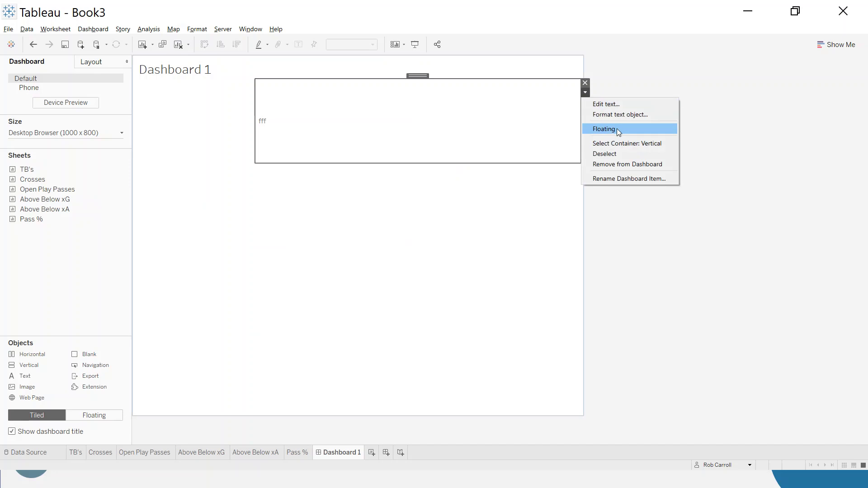
pyautogui.click(617, 130)
pyautogui.click(584, 83)
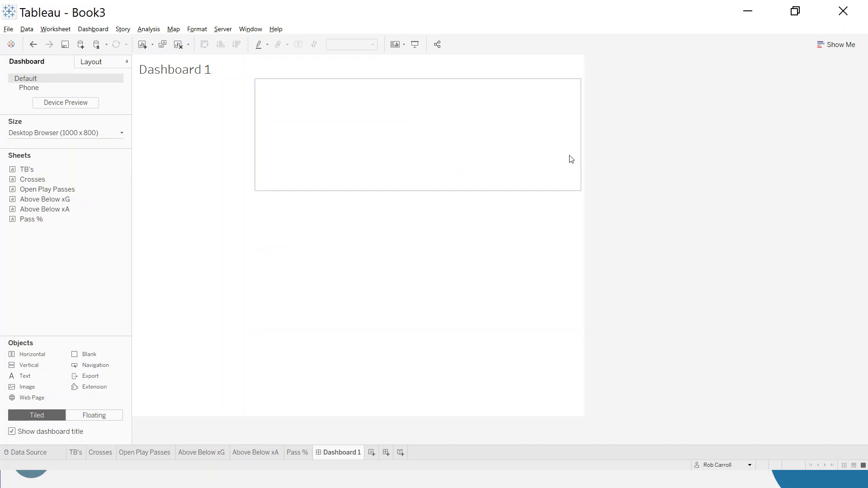
# Place the TB's Through Balls chart in the top row.
pyautogui.click(428, 135)
pyautogui.click(440, 229)
pyautogui.click(433, 340)
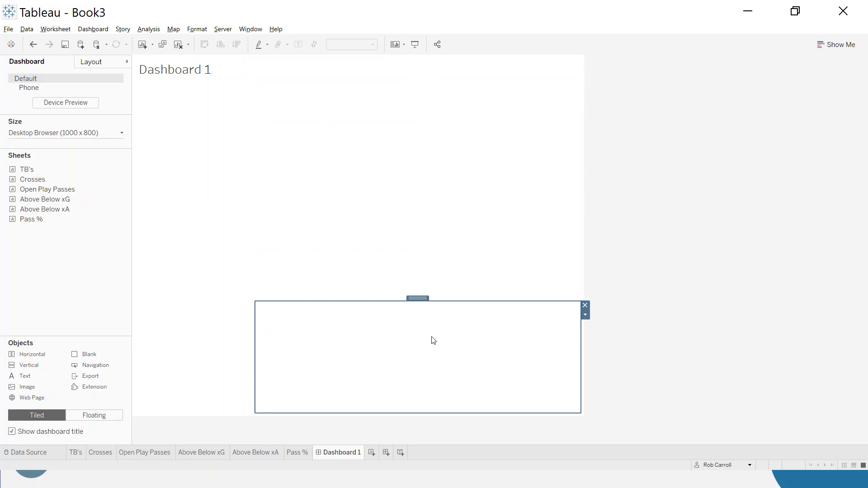
pyautogui.click(387, 244)
pyautogui.click(416, 147)
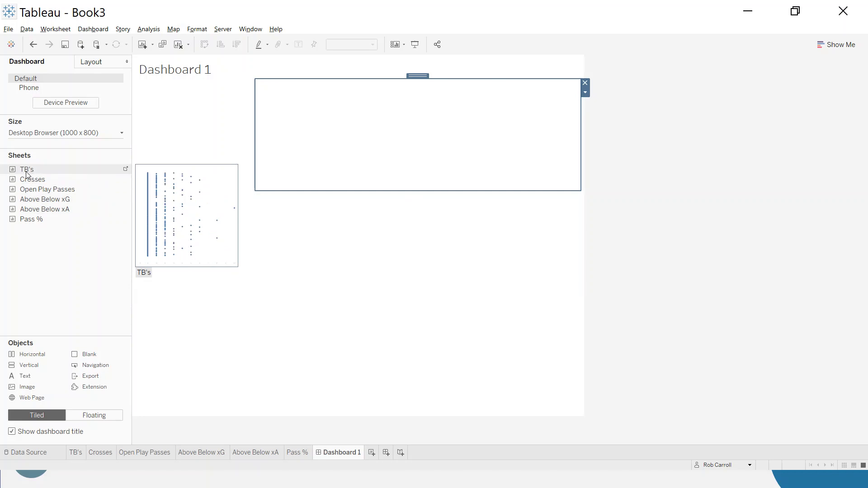
pyautogui.moveTo(25, 172); pyautogui.dragTo(367, 129)
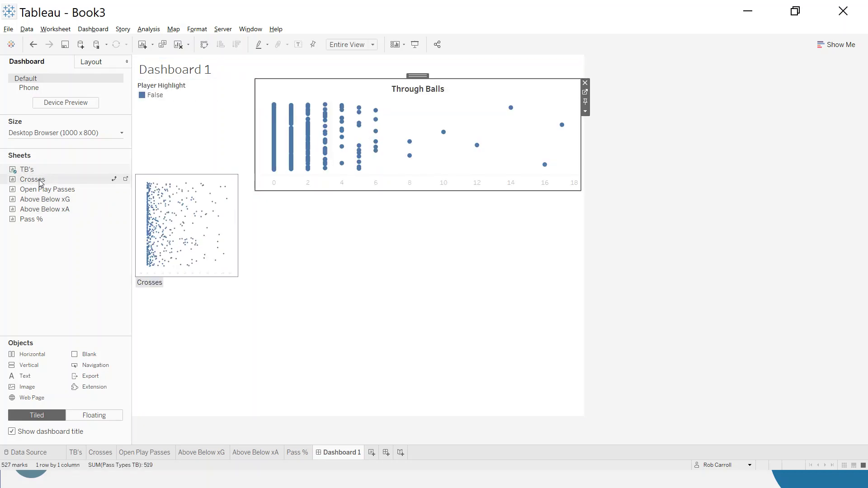
# Put Crosses beside Through Balls and distribute the top row evenly.
pyautogui.moveTo(39, 181); pyautogui.dragTo(504, 146)
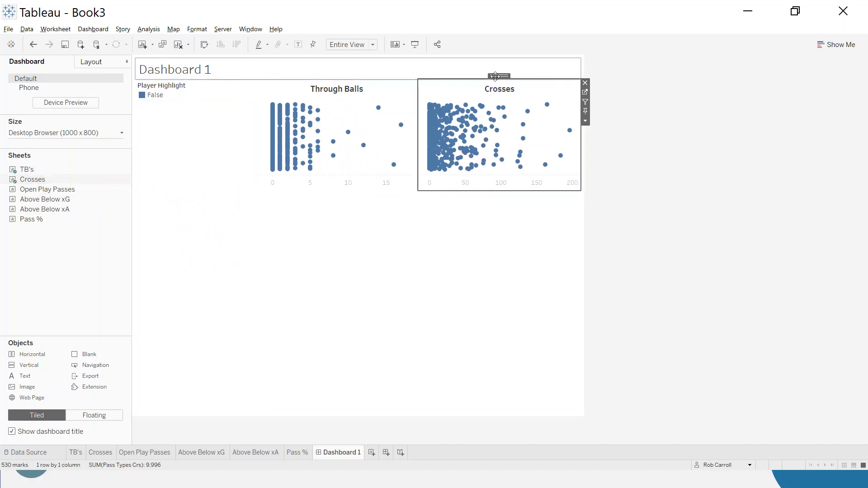
pyautogui.moveTo(500, 133)
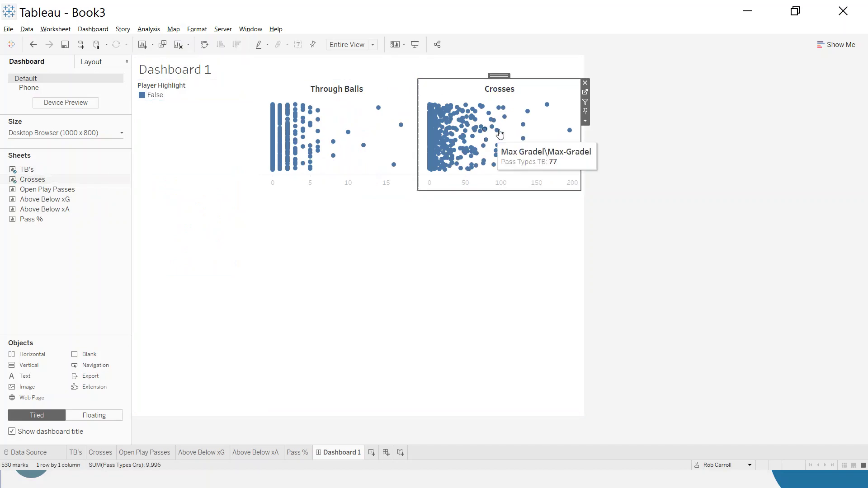
pyautogui.doubleClick(502, 76)
pyautogui.click(584, 92)
pyautogui.click(616, 117)
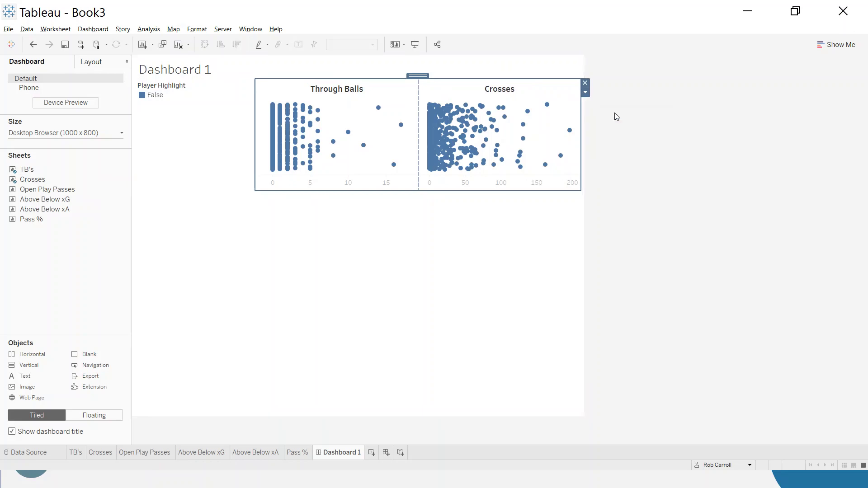
# Fill the second row with the Above/Below xG and xA charts at equal widths.
pyautogui.moveTo(461, 171)
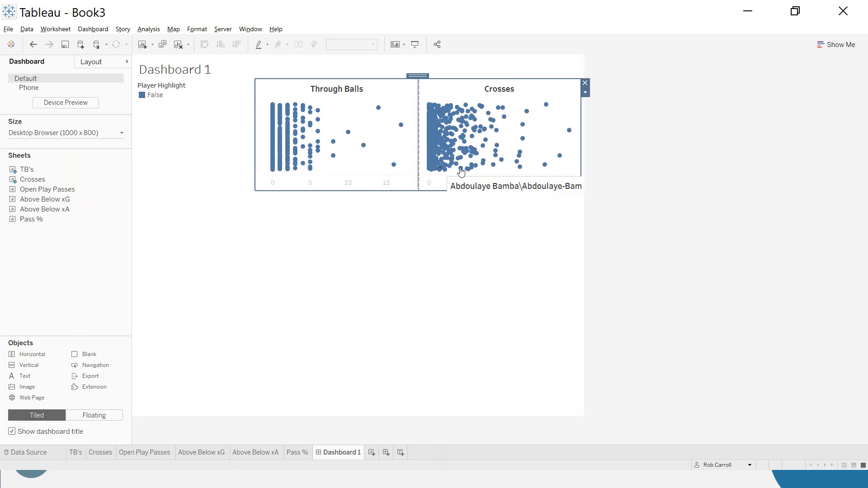
pyautogui.moveTo(47, 189); pyautogui.dragTo(141, 231)
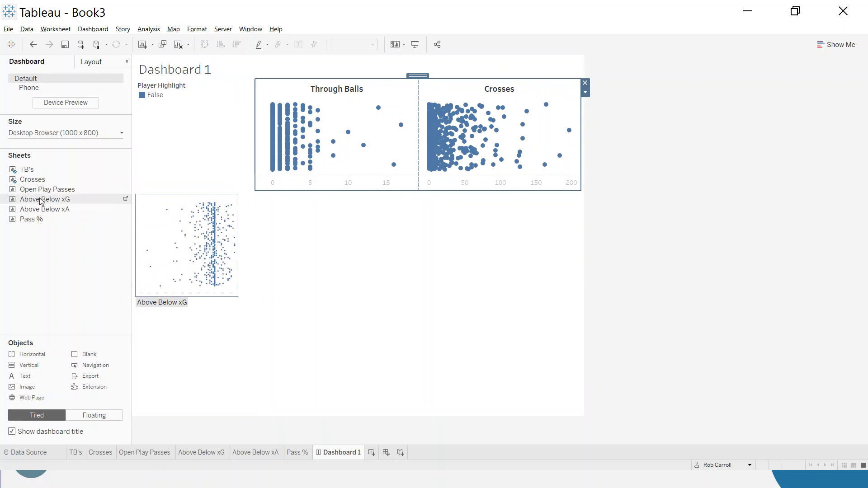
pyautogui.moveTo(41, 201); pyautogui.dragTo(499, 239)
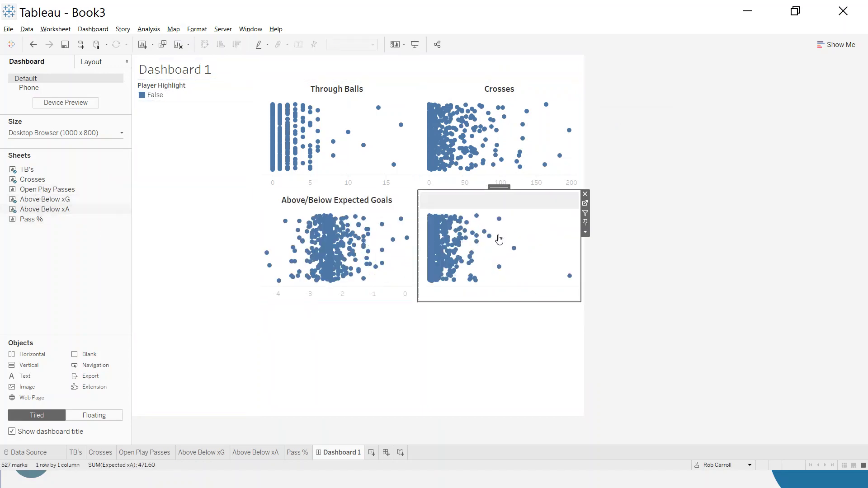
pyautogui.doubleClick(498, 187)
pyautogui.click(585, 203)
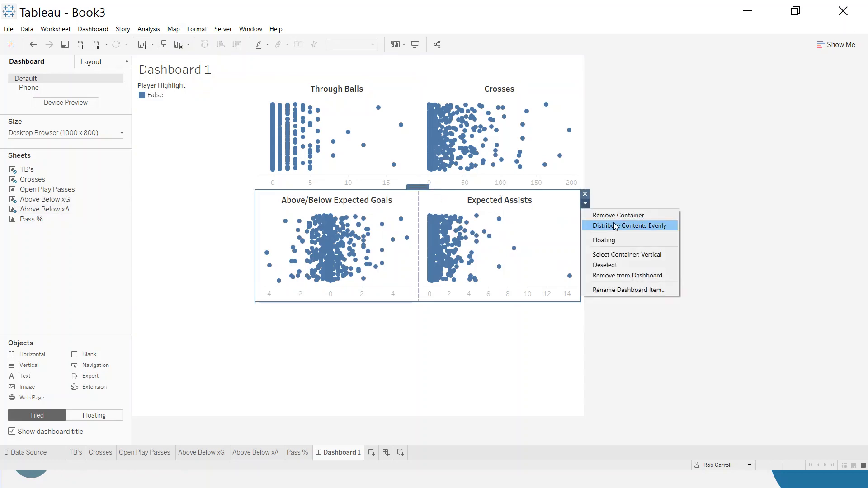
pyautogui.click(616, 226)
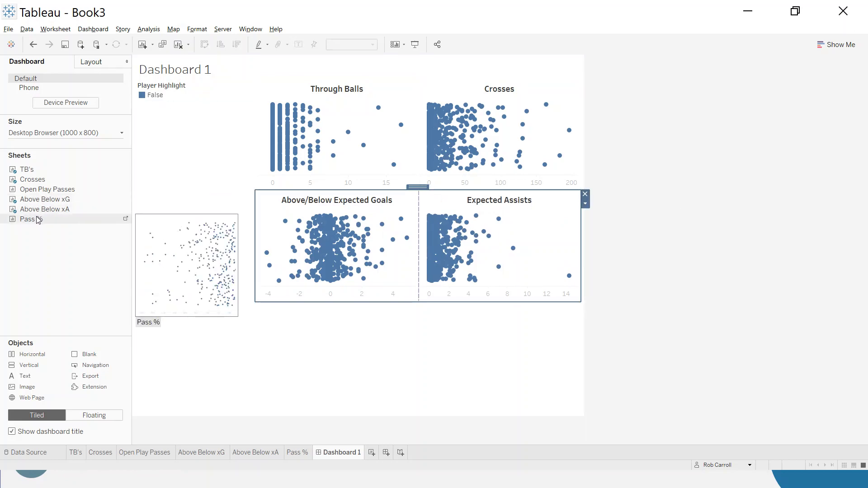
# Place Open Play Passes and Pass Completion % in the bottom row at equal widths.
pyautogui.moveTo(40, 194); pyautogui.dragTo(310, 340)
pyautogui.moveTo(36, 222); pyautogui.dragTo(542, 344)
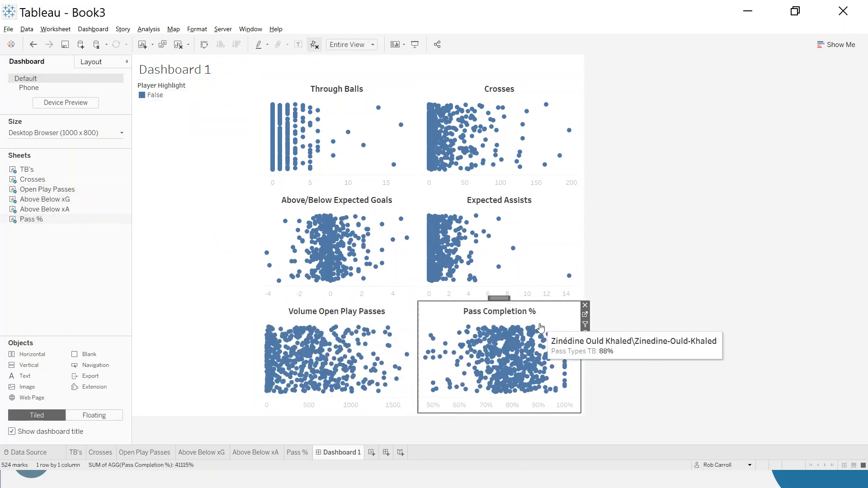
pyautogui.doubleClick(496, 299)
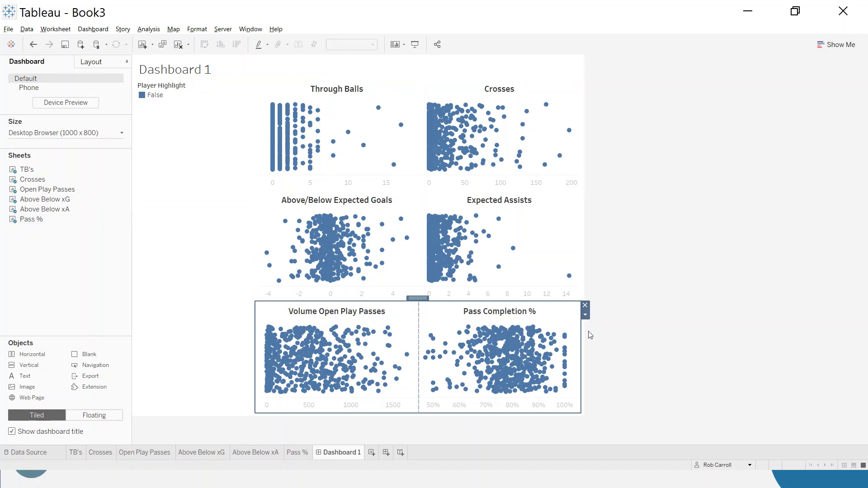
pyautogui.click(585, 315)
pyautogui.click(620, 340)
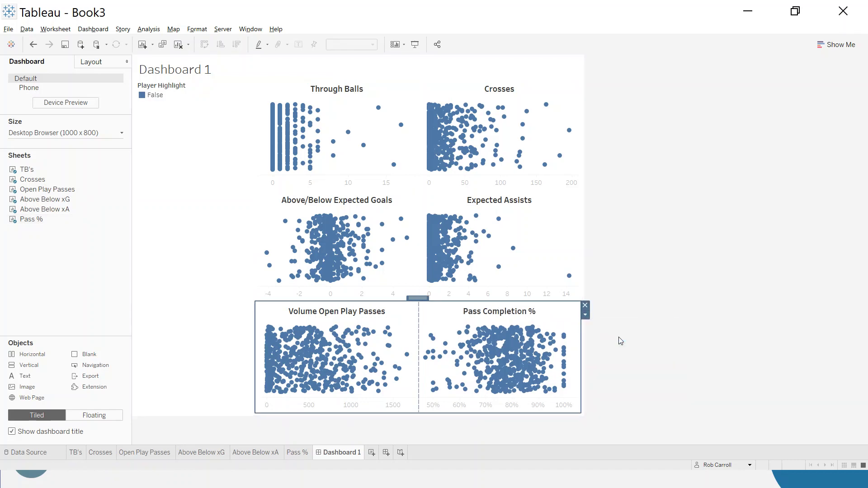
pyautogui.click(643, 296)
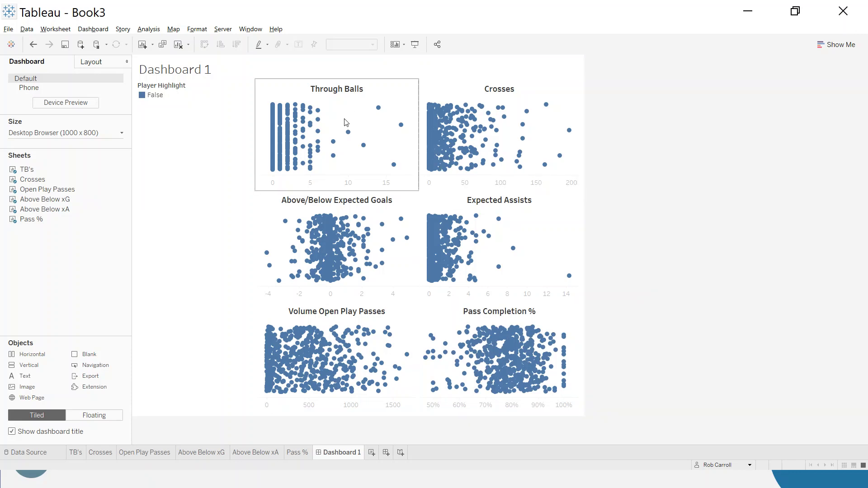
# Give the legend column a light-grey background.
pyautogui.click(194, 180)
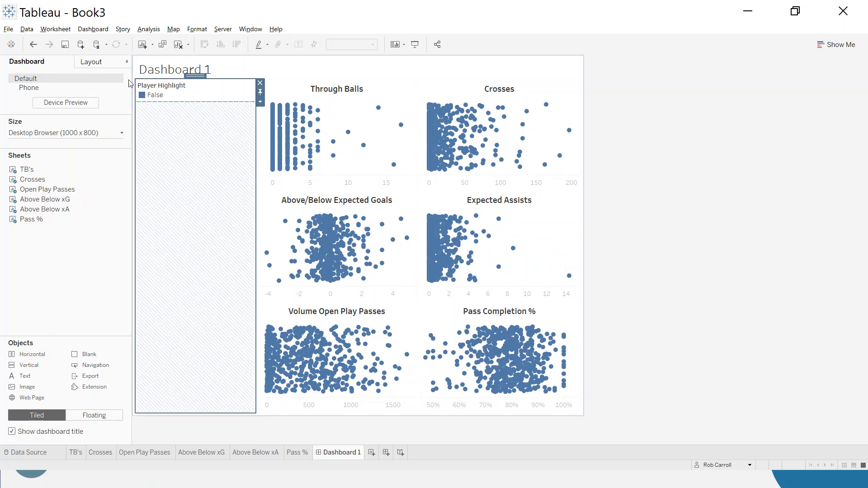
pyautogui.click(91, 66)
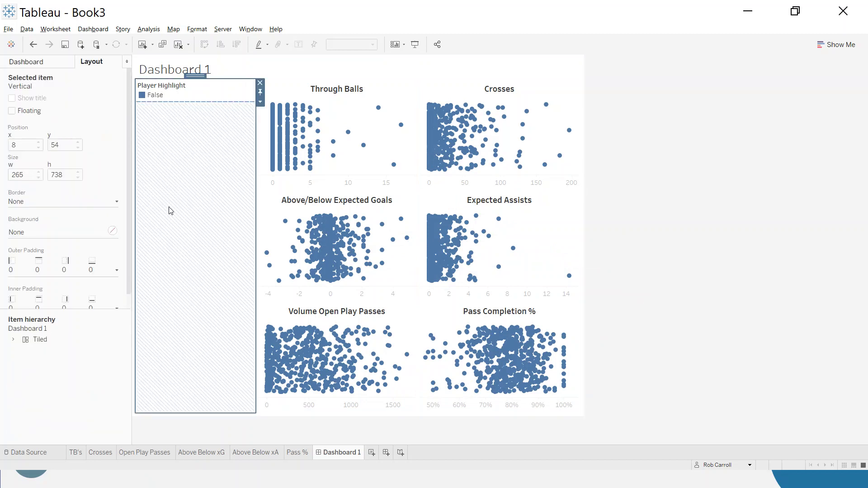
pyautogui.click(53, 232)
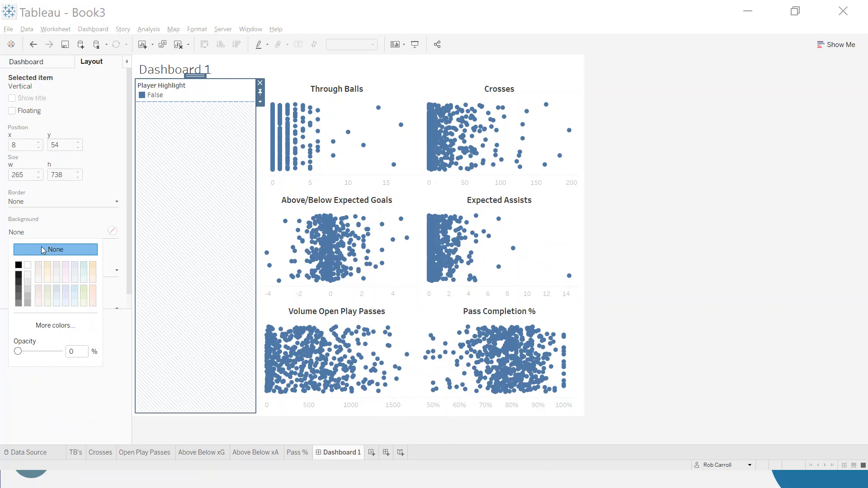
pyautogui.click(28, 283)
pyautogui.click(689, 240)
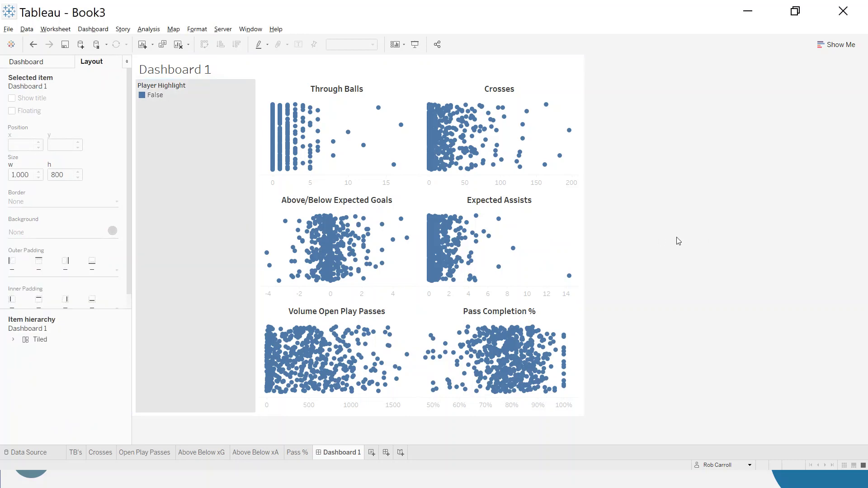
# Set the legend column's outer padding to 15.
pyautogui.click(256, 171)
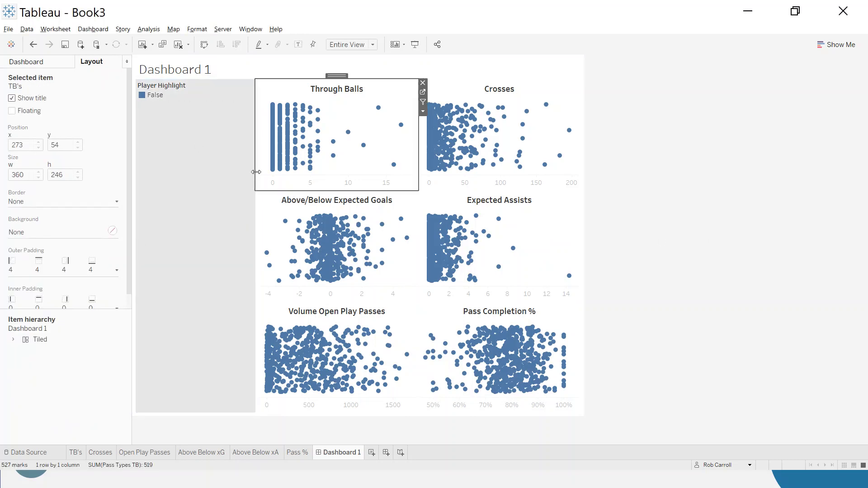
pyautogui.click(197, 181)
pyautogui.click(117, 270)
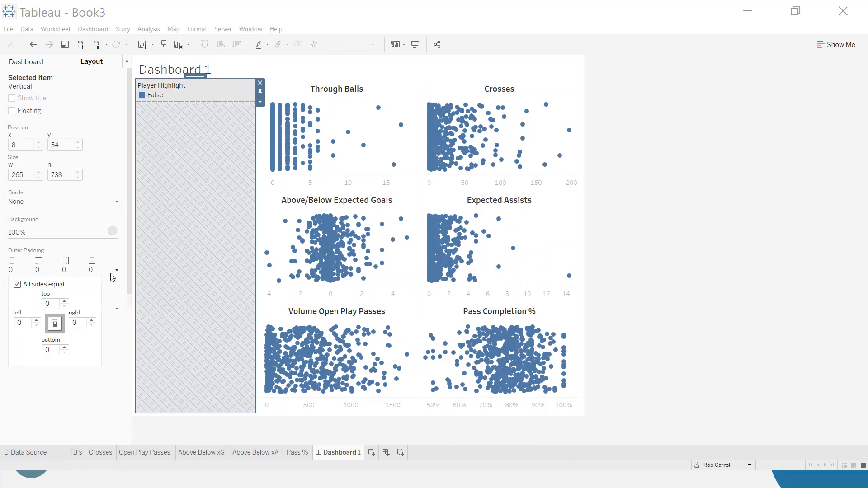
pyautogui.click(47, 303)
pyautogui.write('15')
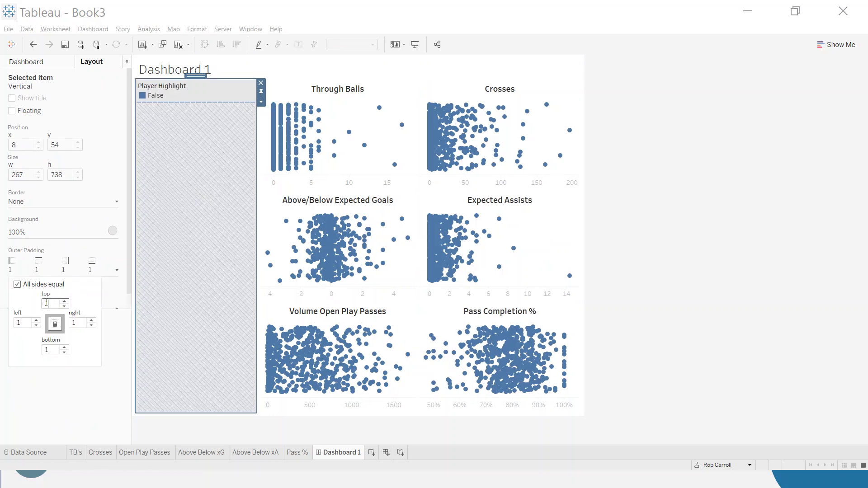
pyautogui.click(624, 279)
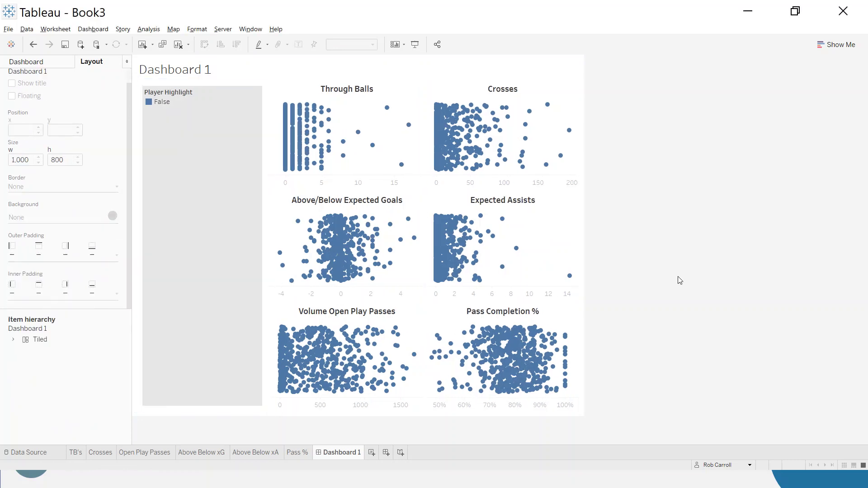
# Set outer padding of 15 on the Through Balls and Crosses charts.
pyautogui.click(381, 97)
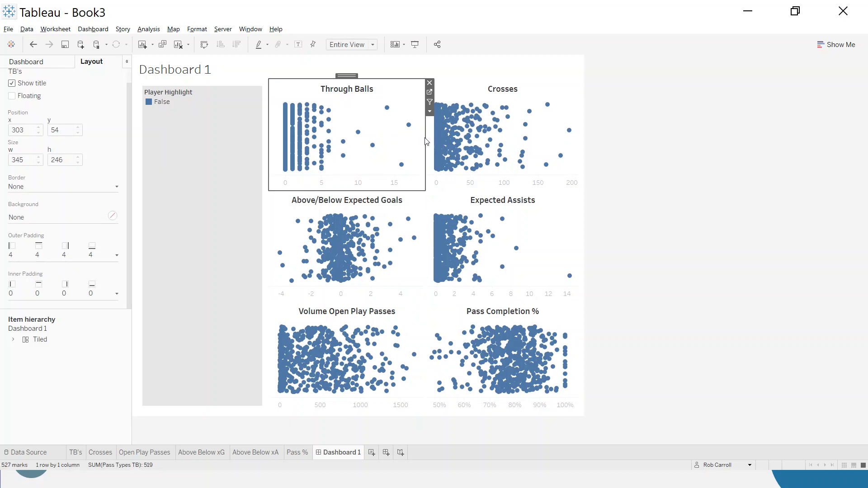
pyautogui.click(116, 256)
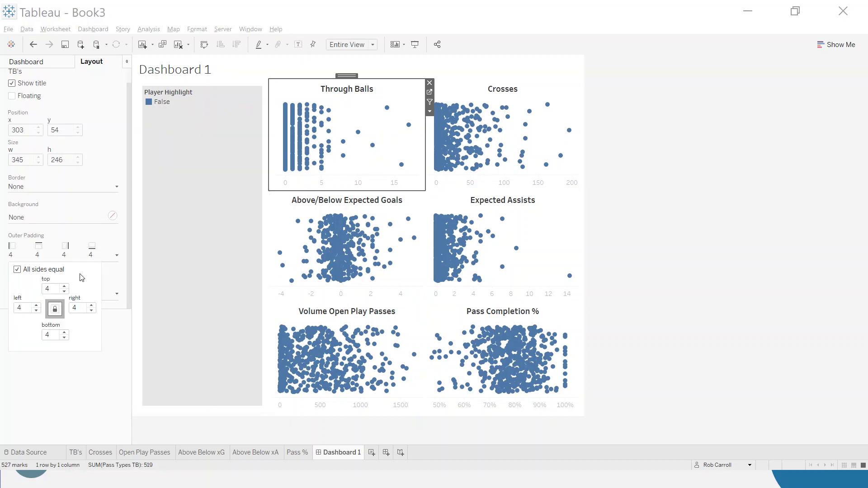
pyautogui.write('15')
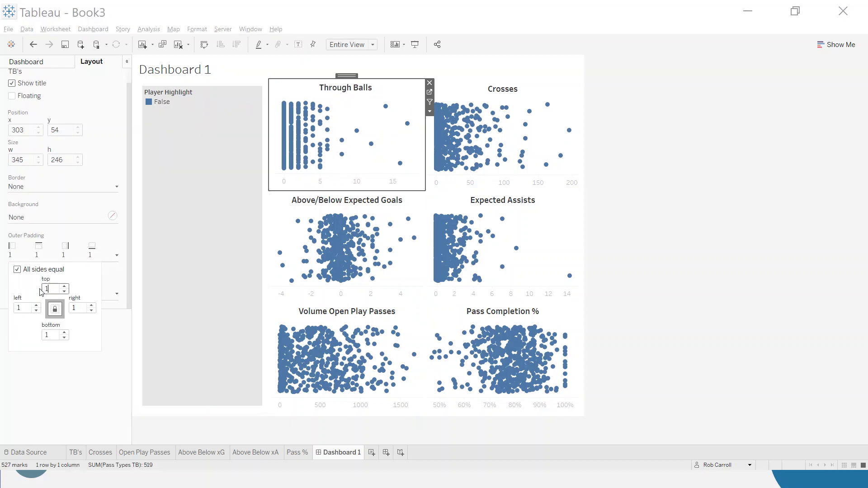
pyautogui.click(140, 310)
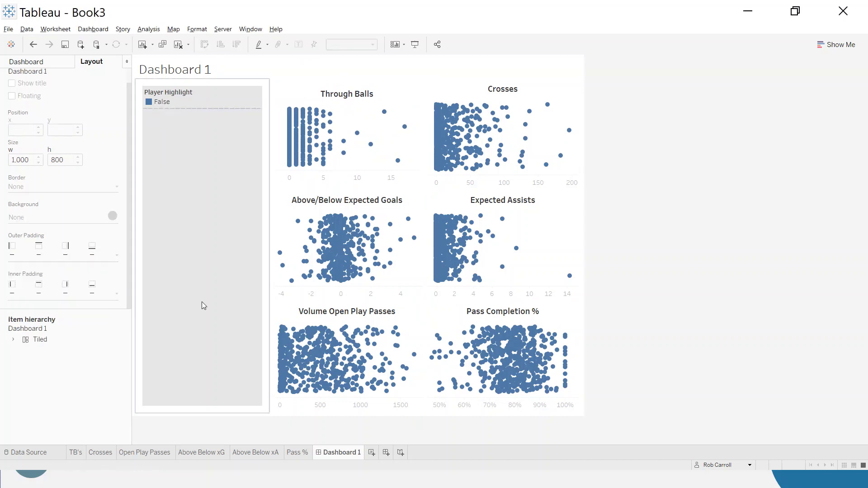
pyautogui.click(491, 97)
pyautogui.click(116, 255)
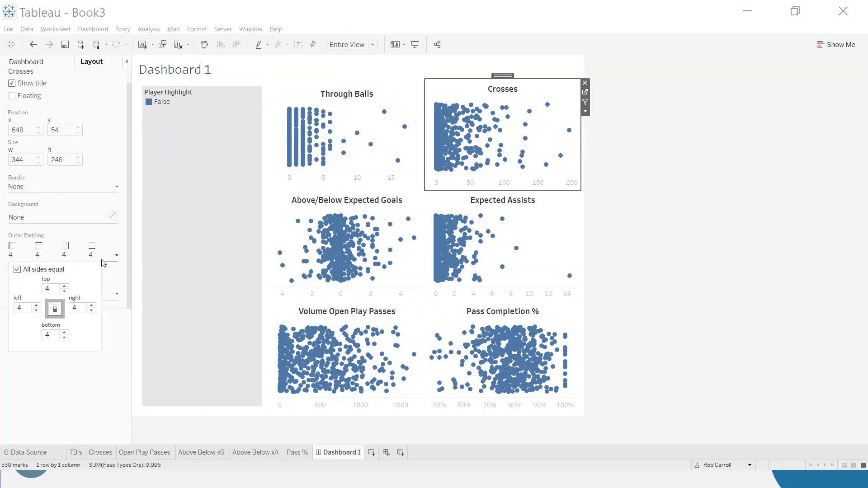
pyautogui.write('15')
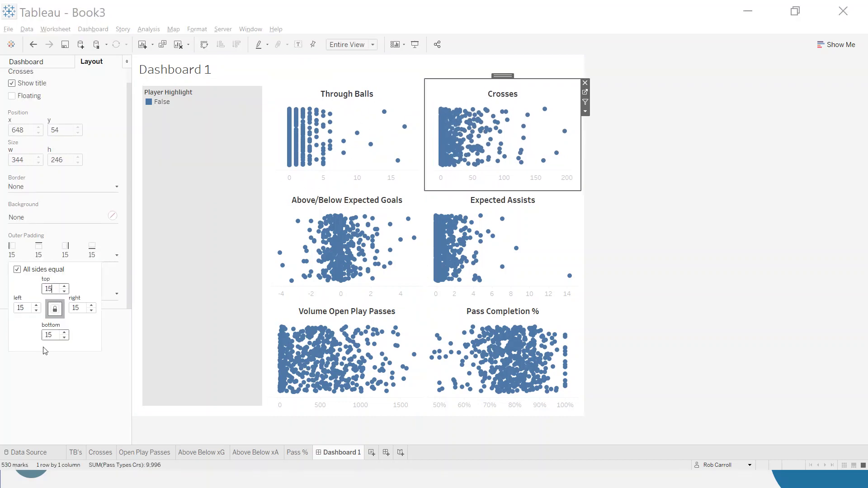
pyautogui.click(93, 392)
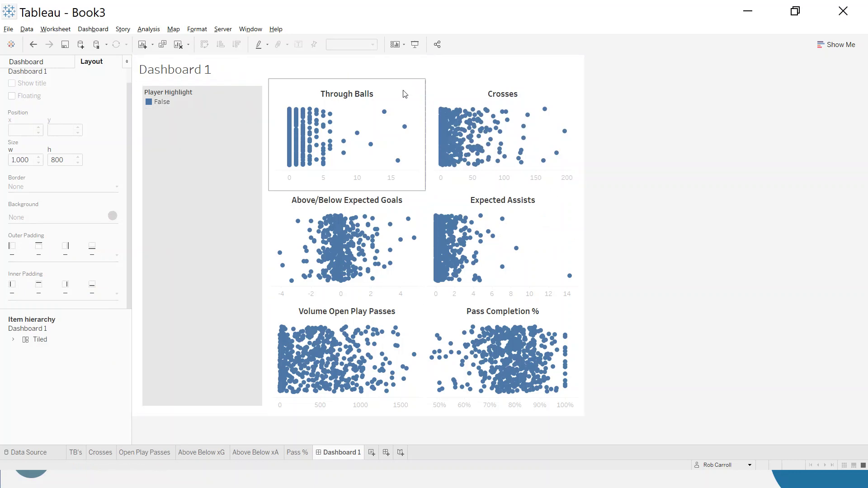
# Add Age (Pass Stats) and Matches Played filters from the Through Balls chart.
pyautogui.click(45, 59)
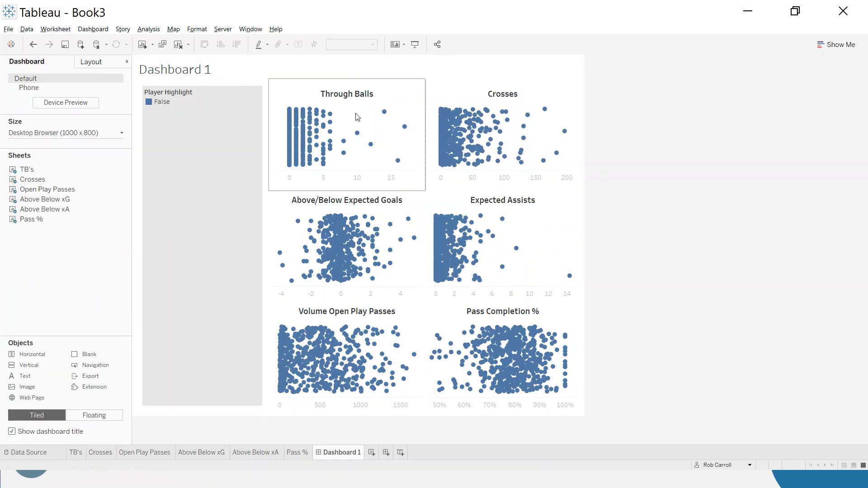
pyautogui.click(373, 105)
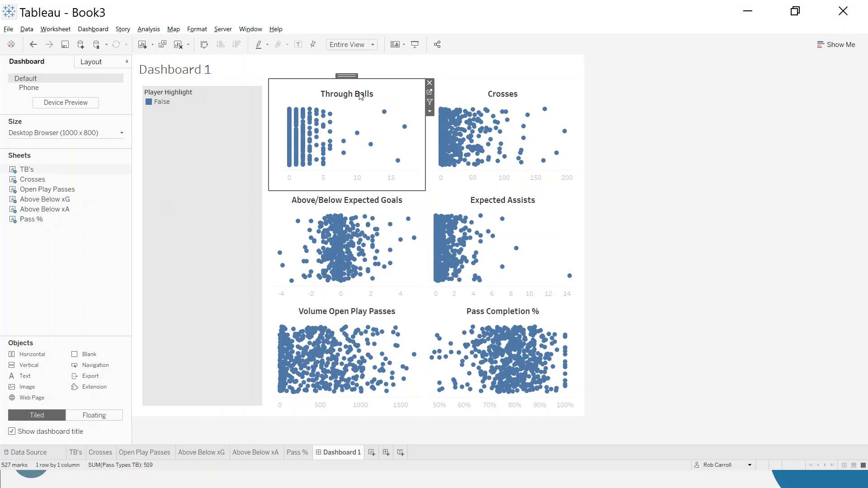
pyautogui.click(430, 113)
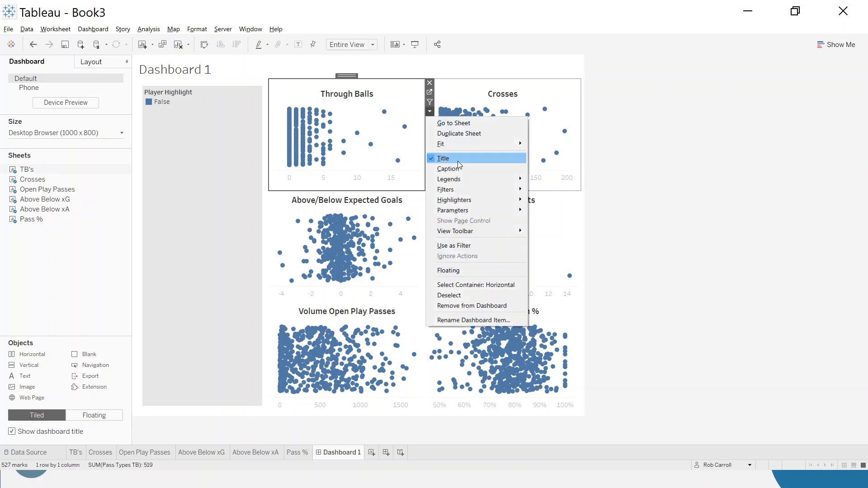
pyautogui.moveTo(474, 189)
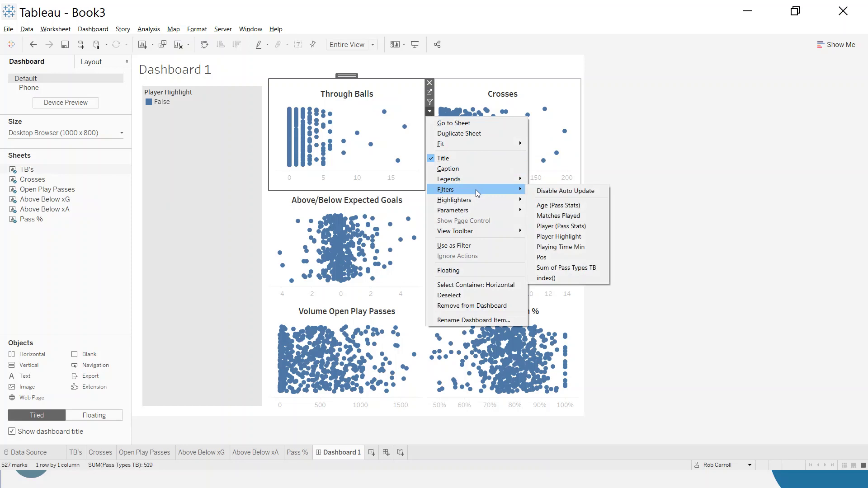
pyautogui.click(563, 206)
pyautogui.click(430, 113)
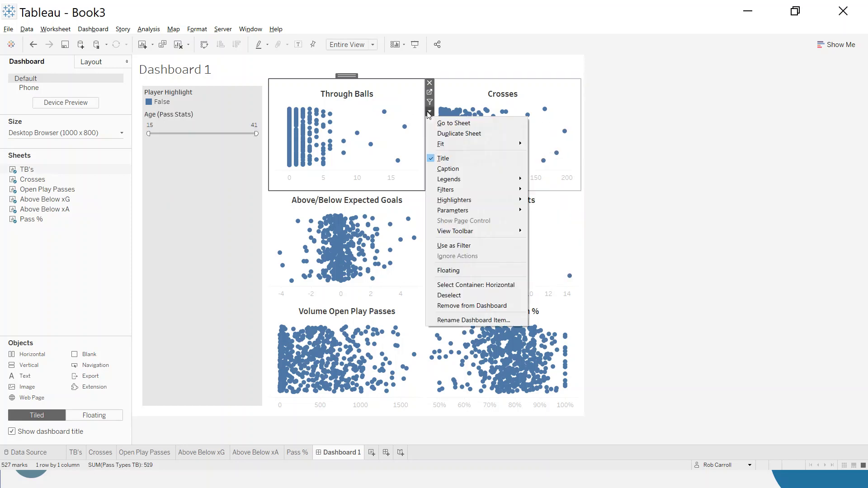
pyautogui.moveTo(497, 188)
pyautogui.click(554, 216)
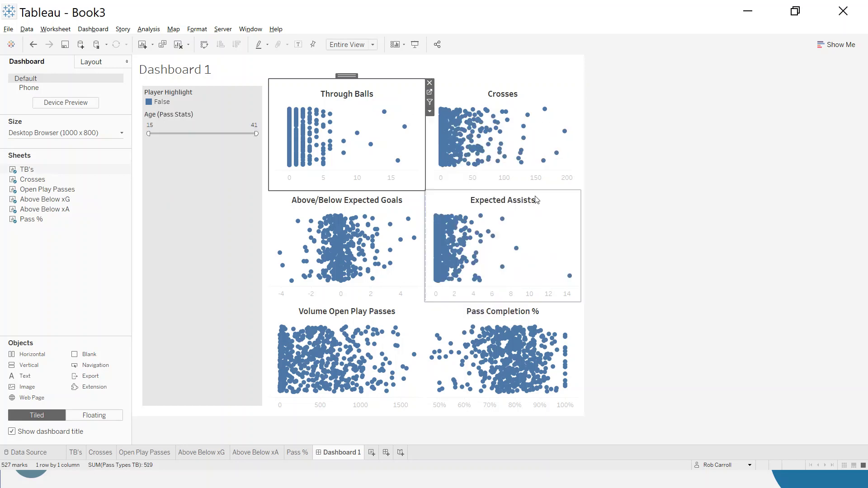
# Add Playing Time Min and Pos filters to the dashboard.
pyautogui.click(430, 111)
pyautogui.moveTo(515, 191)
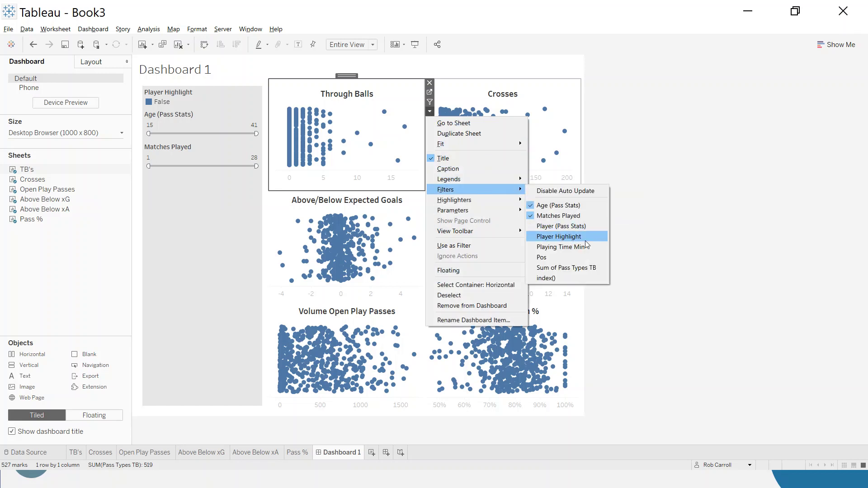
pyautogui.click(570, 248)
pyautogui.click(430, 112)
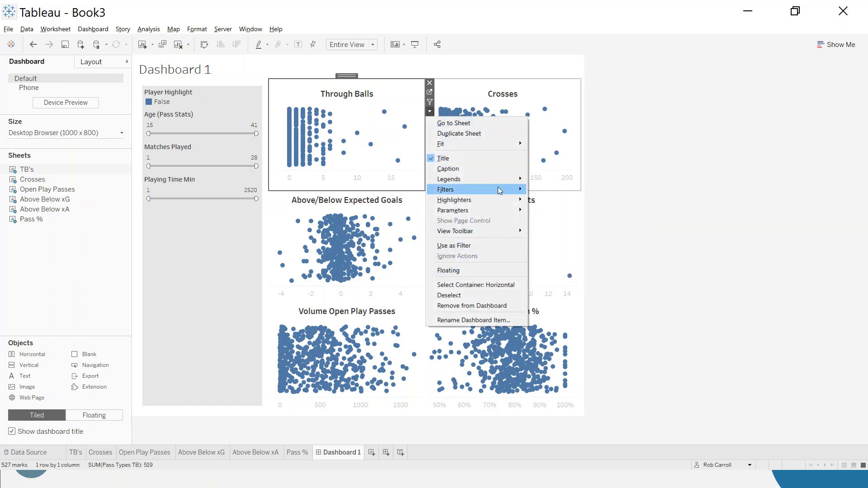
pyautogui.moveTo(502, 192)
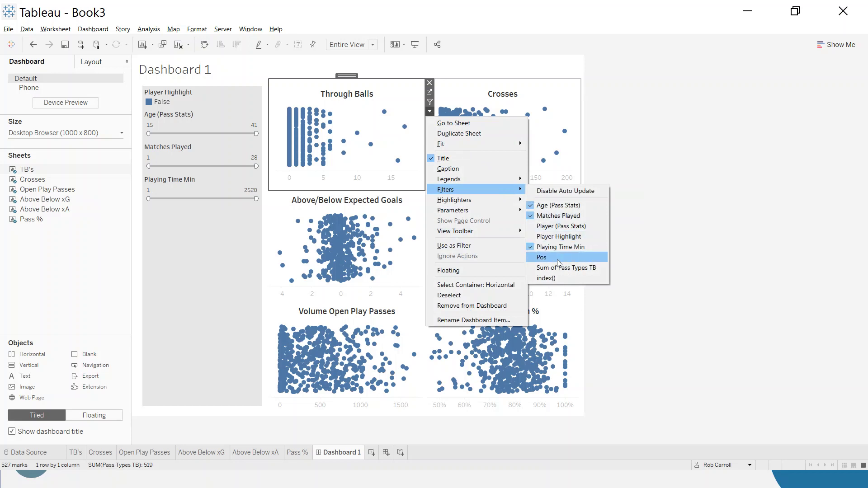
pyautogui.click(583, 257)
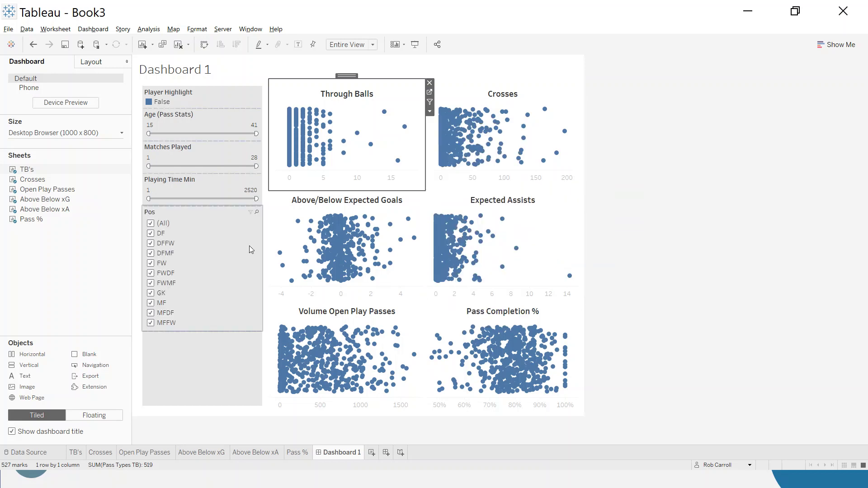
# Remove the Player Highlight legend and make Pos a multiple-values dropdown with an Apply button.
pyautogui.click(203, 101)
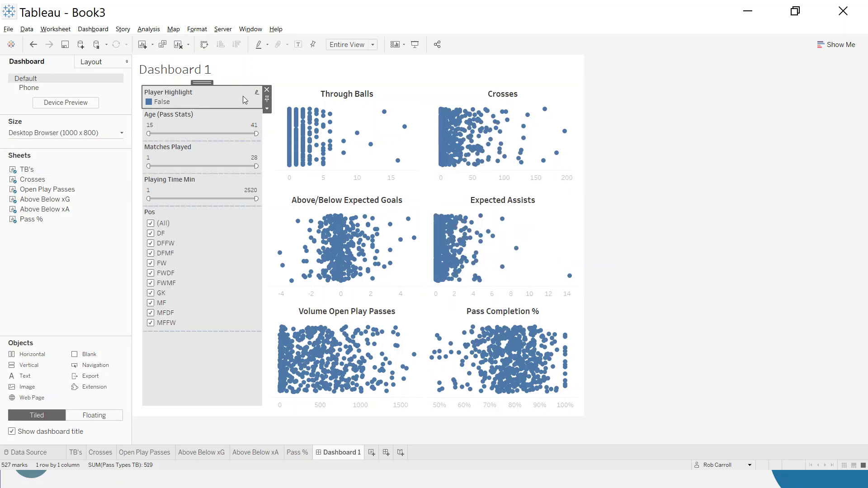
pyautogui.click(267, 90)
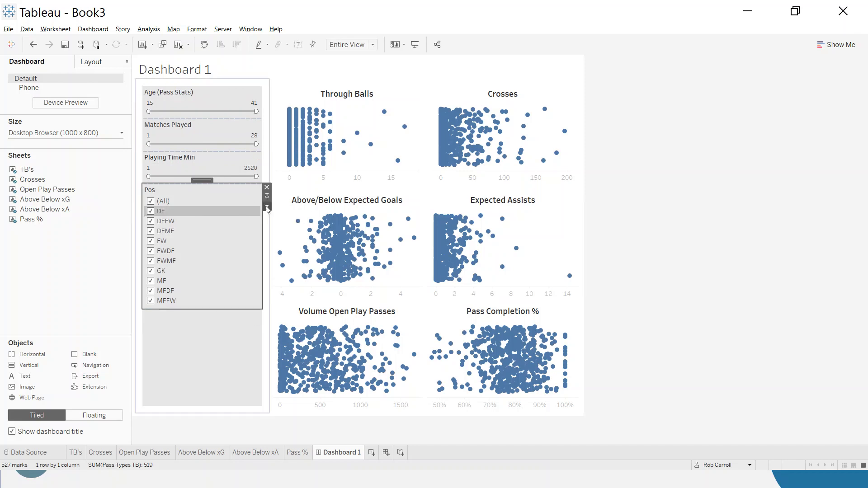
pyautogui.click(267, 205)
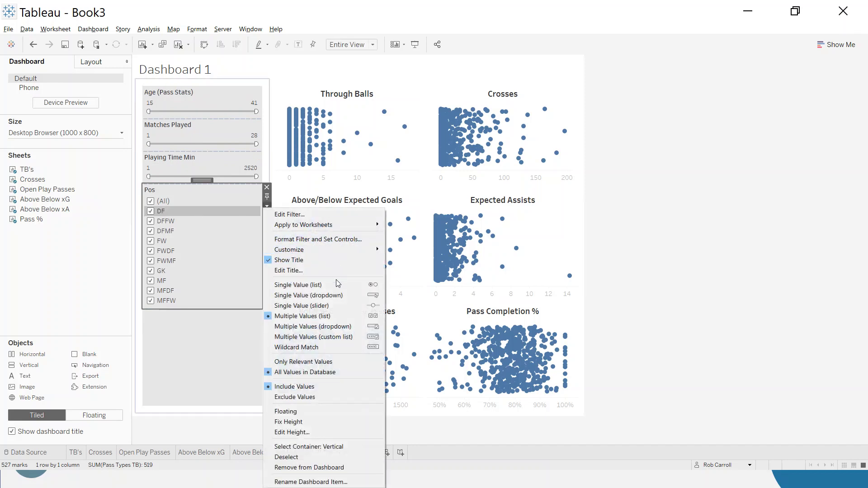
pyautogui.click(335, 326)
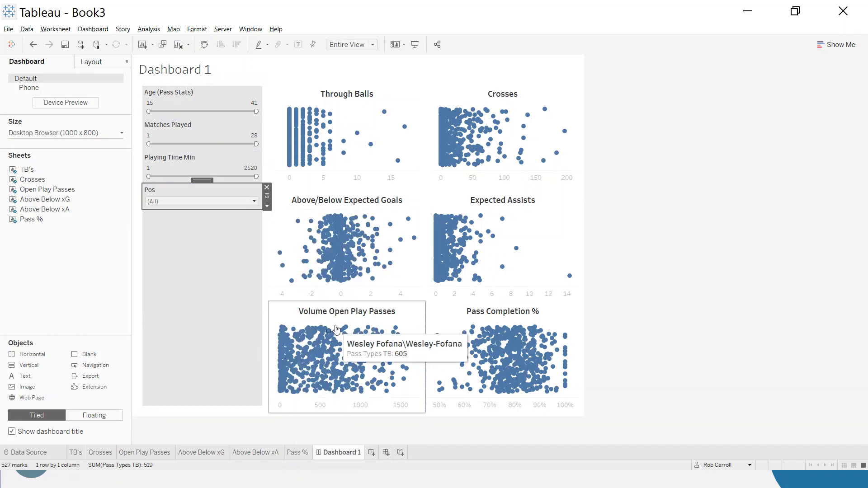
pyautogui.click(267, 206)
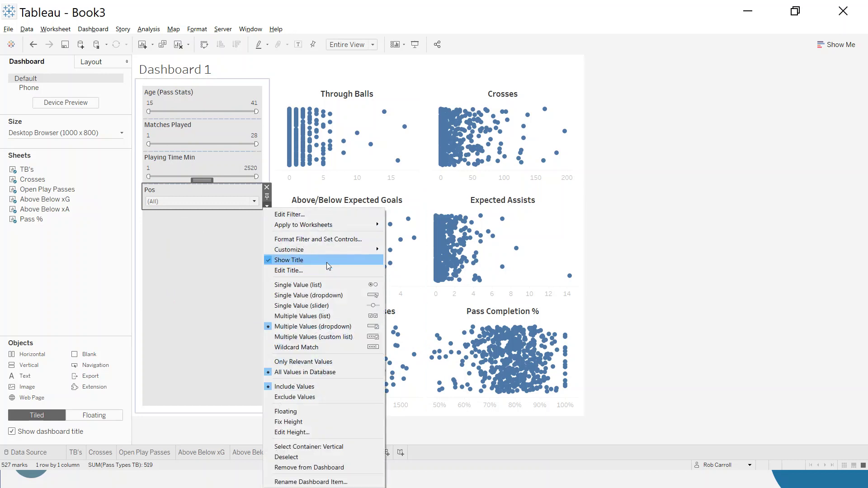
pyautogui.moveTo(353, 249)
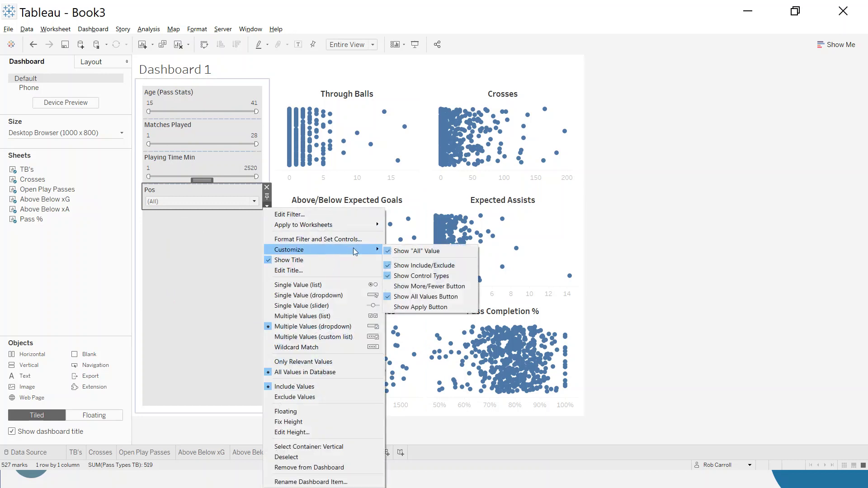
pyautogui.click(427, 307)
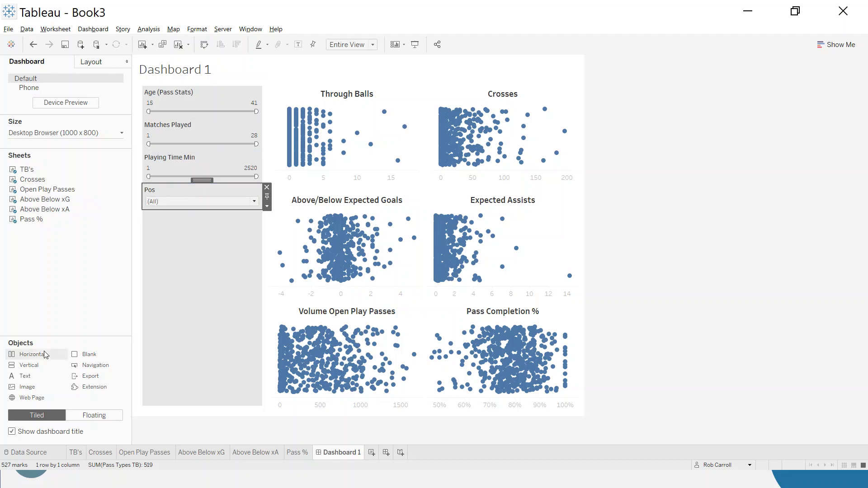
# Place the dark-grey, size-11 filter note above the Age filter and enlarge its box.
pyautogui.moveTo(26, 382); pyautogui.dragTo(194, 94)
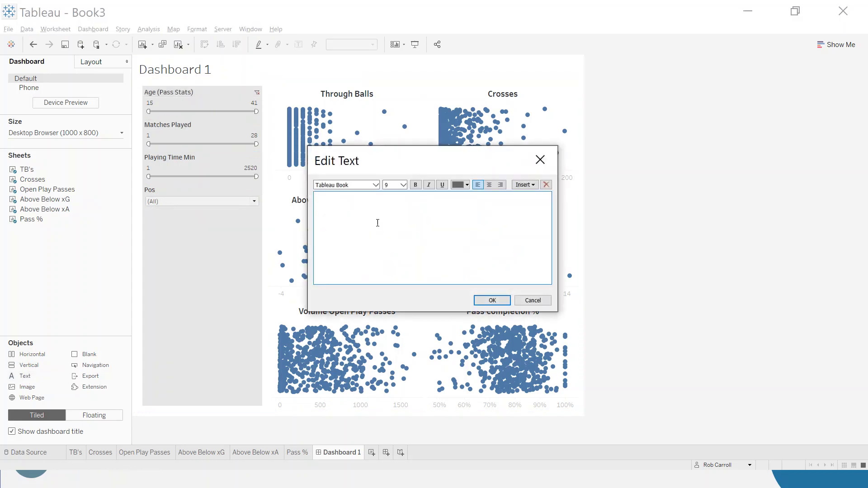
pyautogui.write('Use the filters below to narrow search criteria')
pyautogui.moveTo(462, 196); pyautogui.dragTo(313, 199)
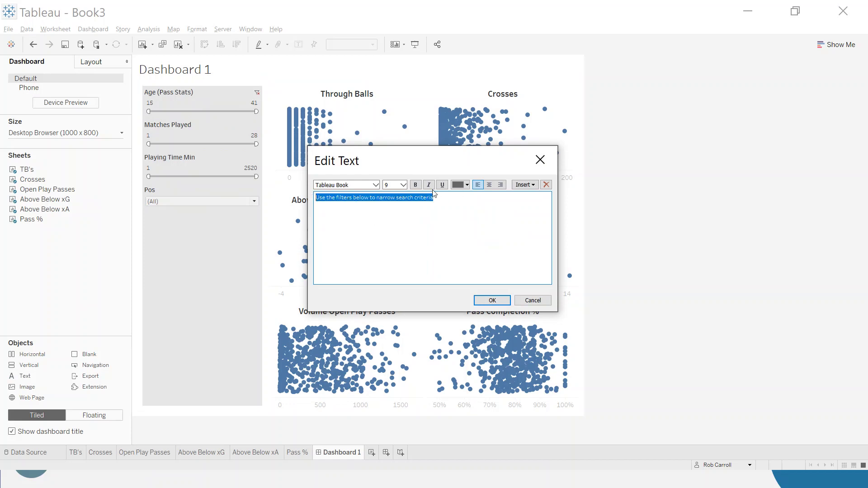
pyautogui.click(467, 185)
pyautogui.click(459, 218)
pyautogui.click(403, 185)
pyautogui.click(394, 218)
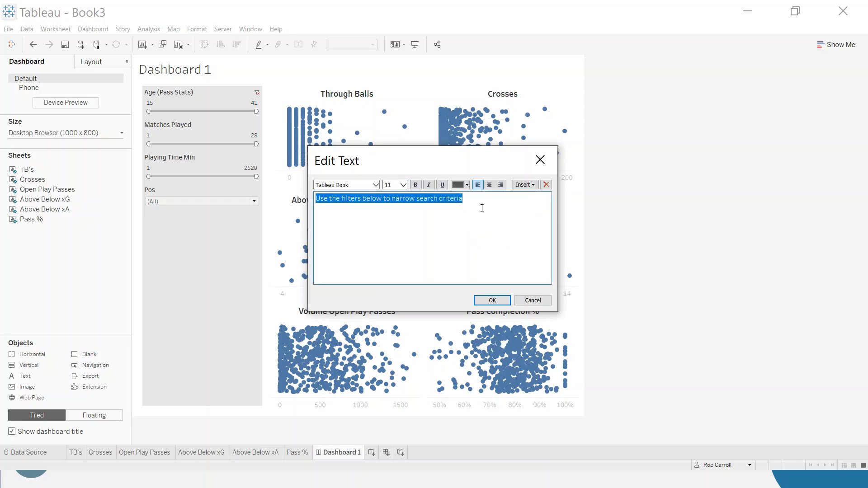
pyautogui.click(500, 299)
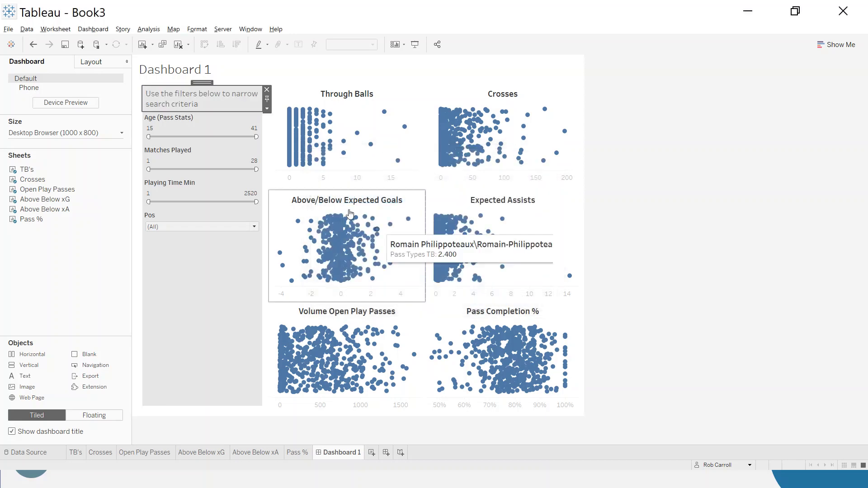
pyautogui.moveTo(220, 118); pyautogui.dragTo(220, 121)
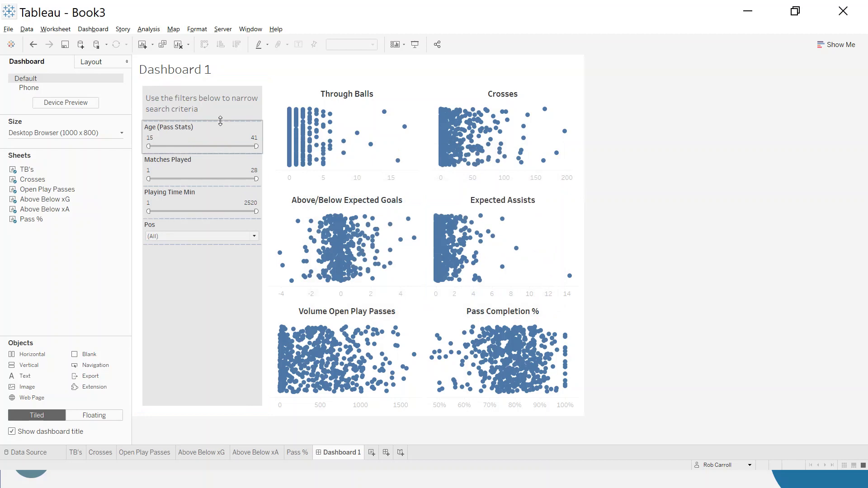
pyautogui.click(221, 132)
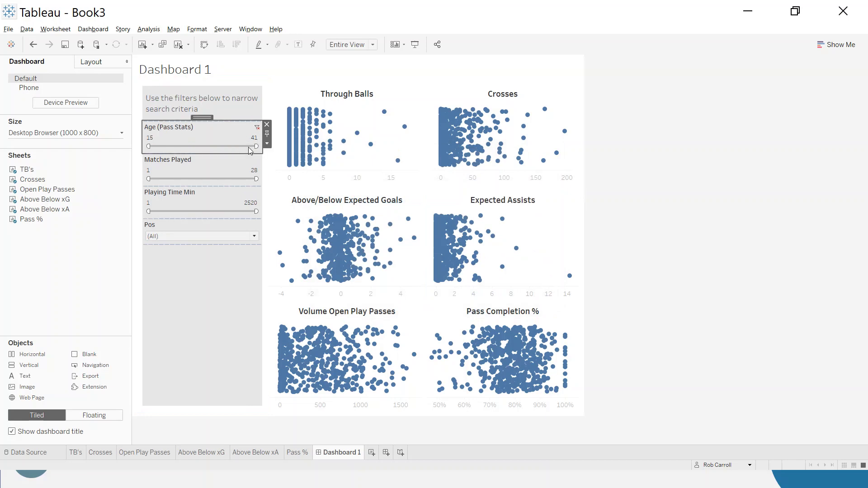
# Test the Age slider at 38, reset it to 15, and apply Age to all charts.
pyautogui.moveTo(148, 146); pyautogui.dragTo(242, 145)
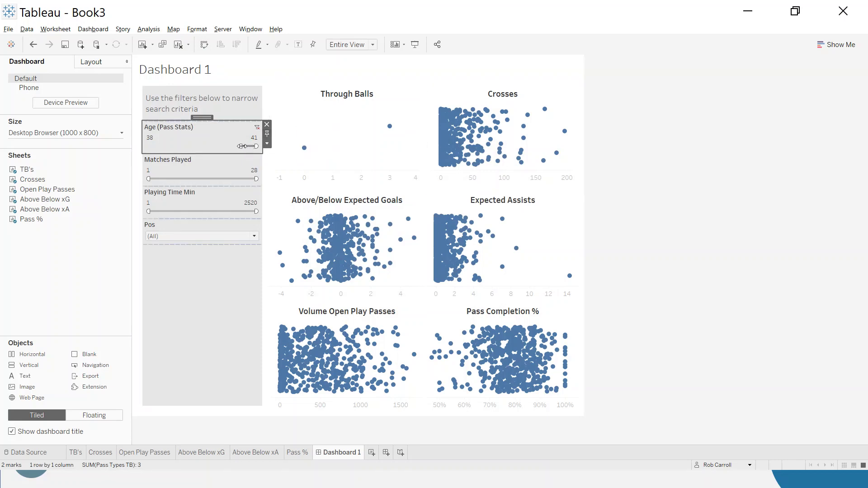
pyautogui.moveTo(243, 146); pyautogui.dragTo(140, 146)
pyautogui.click(267, 143)
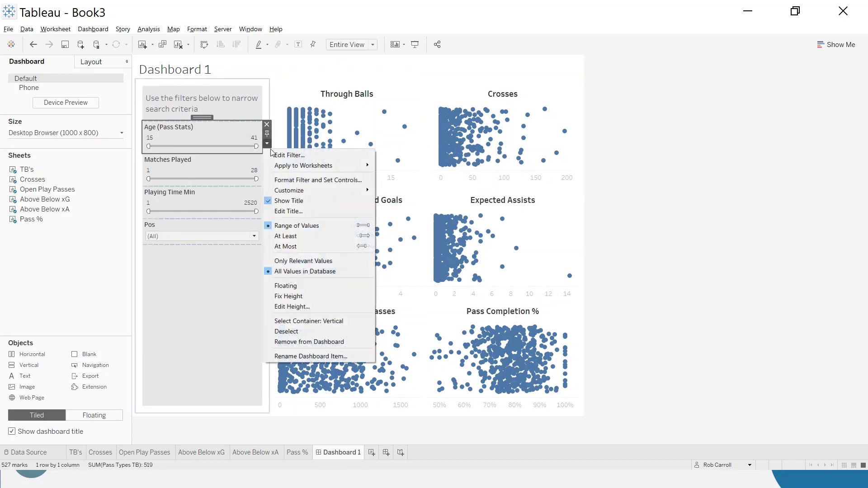
pyautogui.moveTo(316, 169)
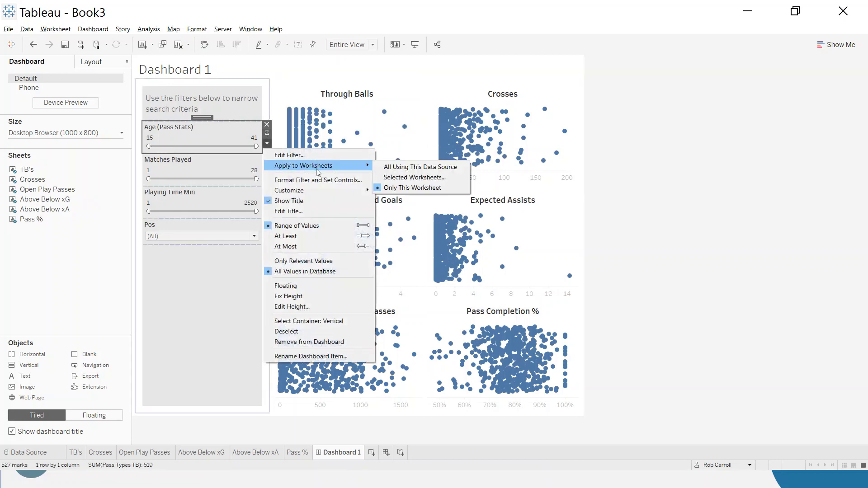
pyautogui.click(434, 168)
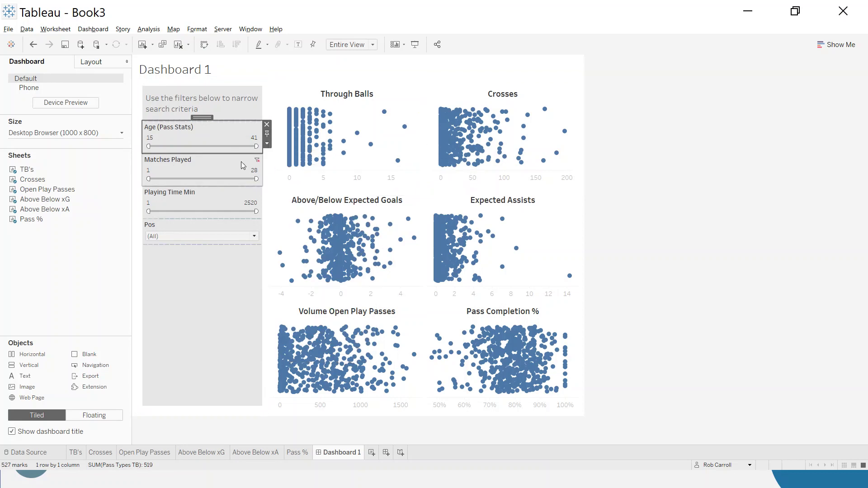
# Apply the Matches Played and Playing Time Min filters to all charts.
pyautogui.click(240, 161)
pyautogui.click(267, 176)
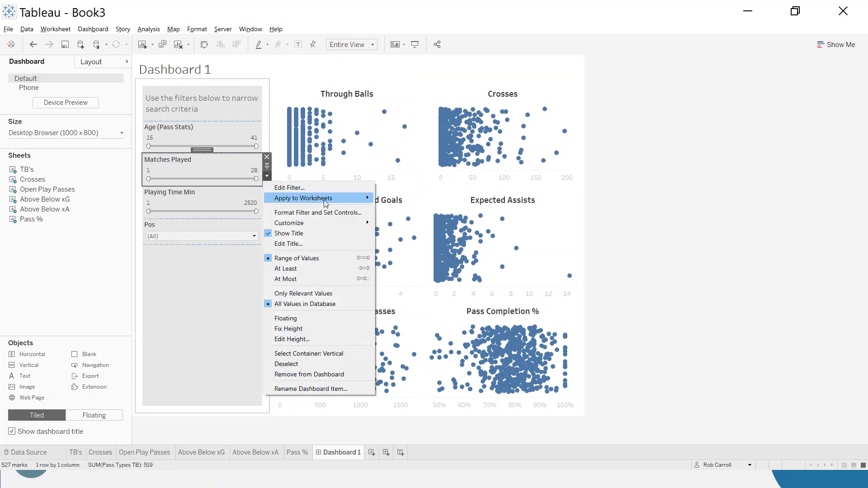
pyautogui.moveTo(324, 198)
pyautogui.click(398, 200)
pyautogui.click(222, 201)
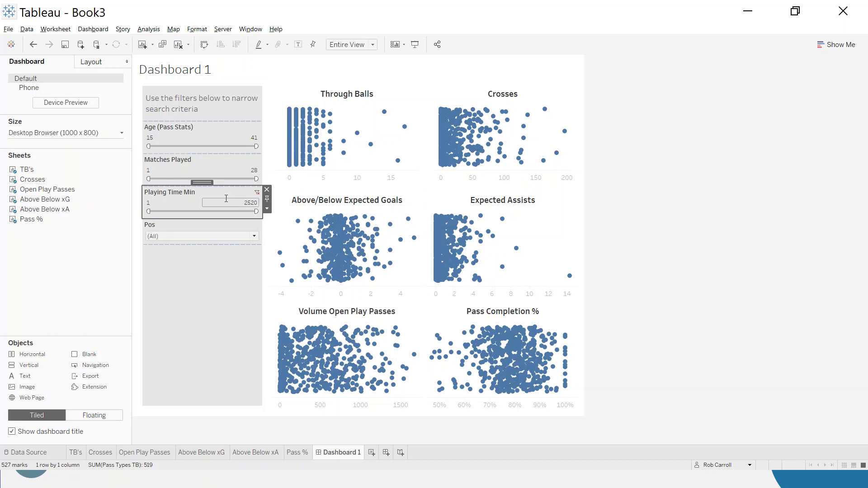
pyautogui.click(267, 208)
pyautogui.moveTo(320, 230)
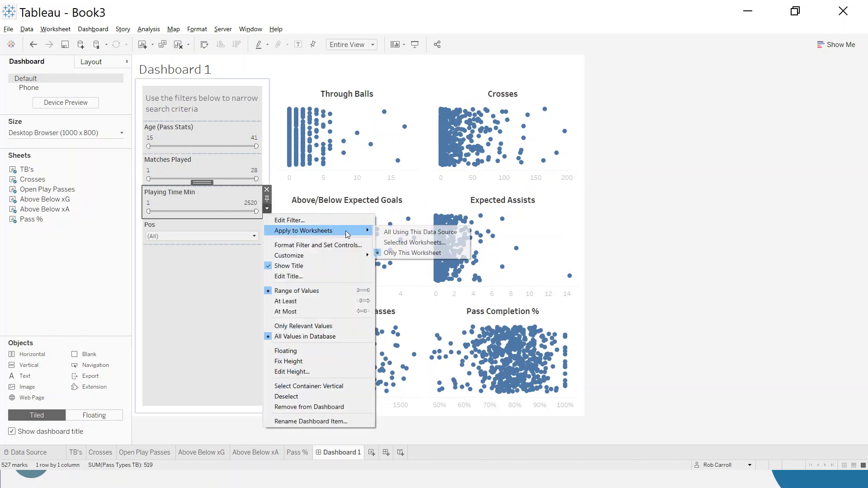
pyautogui.click(398, 231)
# Apply the Pos filter to all charts and move it to the top of the filter panel.
pyautogui.click(231, 226)
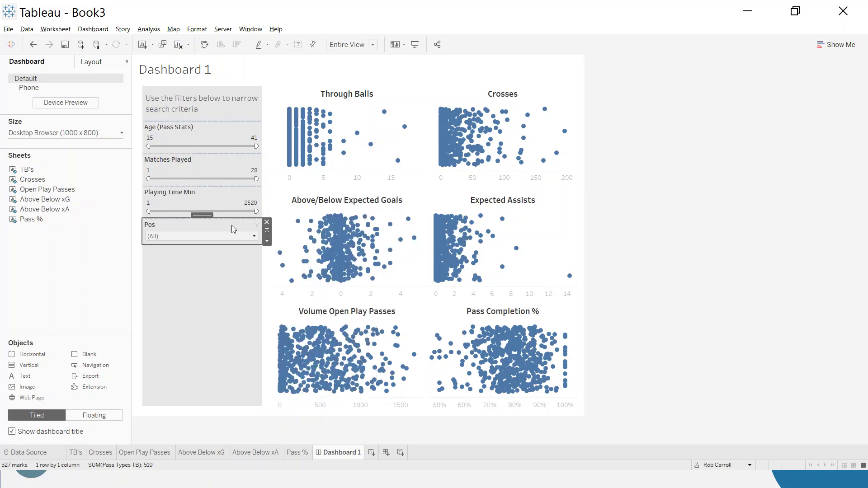
pyautogui.click(267, 242)
pyautogui.moveTo(324, 229)
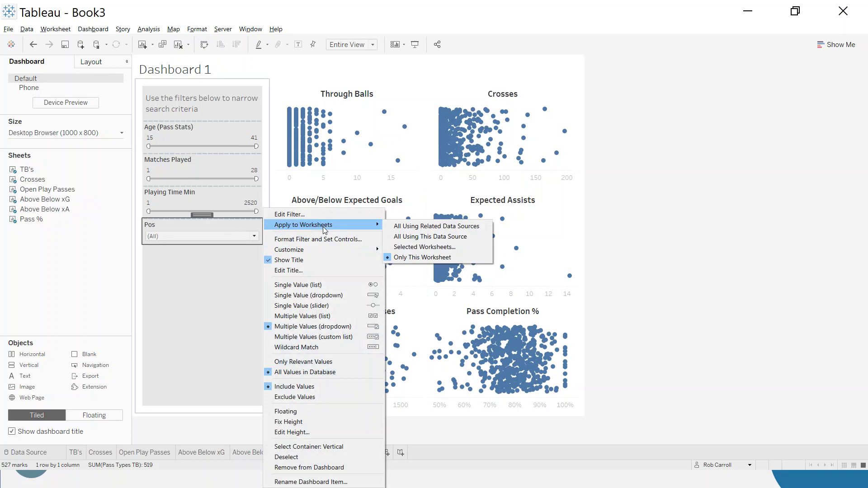
pyautogui.click(427, 236)
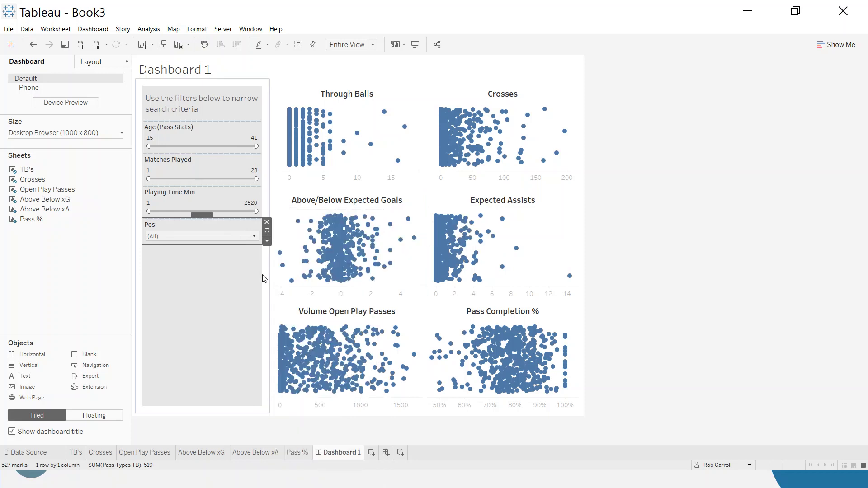
pyautogui.moveTo(202, 215); pyautogui.dragTo(203, 145)
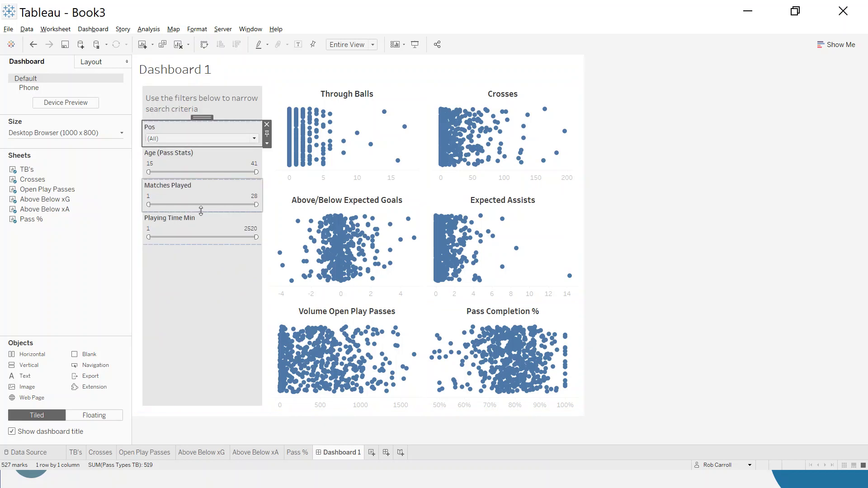
# Retitle the Pos filter 'Select Position to Filter Charts'.
pyautogui.doubleClick(151, 129)
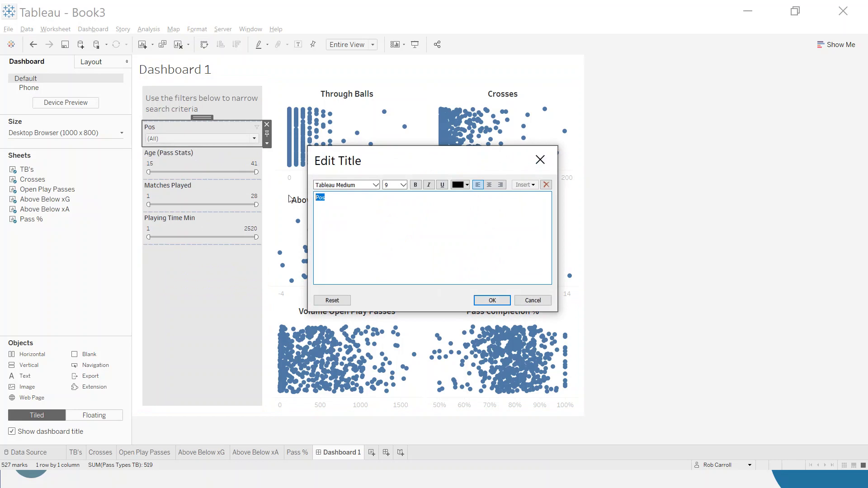
pyautogui.write('Filter')
pyautogui.moveTo(316, 199); pyautogui.dragTo(382, 199)
pyautogui.write('Se')
pyautogui.moveTo(382, 199); pyautogui.dragTo(307, 199)
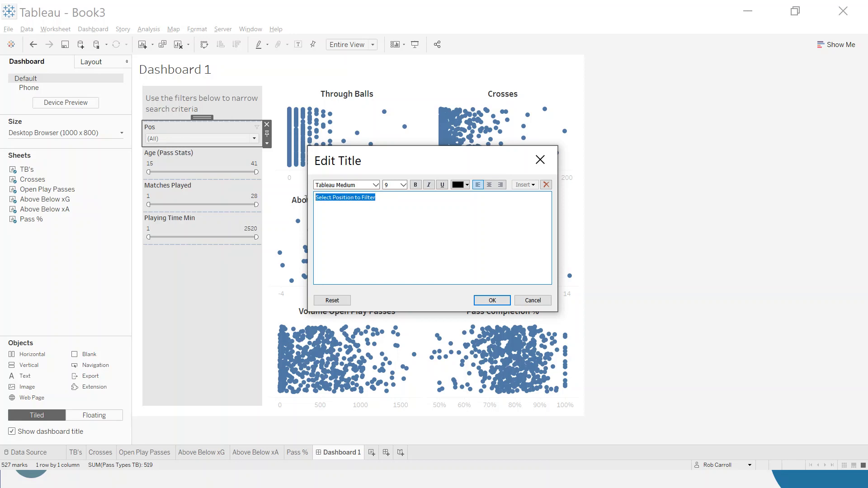
pyautogui.click(385, 200)
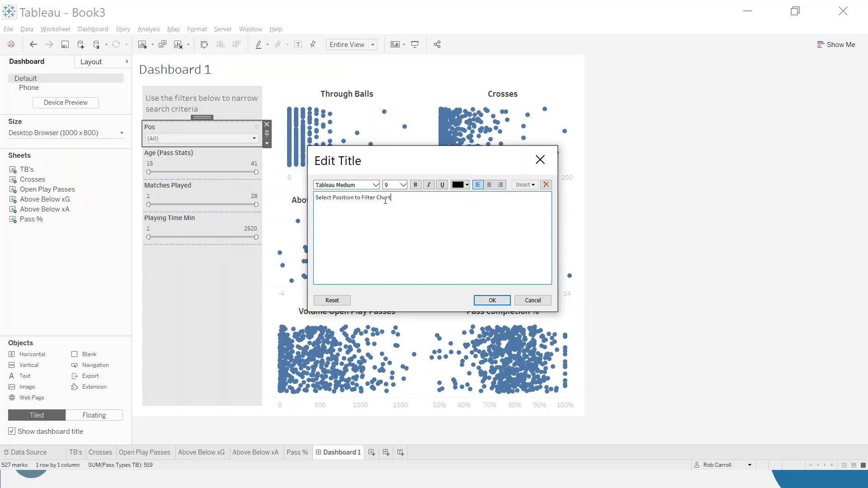
pyautogui.hotkey('ctrl', 'a')
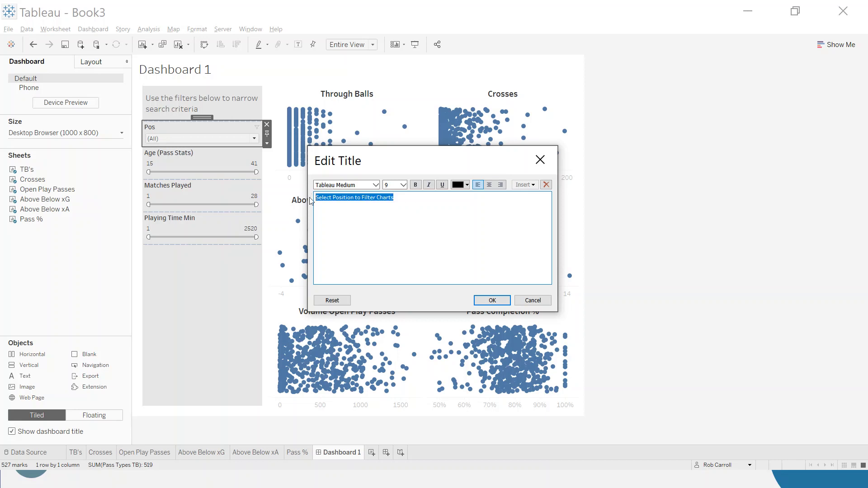
pyautogui.click(479, 300)
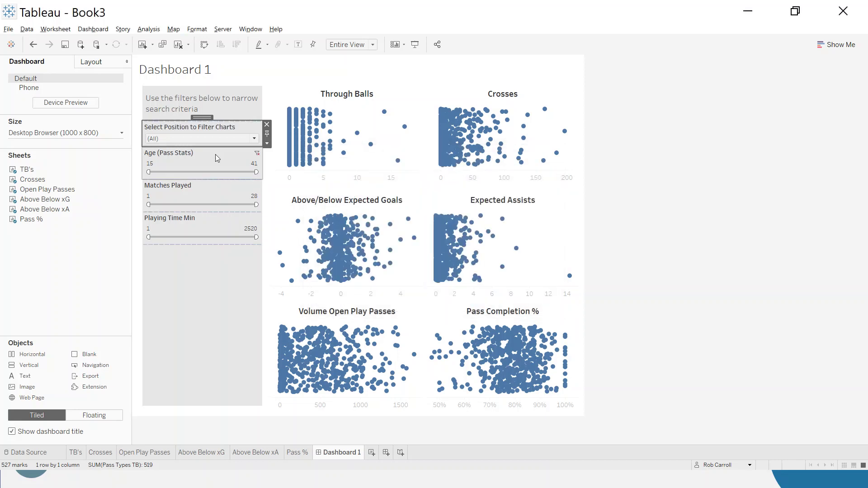
# Centre-align the position filter's new title.
pyautogui.doubleClick(218, 128)
pyautogui.moveTo(430, 211); pyautogui.dragTo(316, 200)
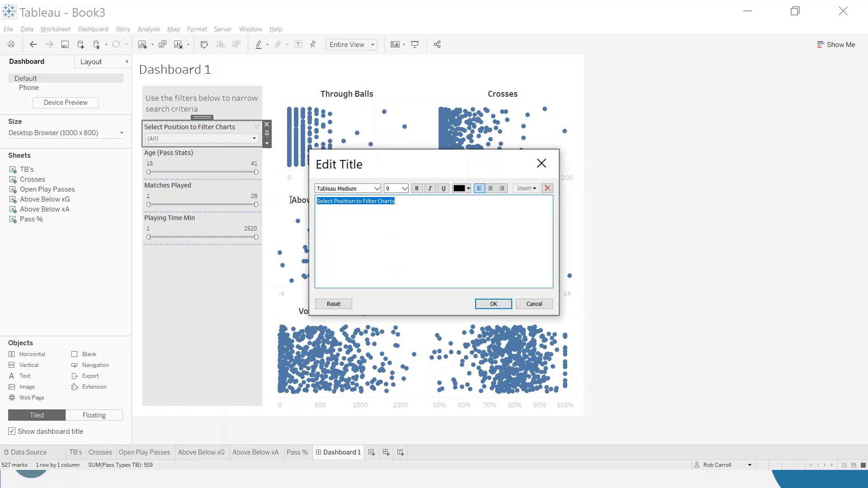
pyautogui.click(490, 188)
pyautogui.click(494, 304)
pyautogui.click(221, 297)
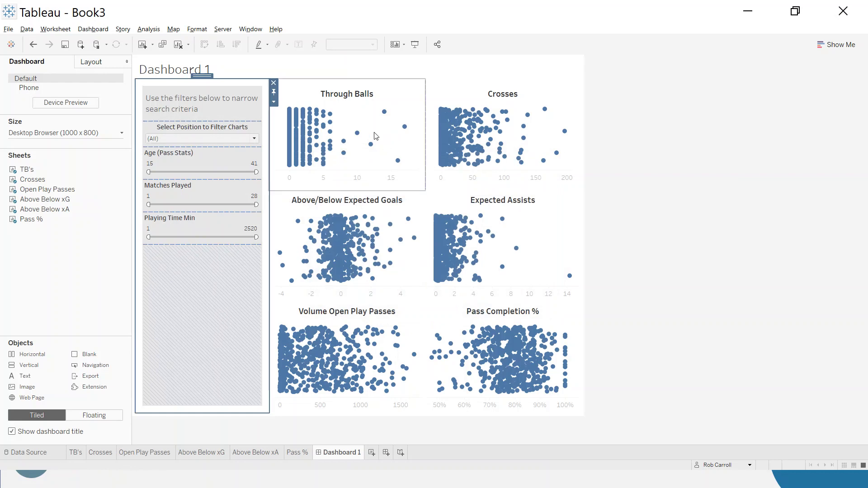
pyautogui.moveTo(404, 128)
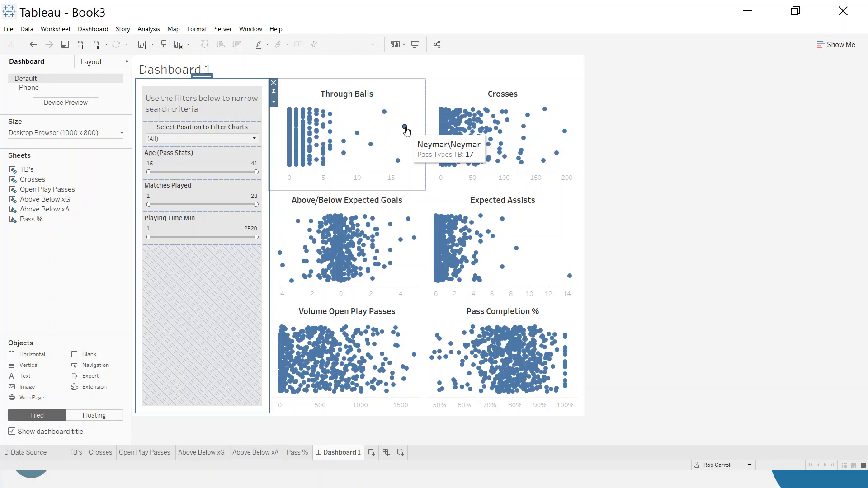
pyautogui.click(405, 128)
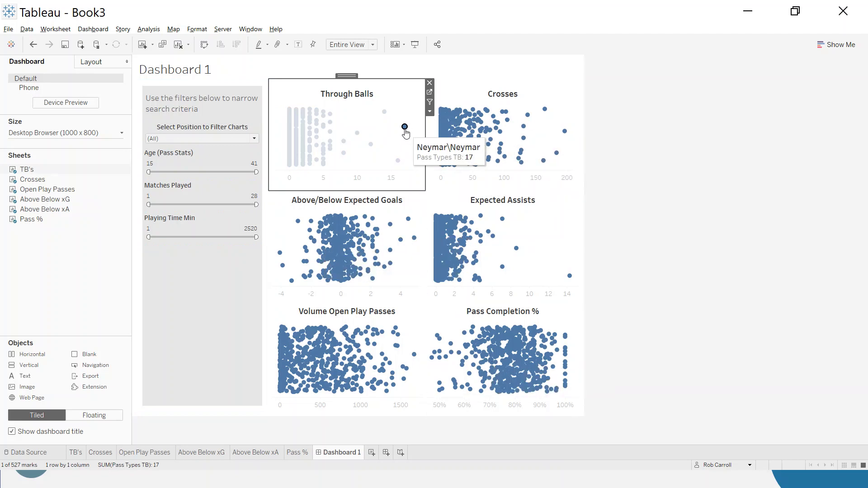
pyautogui.click(404, 128)
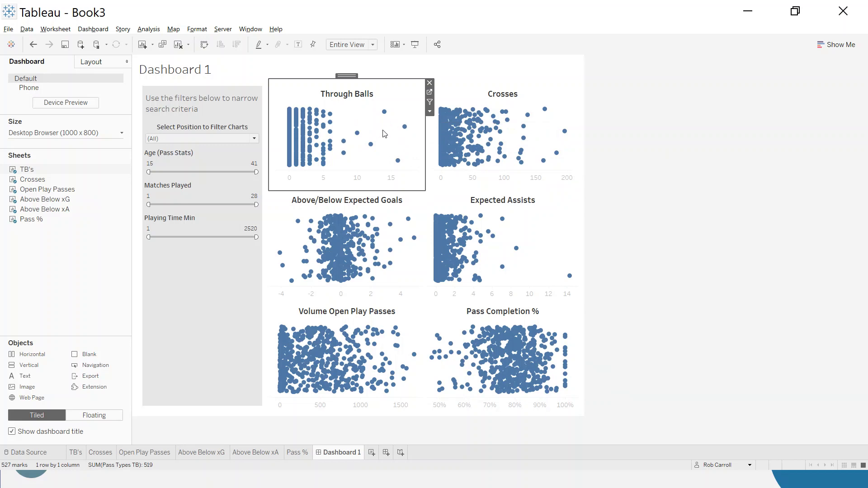
# Add a Change Parameter action setting Player Selected from the Player (Pass Stats) field.
pyautogui.click(93, 29)
pyautogui.click(124, 153)
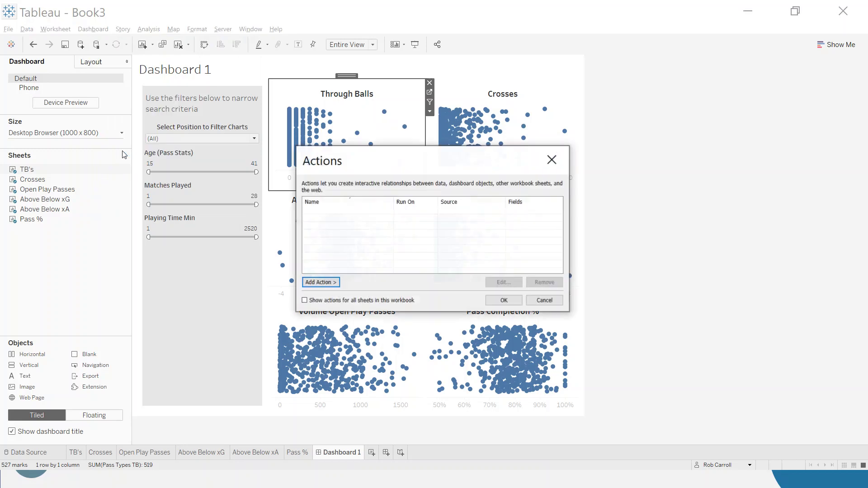
pyautogui.click(335, 282)
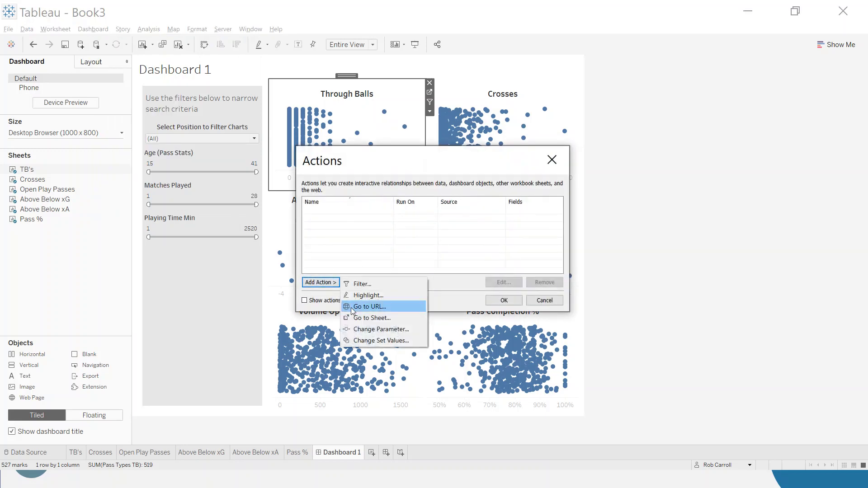
pyautogui.click(390, 330)
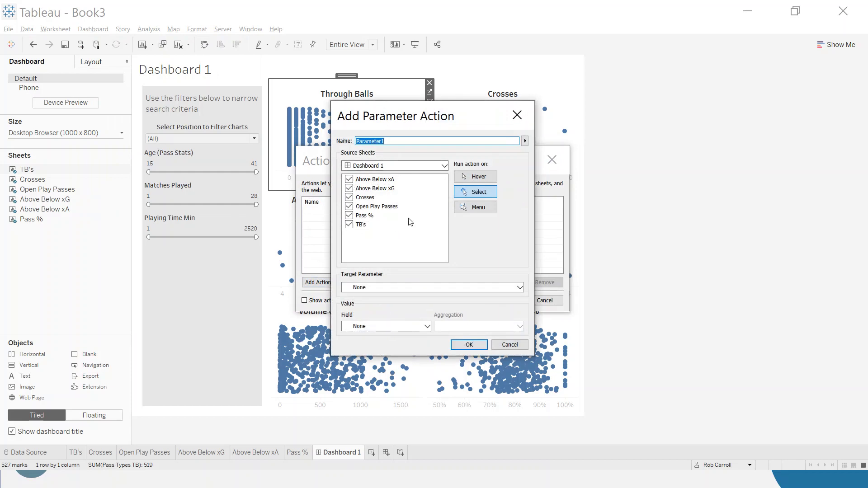
pyautogui.click(383, 288)
pyautogui.click(382, 302)
pyautogui.click(389, 322)
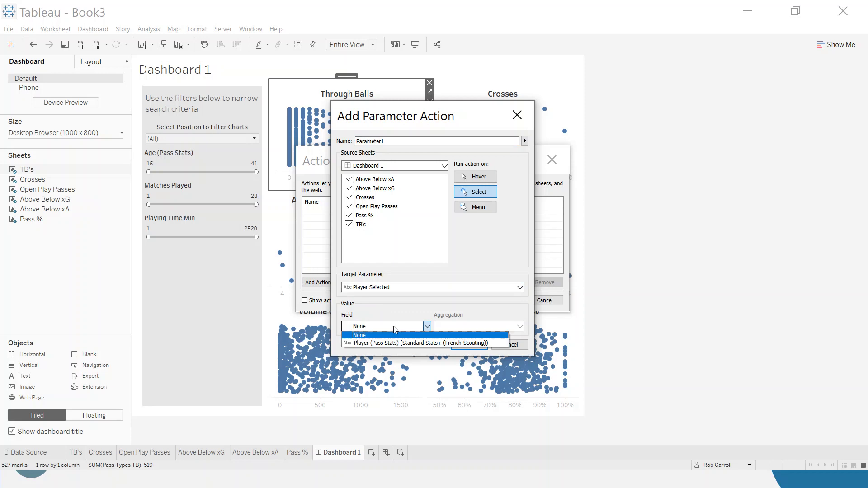
pyautogui.click(391, 344)
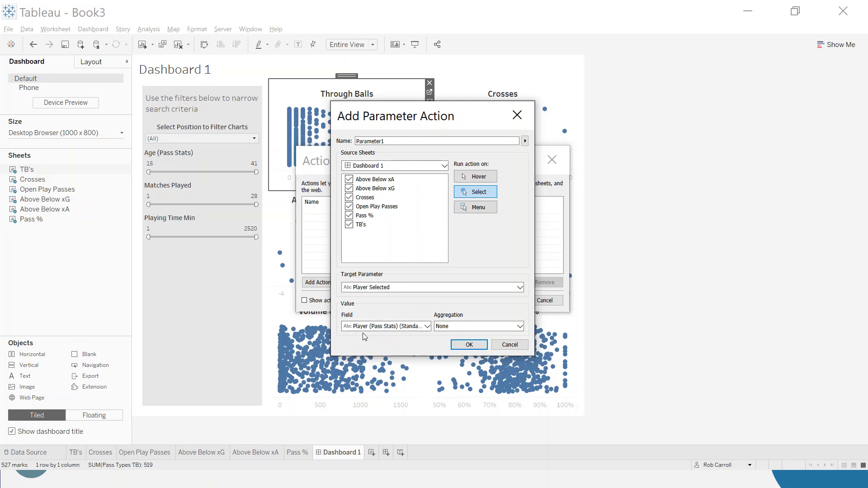
pyautogui.click(469, 344)
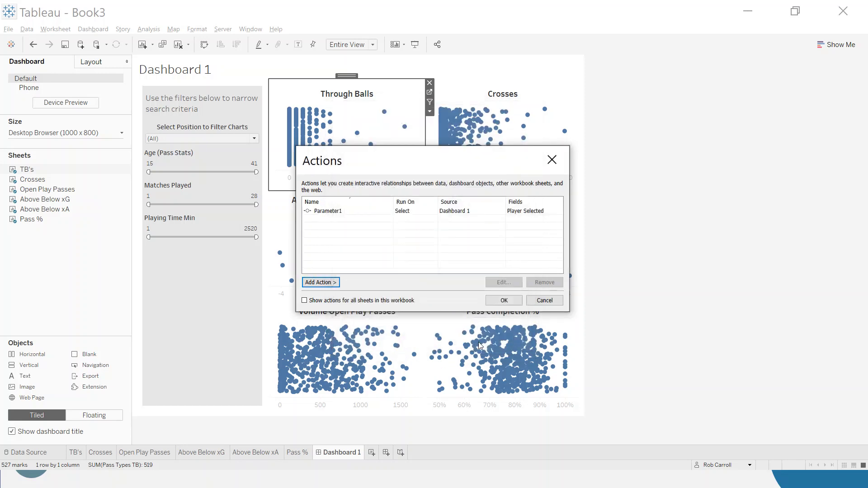
pyautogui.click(502, 301)
pyautogui.moveTo(405, 128)
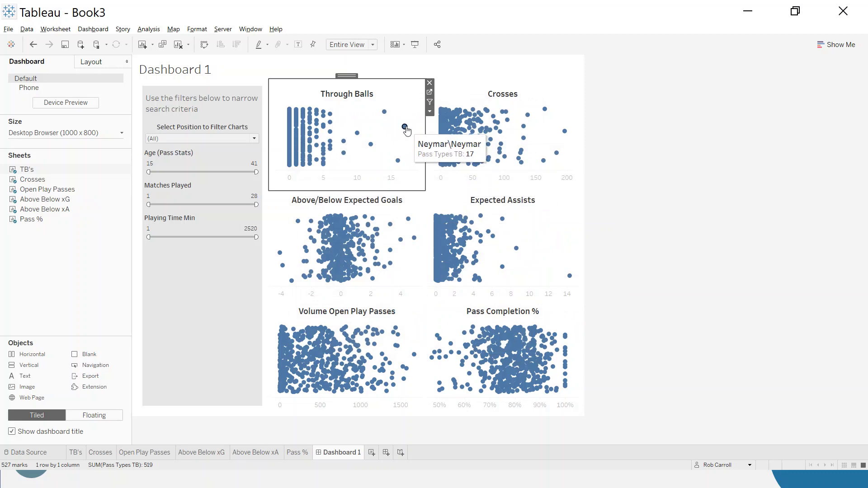
# Highlight the 17-through-balls player in orange, then open the Through Balls worksheet.
pyautogui.click(404, 128)
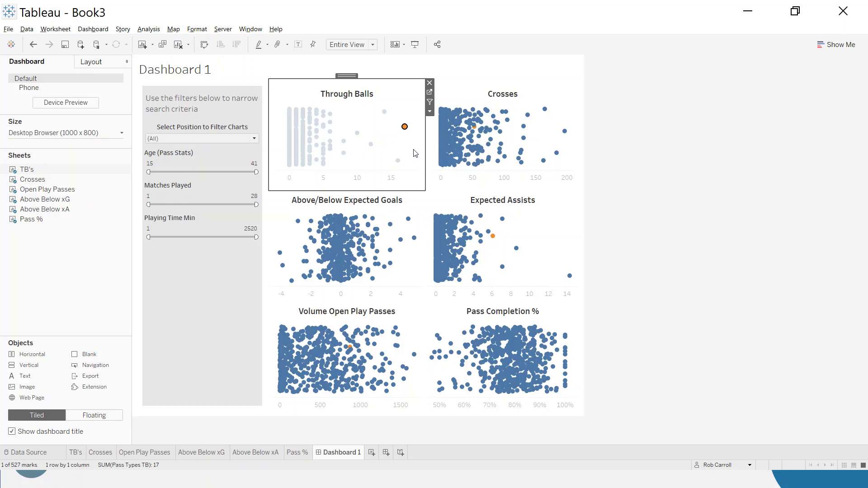
pyautogui.moveTo(404, 128)
pyautogui.click(430, 93)
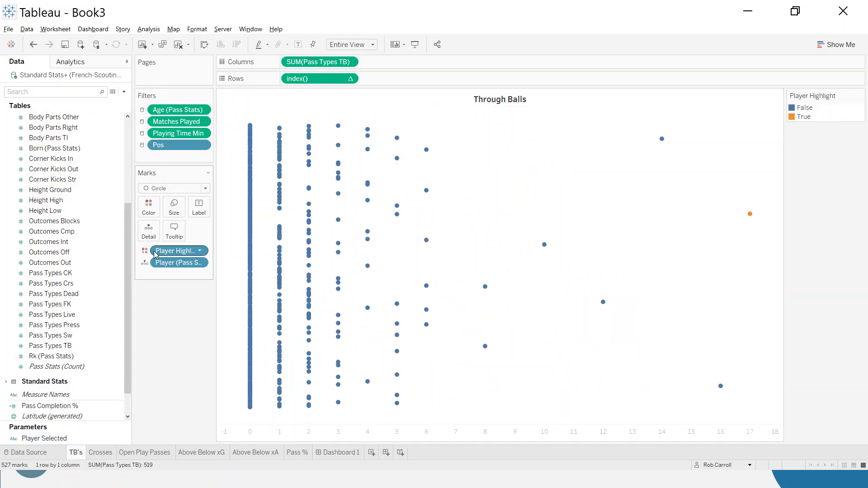
# Switch Player Highlight colours to the Superfishel Stone palette with False marks light blue.
pyautogui.click(152, 207)
pyautogui.click(179, 238)
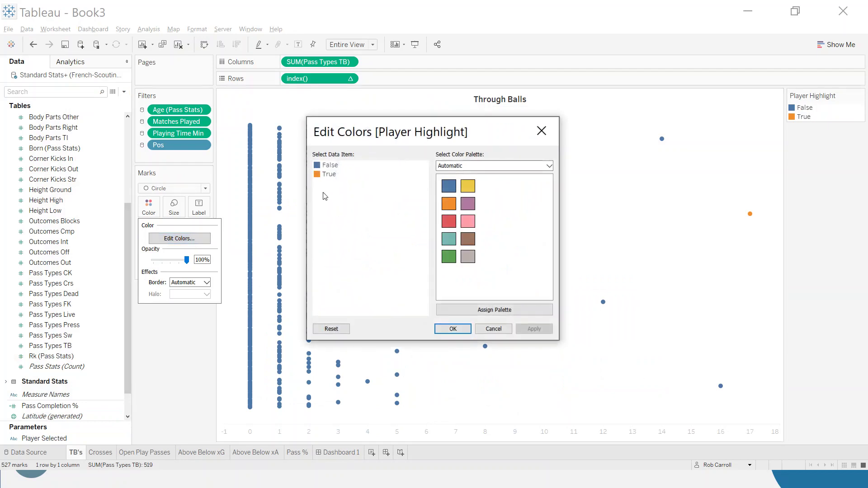
pyautogui.click(452, 167)
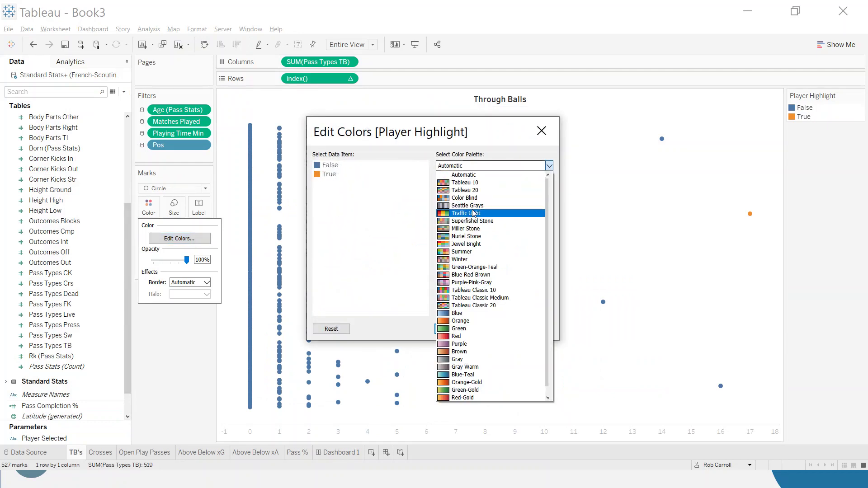
pyautogui.click(473, 220)
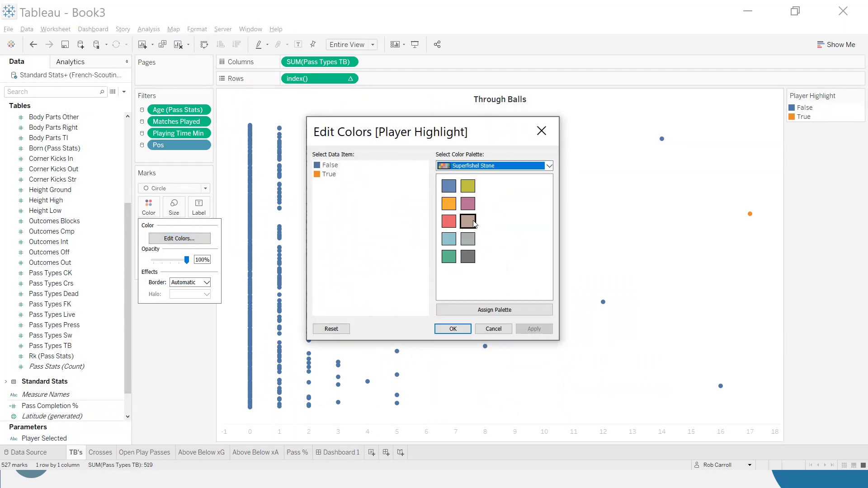
pyautogui.click(319, 177)
pyautogui.press('Up')
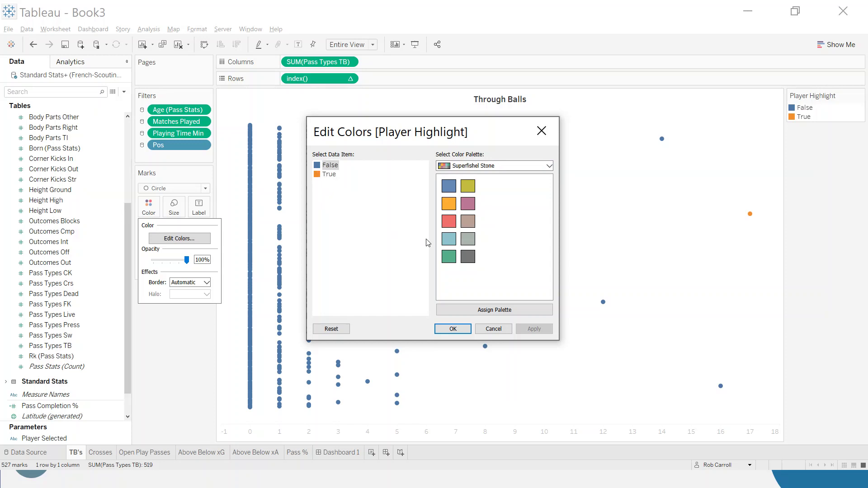
pyautogui.click(448, 240)
pyautogui.click(320, 177)
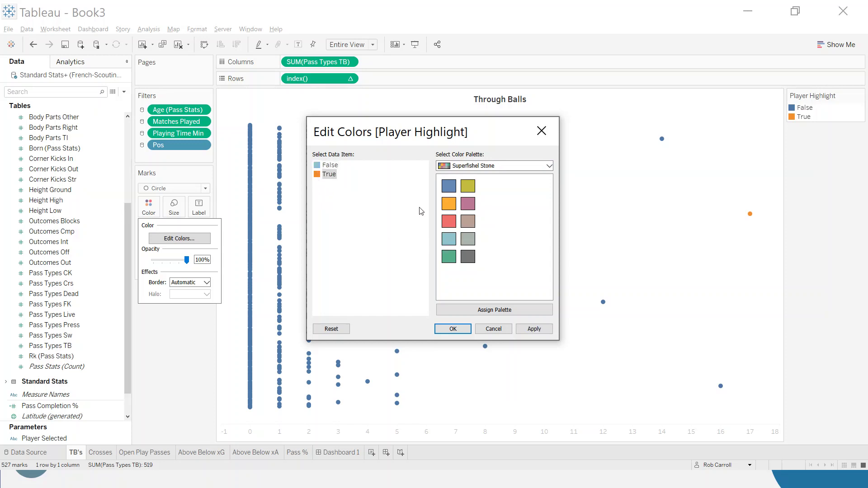
pyautogui.click(529, 331)
pyautogui.click(453, 328)
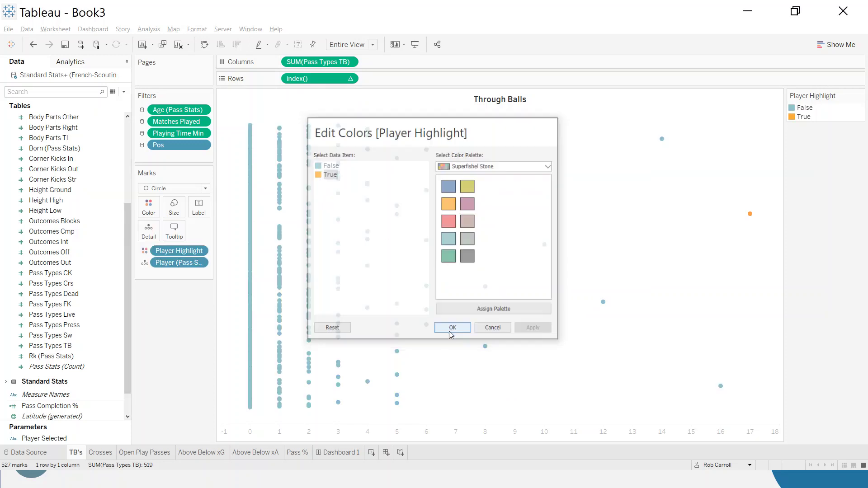
# Move True above False in the legend on Through Balls, Crosses, Open Play Passes and Above Below xG.
pyautogui.click(803, 117)
pyautogui.moveTo(801, 111); pyautogui.dragTo(802, 109)
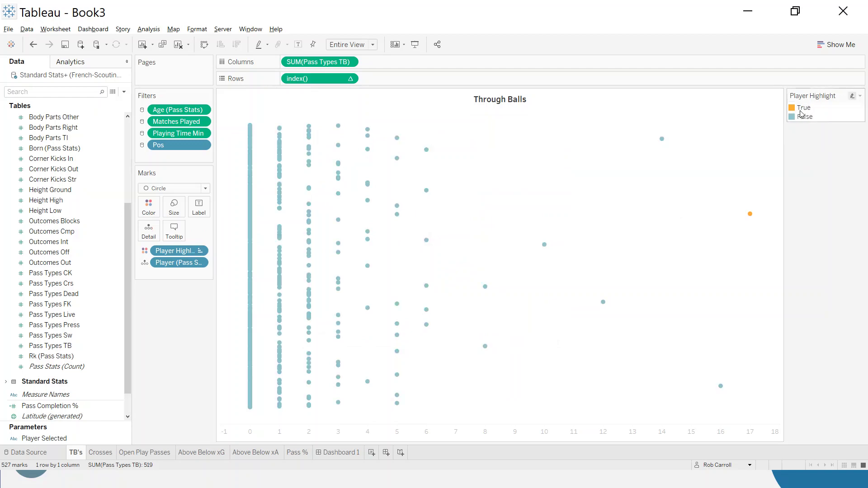
pyautogui.click(101, 453)
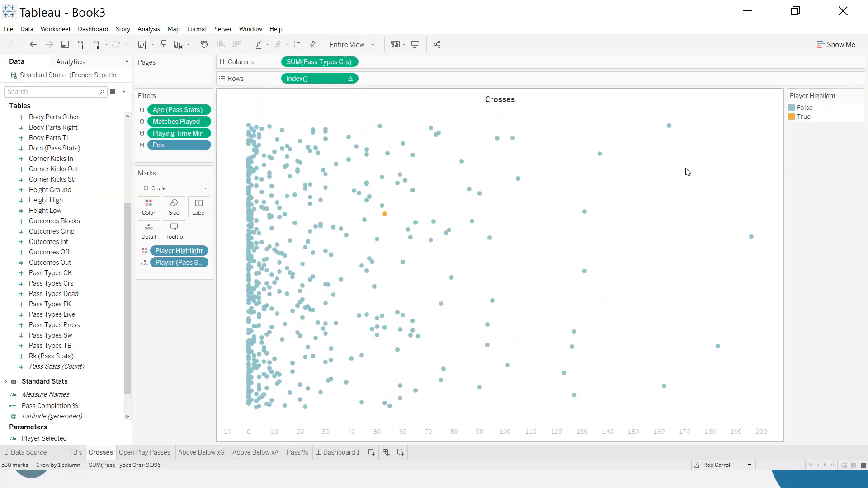
pyautogui.click(804, 117)
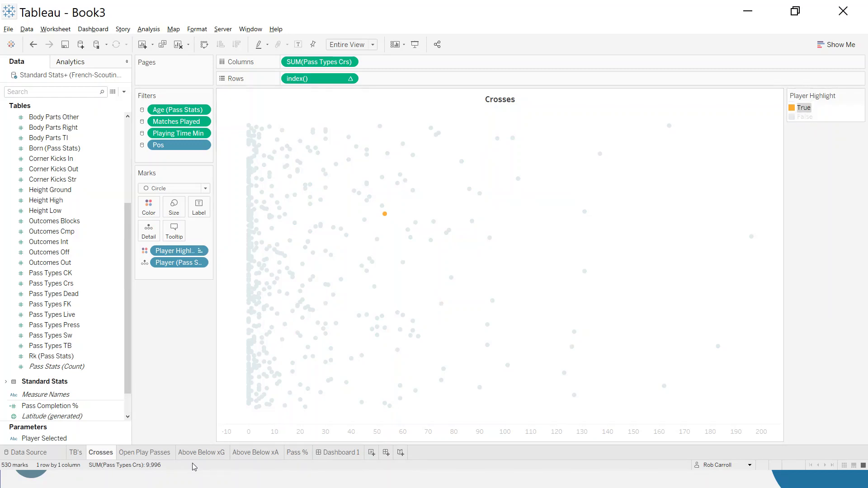
pyautogui.click(144, 452)
pyautogui.moveTo(803, 117); pyautogui.dragTo(802, 112)
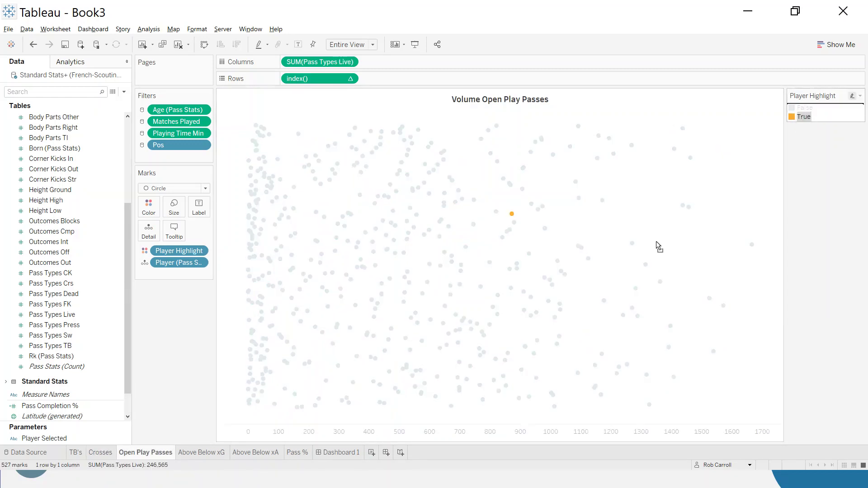
pyautogui.click(202, 452)
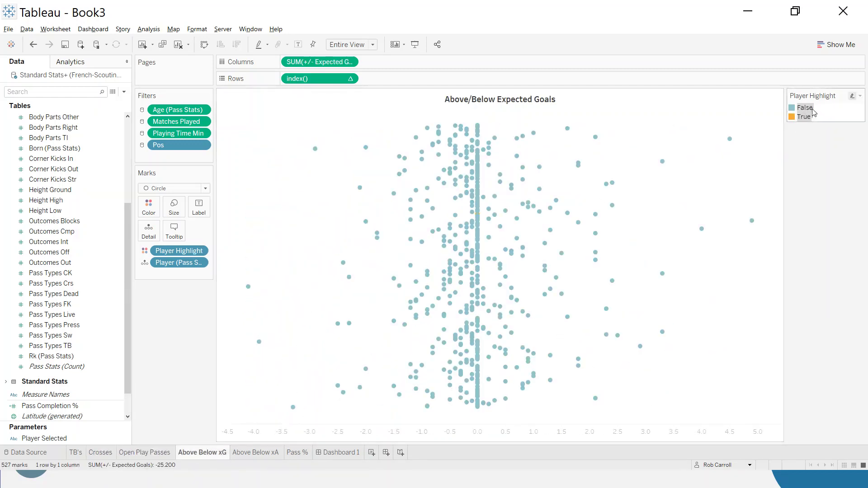
pyautogui.moveTo(803, 117); pyautogui.dragTo(804, 116)
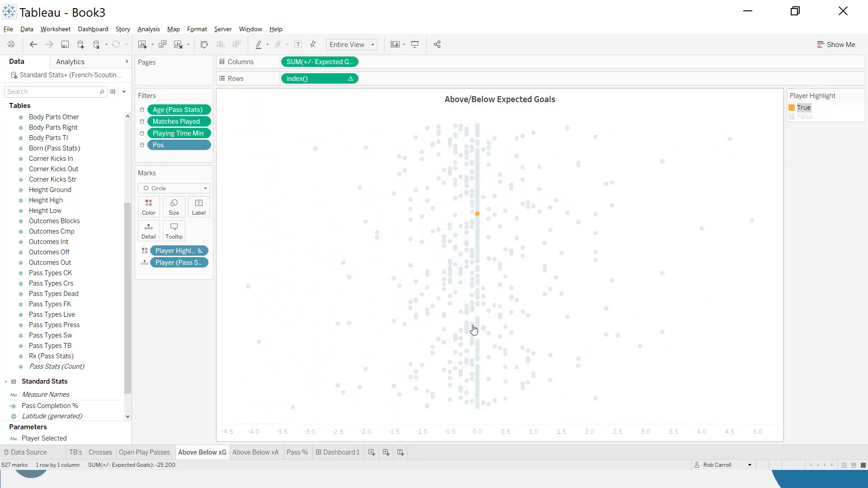
# Put True above False in the Above Below xA and Pass % legends, then return to Dashboard 1.
pyautogui.click(249, 453)
pyautogui.doubleClick(808, 118)
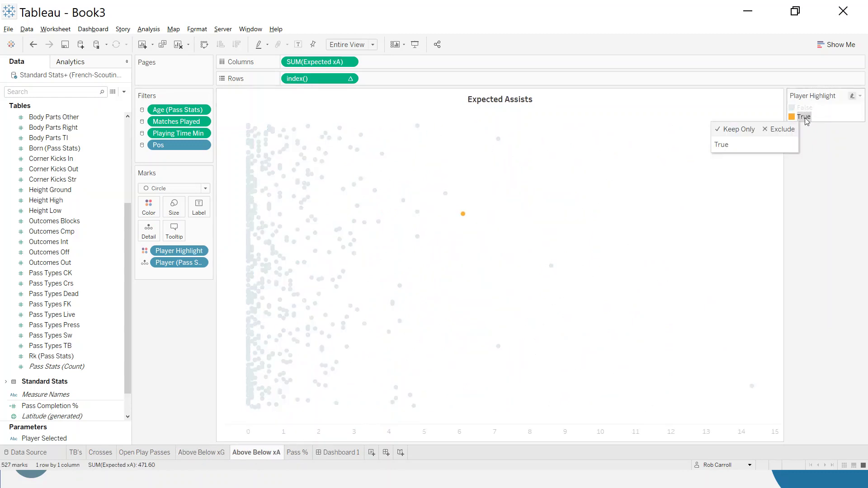
pyautogui.click(498, 330)
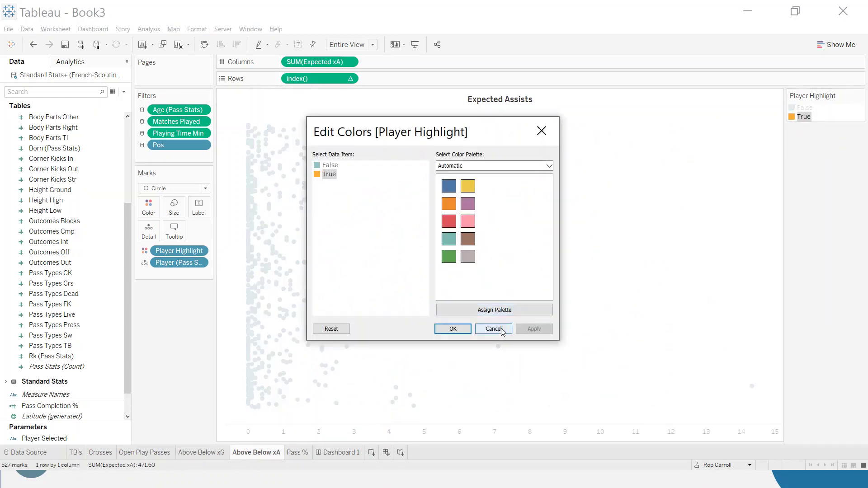
pyautogui.click(804, 117)
pyautogui.moveTo(805, 117); pyautogui.dragTo(805, 107)
pyautogui.click(299, 452)
pyautogui.moveTo(815, 144); pyautogui.dragTo(815, 145)
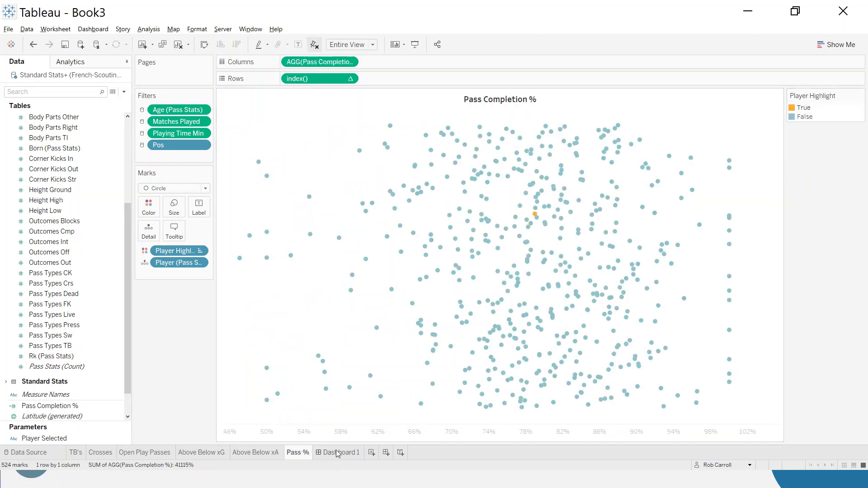
pyautogui.click(338, 452)
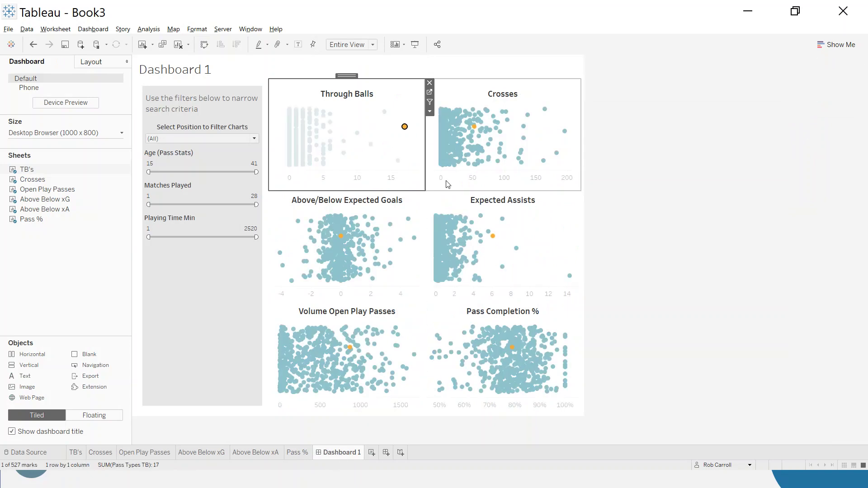
# On the Through Balls sheet, try grey and then green for the False marks in Superfishel Stone.
pyautogui.click(430, 93)
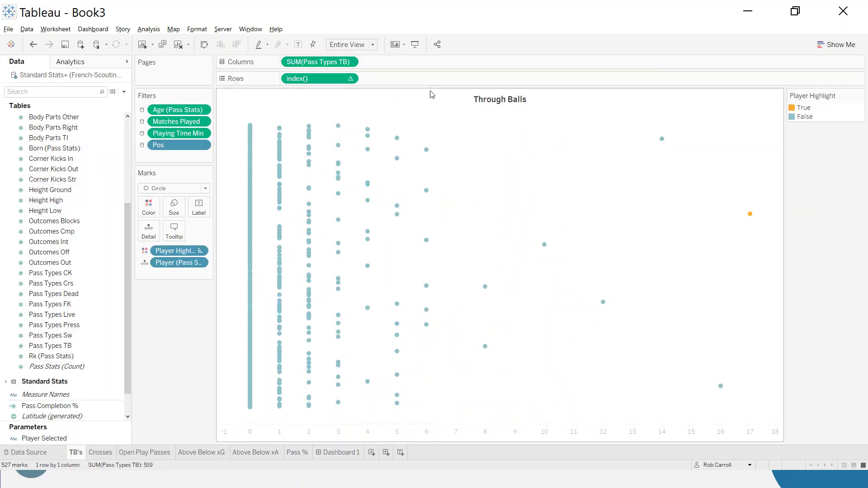
pyautogui.click(149, 207)
pyautogui.click(179, 239)
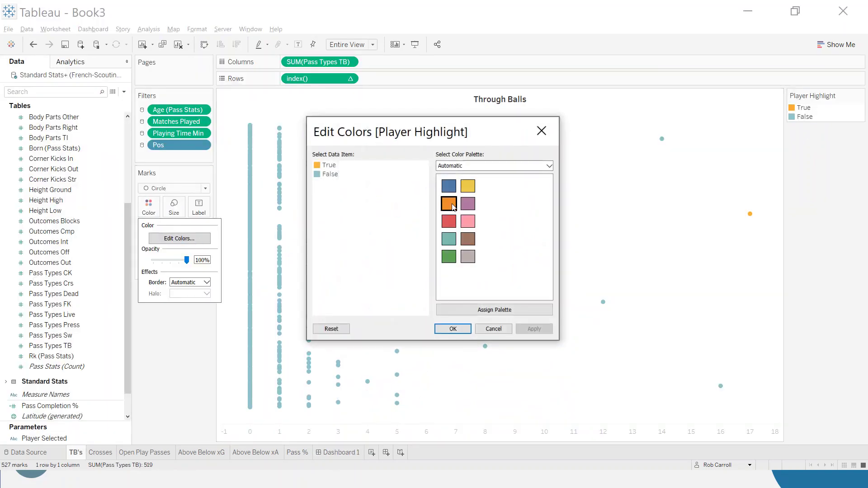
pyautogui.click(471, 167)
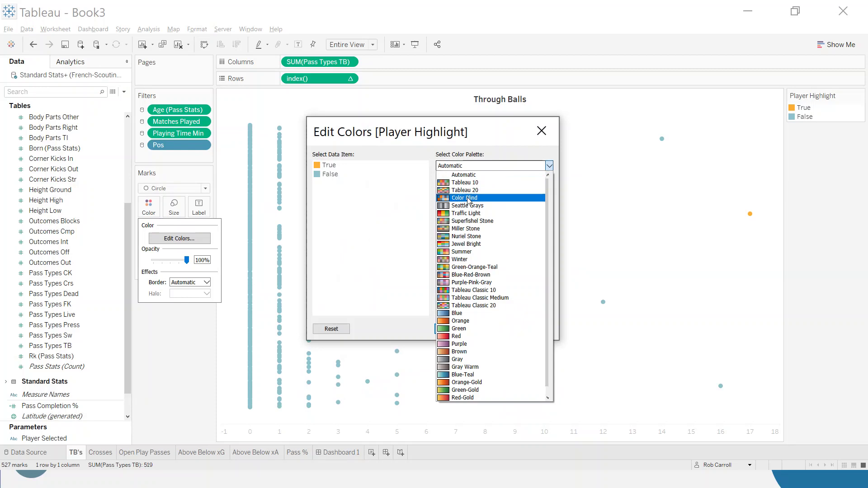
pyautogui.click(470, 221)
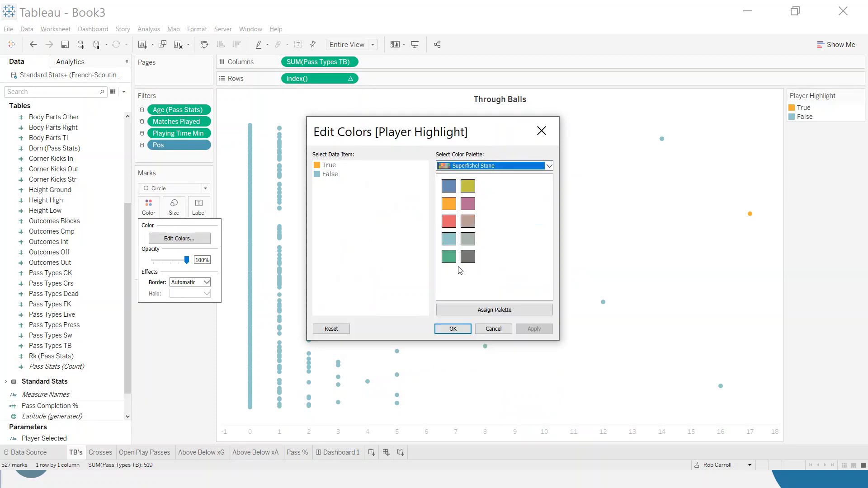
pyautogui.click(330, 174)
pyautogui.click(468, 239)
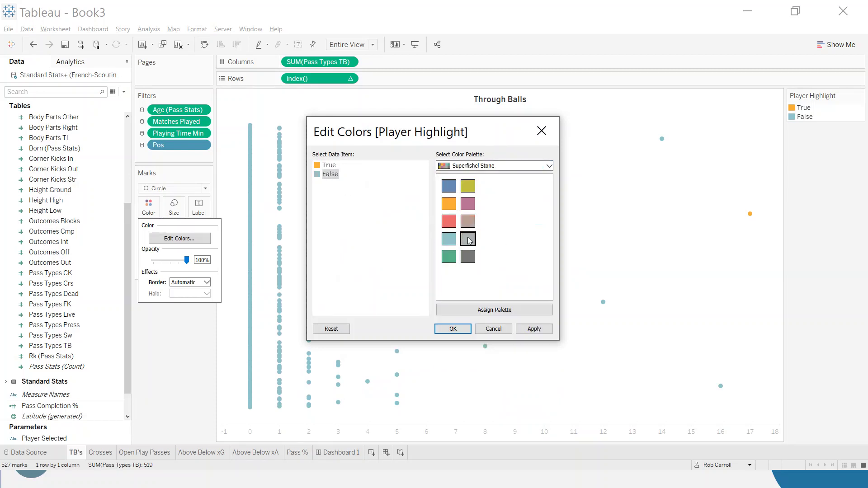
pyautogui.click(528, 329)
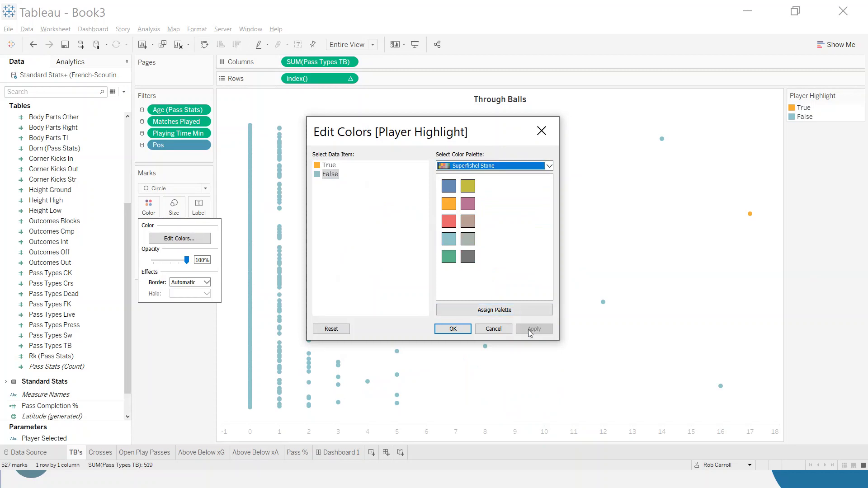
pyautogui.click(467, 239)
pyautogui.click(535, 330)
pyautogui.click(448, 257)
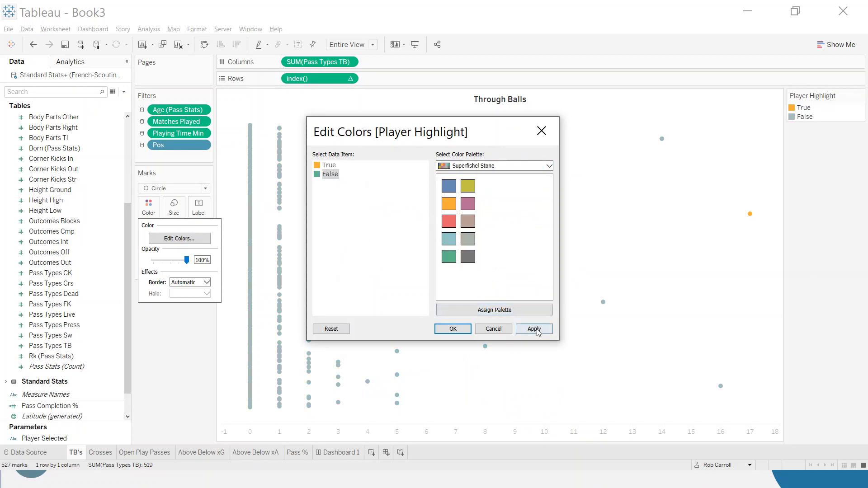
pyautogui.click(534, 329)
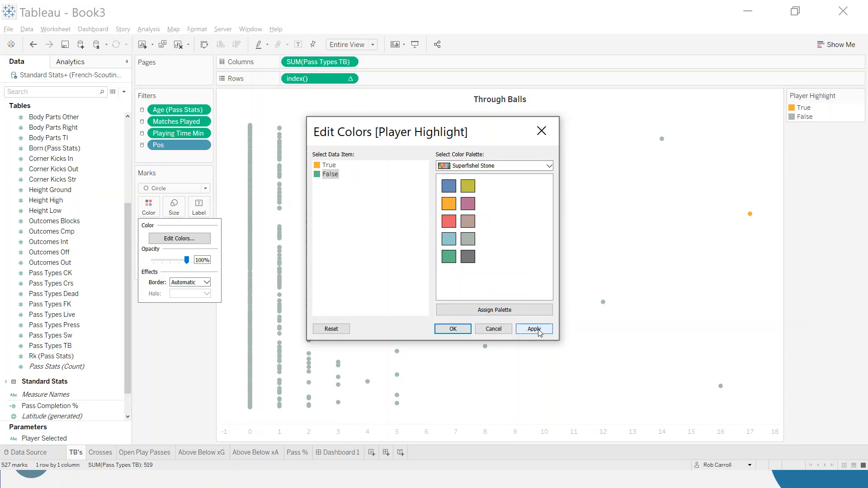
# Settle on Superfishel Stone light blue for False marks, apply it, and return to Dashboard 1.
pyautogui.click(452, 246)
pyautogui.click(472, 166)
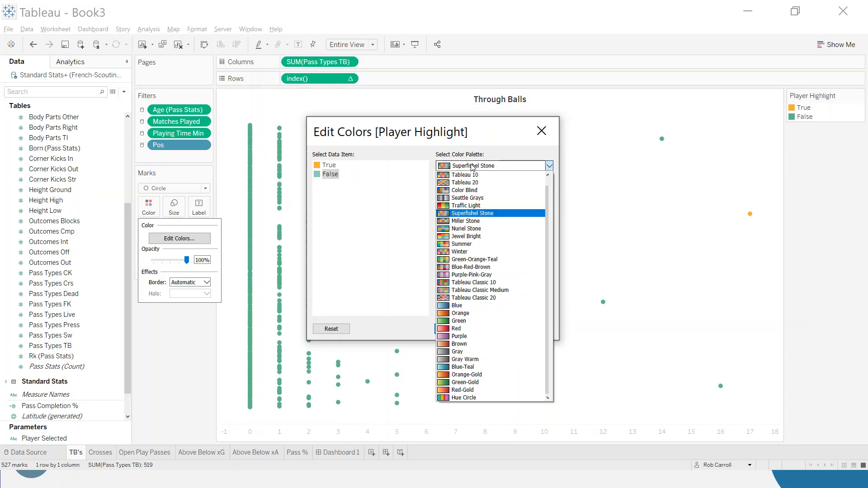
pyautogui.click(482, 236)
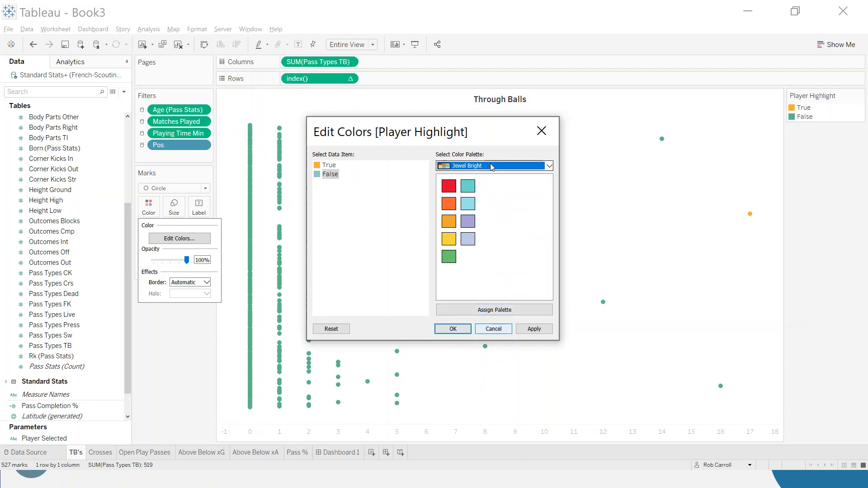
pyautogui.click(492, 167)
pyautogui.click(482, 222)
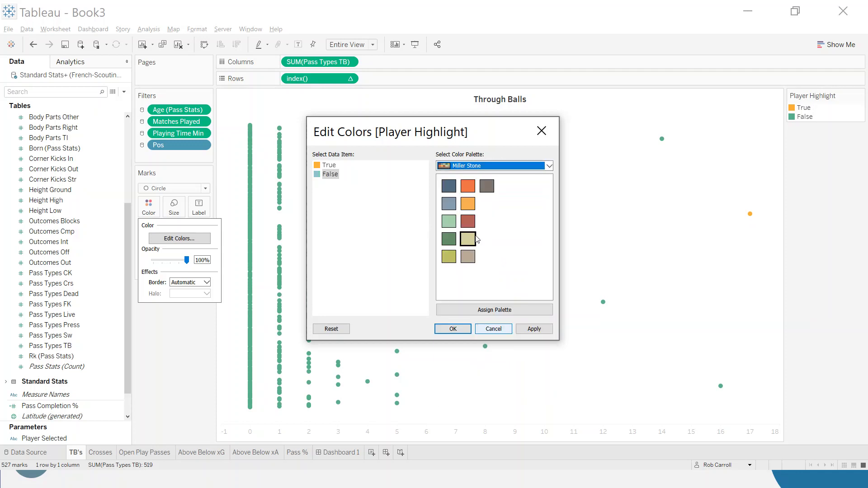
pyautogui.click(484, 170)
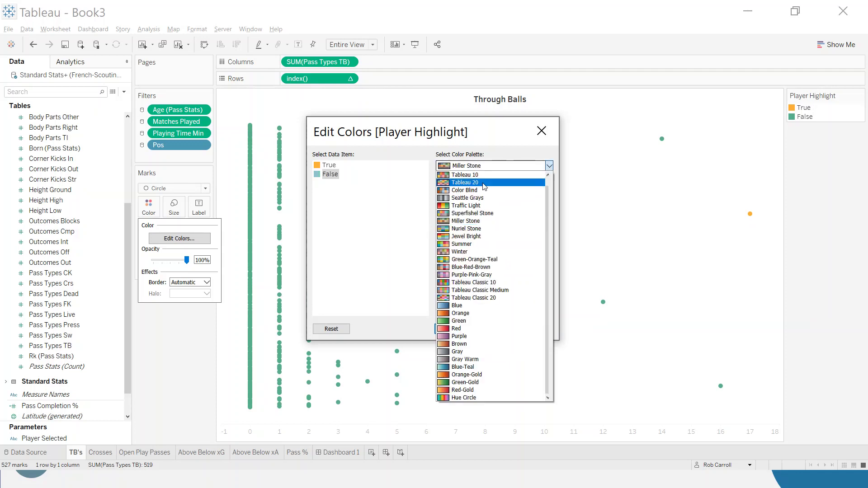
pyautogui.click(483, 215)
pyautogui.click(455, 243)
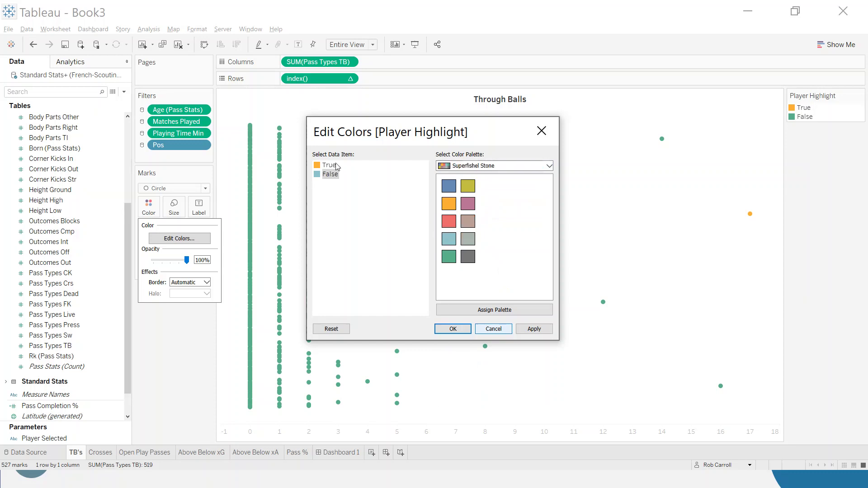
pyautogui.click(534, 328)
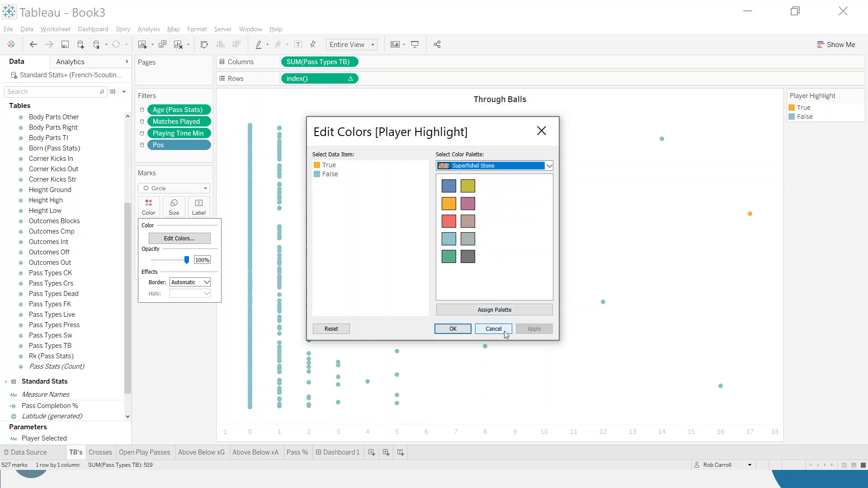
pyautogui.click(457, 329)
pyautogui.click(339, 453)
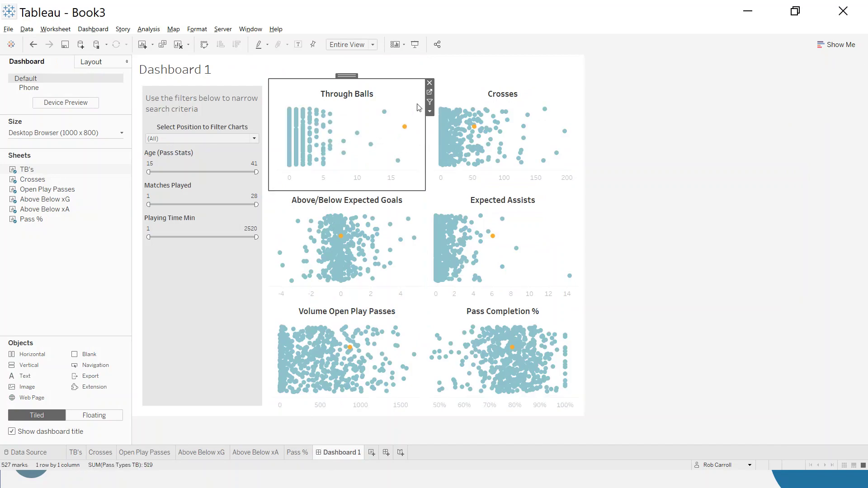
pyautogui.click(430, 93)
pyautogui.click(155, 214)
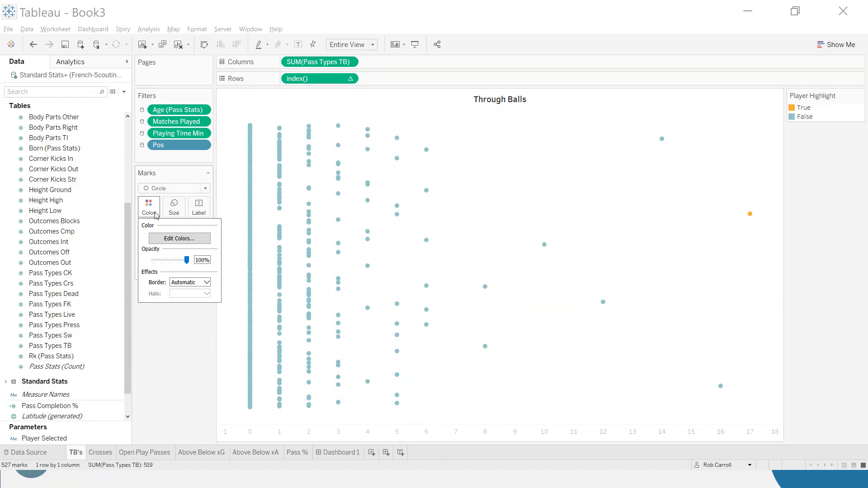
pyautogui.click(187, 282)
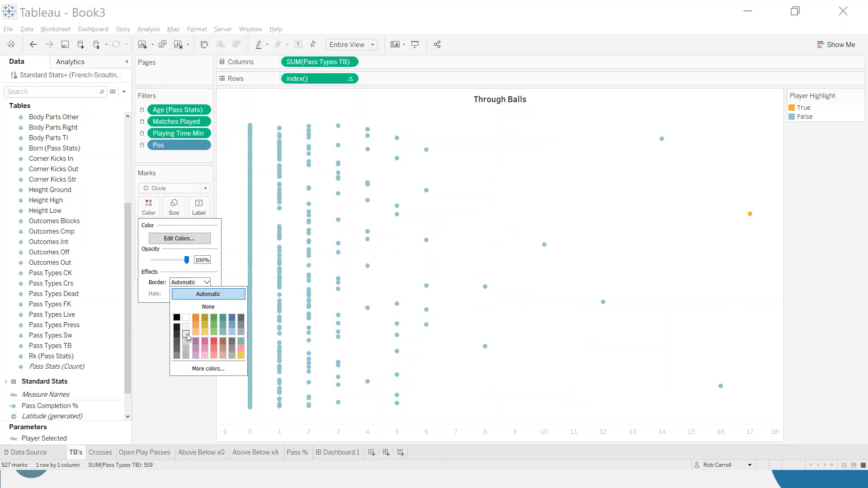
pyautogui.click(346, 452)
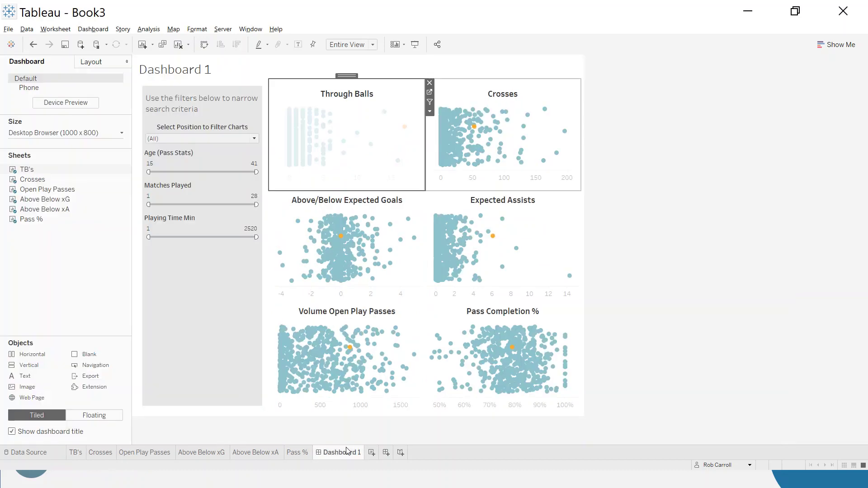
pyautogui.click(430, 92)
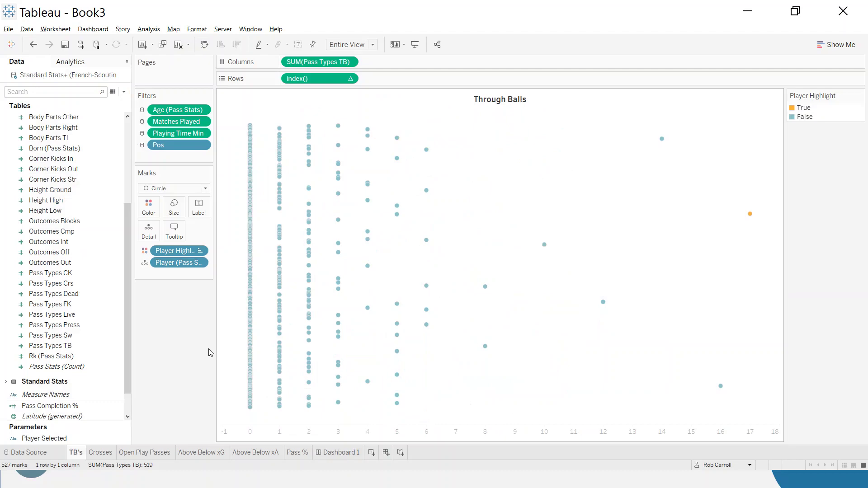
pyautogui.click(148, 208)
pyautogui.click(192, 282)
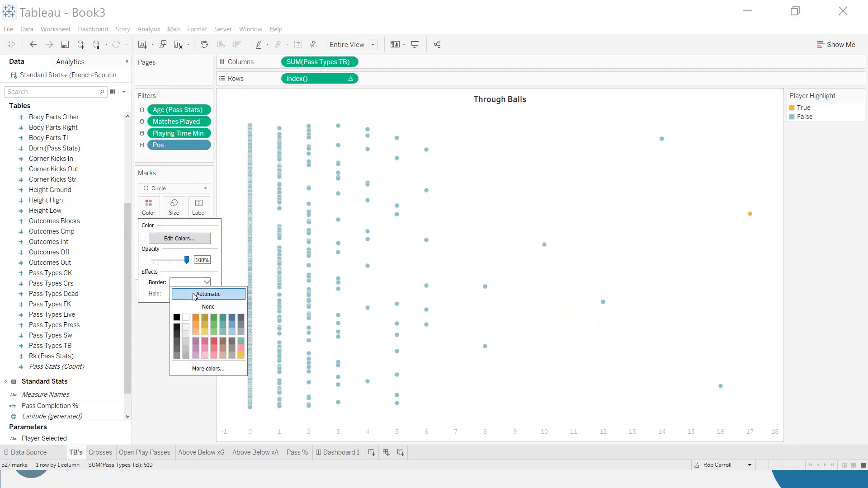
pyautogui.click(178, 349)
pyautogui.click(197, 423)
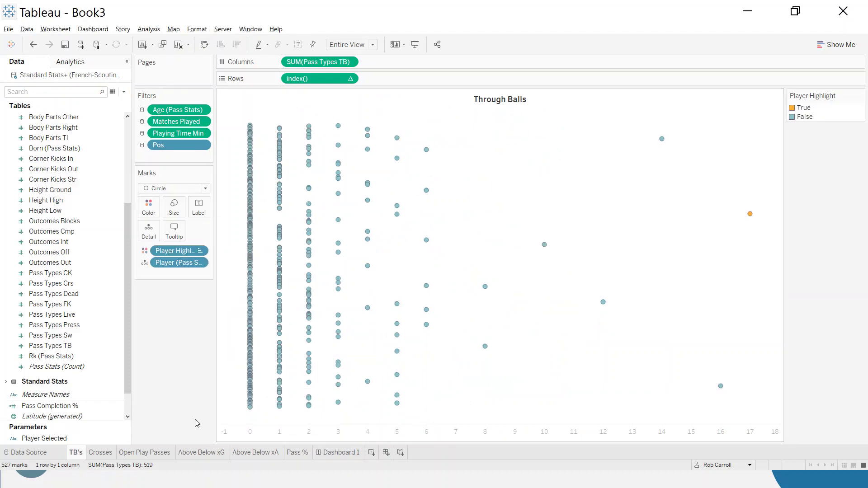
pyautogui.click(341, 452)
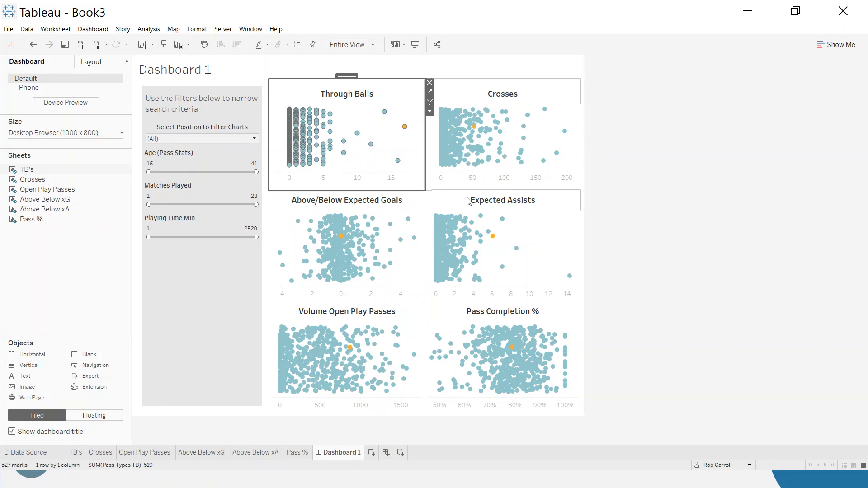
pyautogui.click(693, 231)
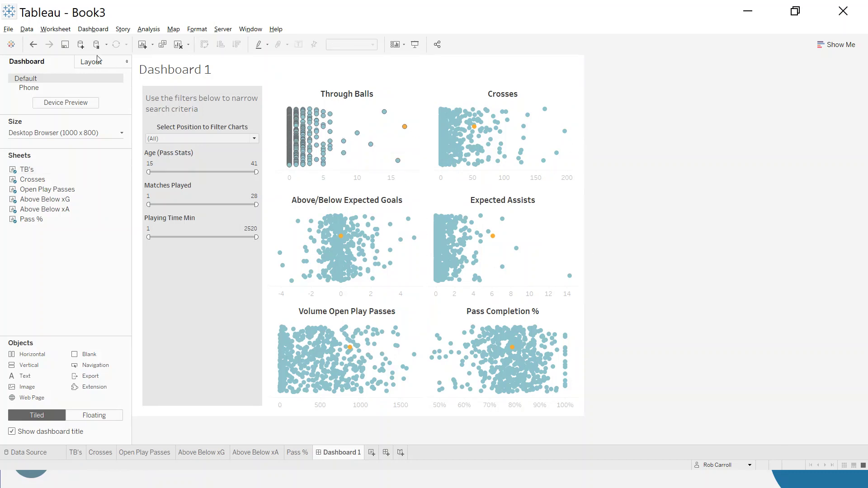
pyautogui.click(34, 44)
pyautogui.click(34, 44)
pyautogui.click(33, 44)
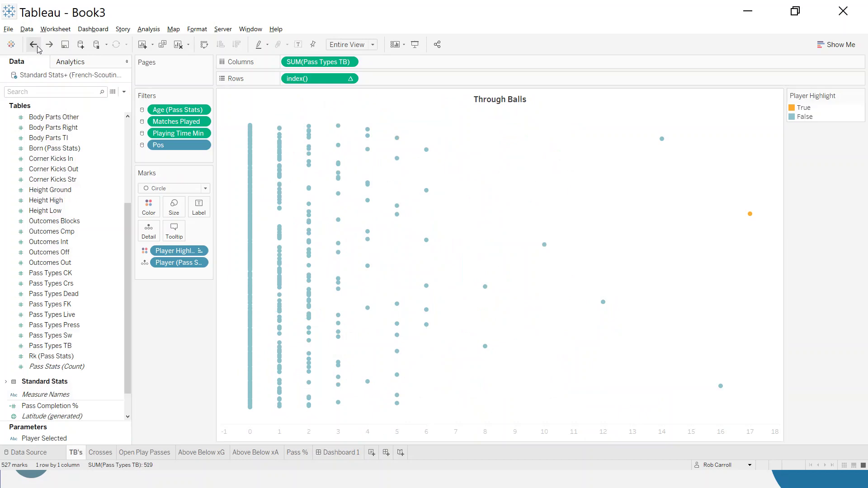
pyautogui.click(35, 45)
pyautogui.click(49, 45)
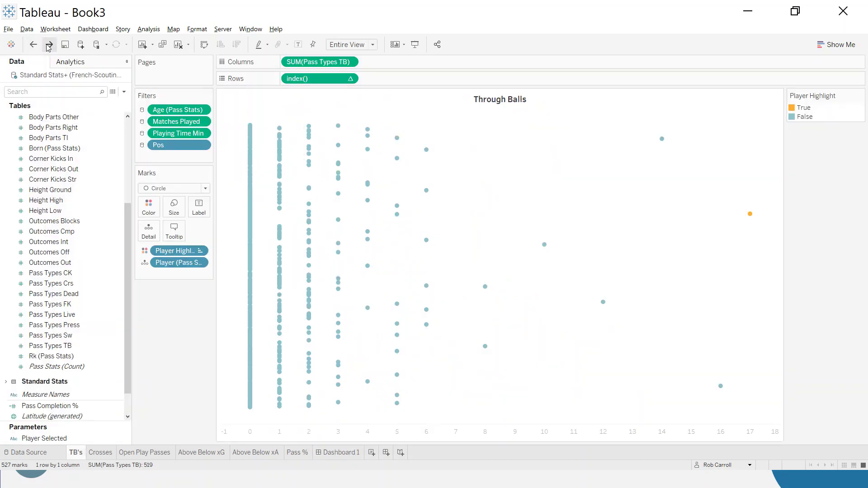
pyautogui.click(328, 454)
pyautogui.click(671, 268)
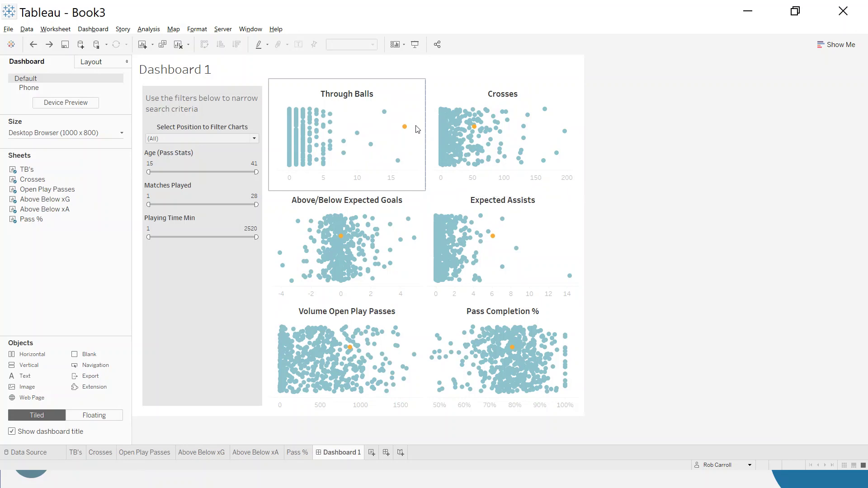
# Highlight the rightmost player in the Expected Assists chart in orange on all charts.
pyautogui.moveTo(568, 281)
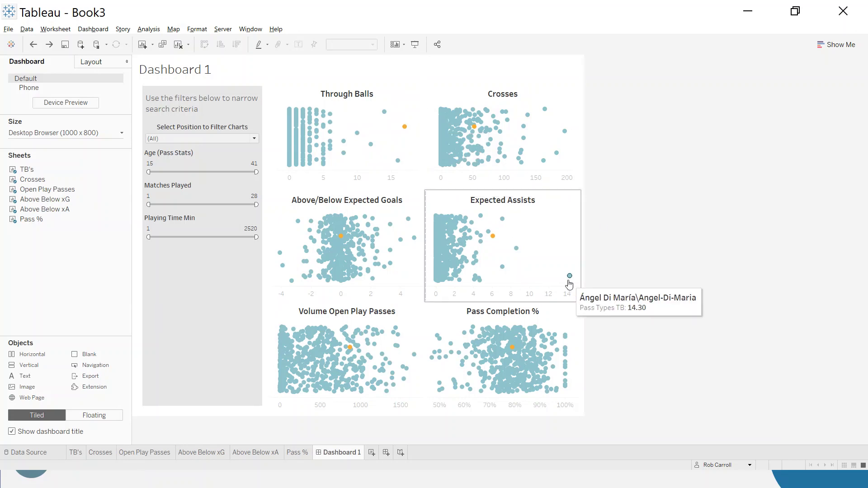
pyautogui.click(569, 281)
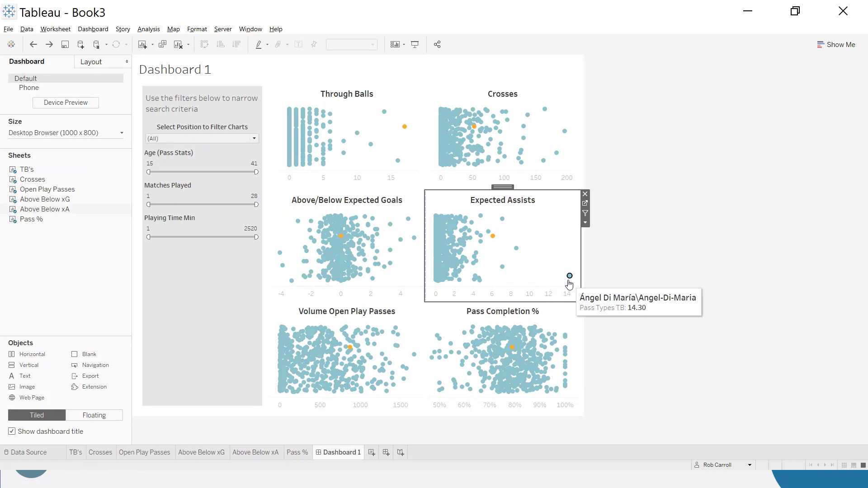
pyautogui.click(568, 281)
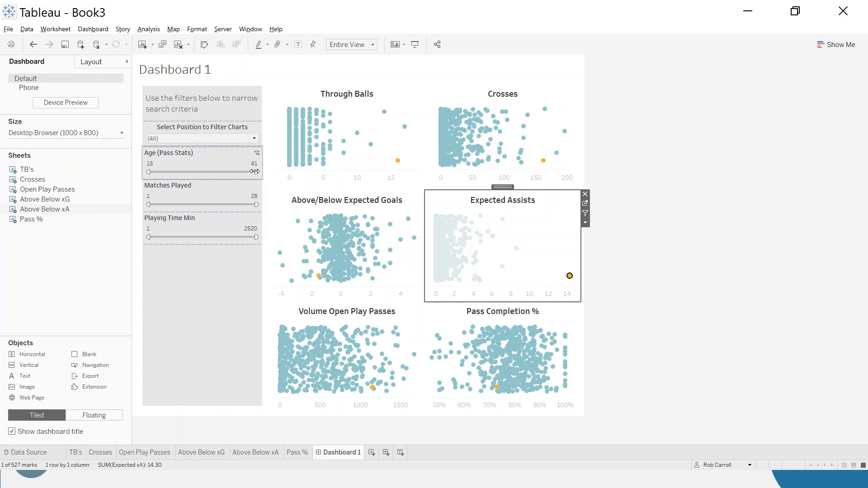
# Cap age at 28, require at least 11 matches, and clear all positions.
pyautogui.moveTo(256, 172); pyautogui.dragTo(204, 172)
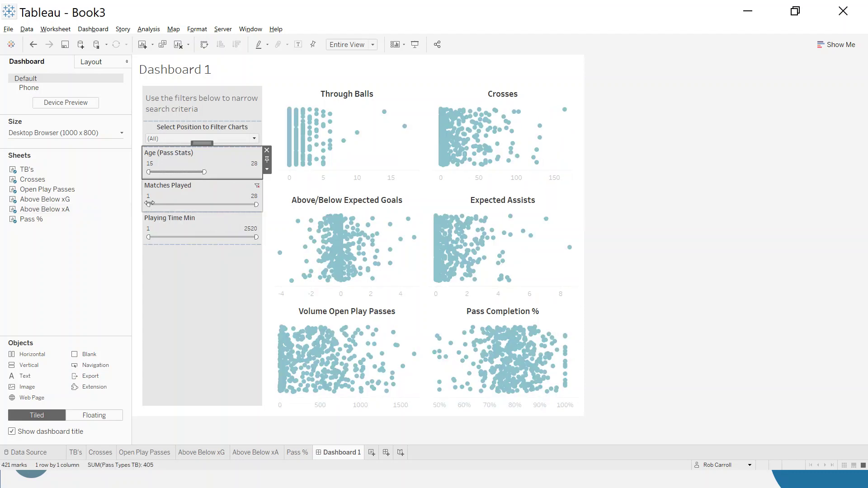
pyautogui.moveTo(148, 204); pyautogui.dragTo(193, 205)
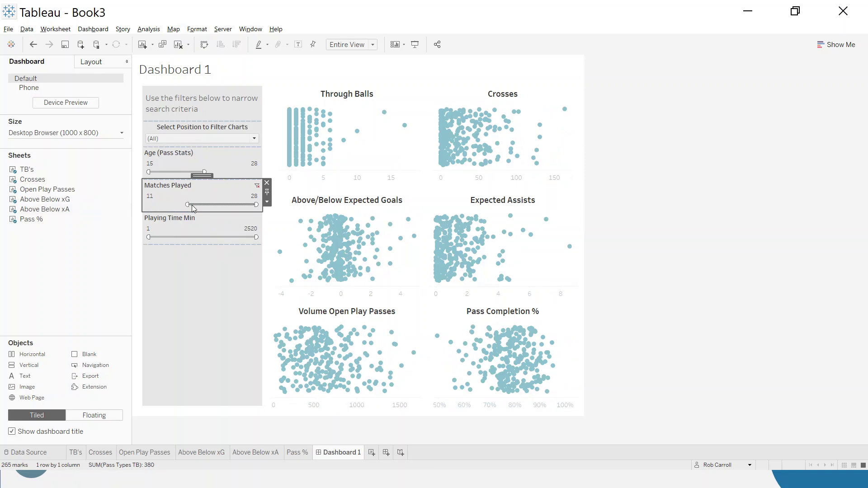
pyautogui.click(201, 139)
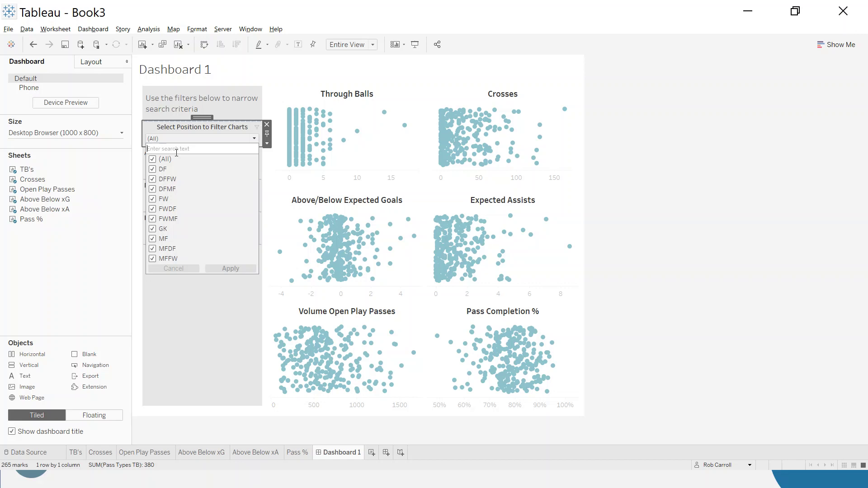
pyautogui.click(163, 160)
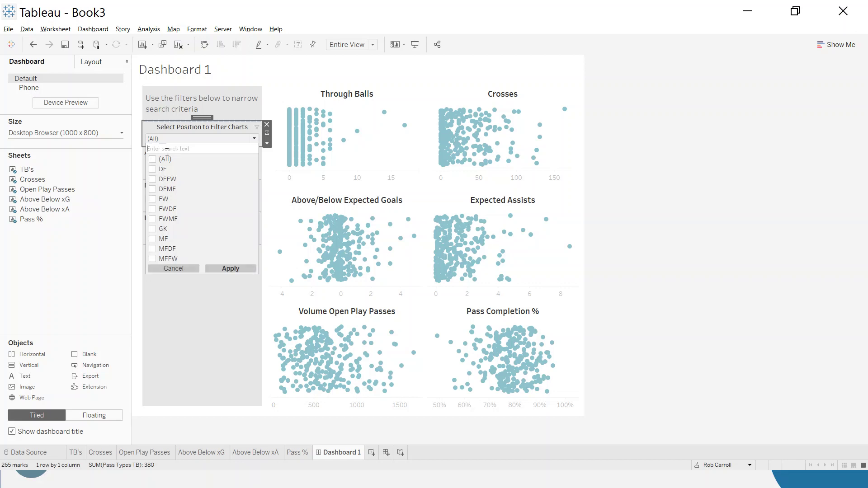
# Keep only the DFMF, FWMF, MF, MFDF and MFFW positions and apply the filter.
pyautogui.write('mf')
pyautogui.click(152, 160)
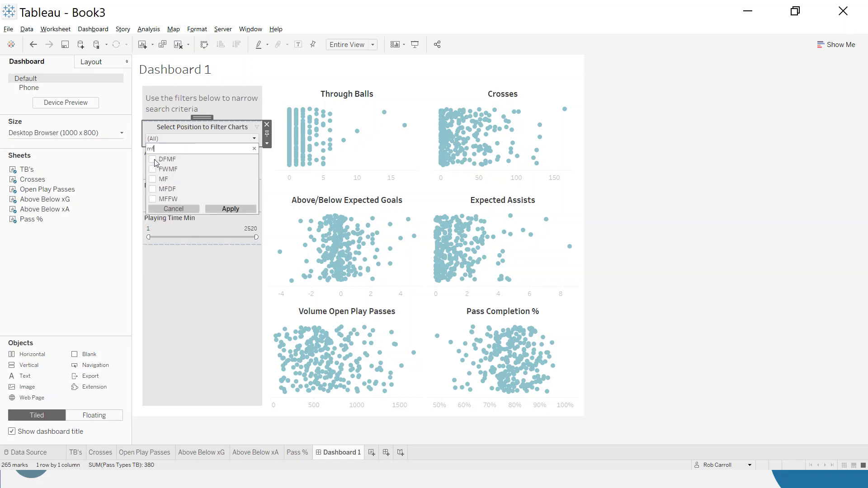
pyautogui.click(152, 169)
pyautogui.click(153, 179)
pyautogui.click(153, 189)
pyautogui.click(152, 199)
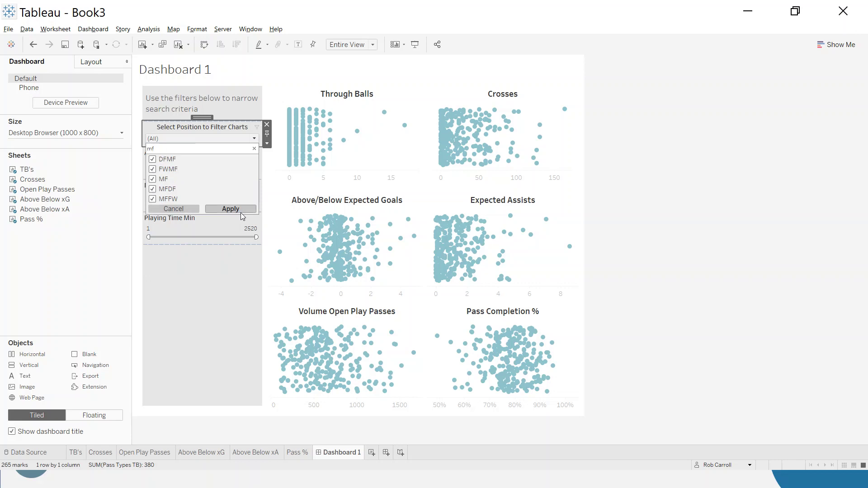
pyautogui.click(217, 312)
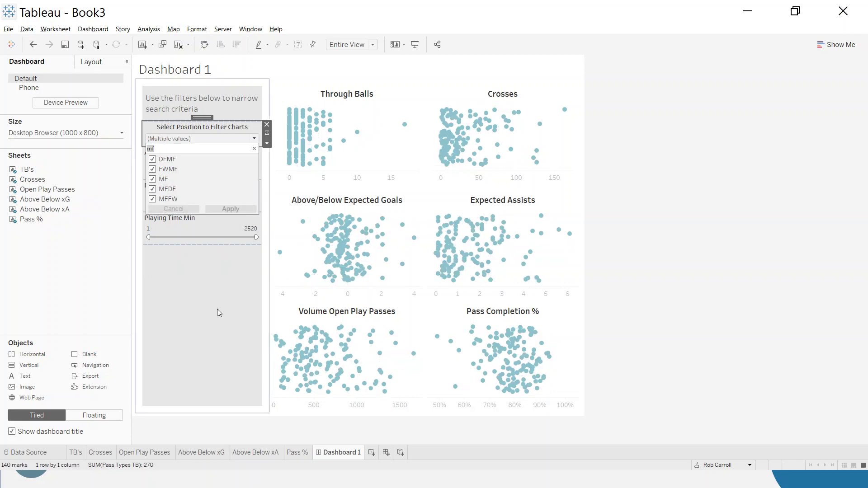
pyautogui.click(217, 313)
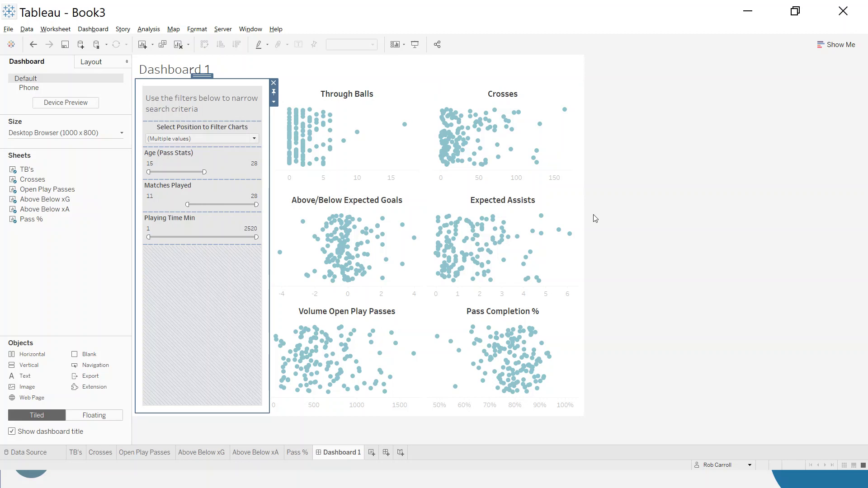
# Highlight the +4.0 Above/Below Expected Goals player in orange, then deselect the chart.
pyautogui.moveTo(570, 235)
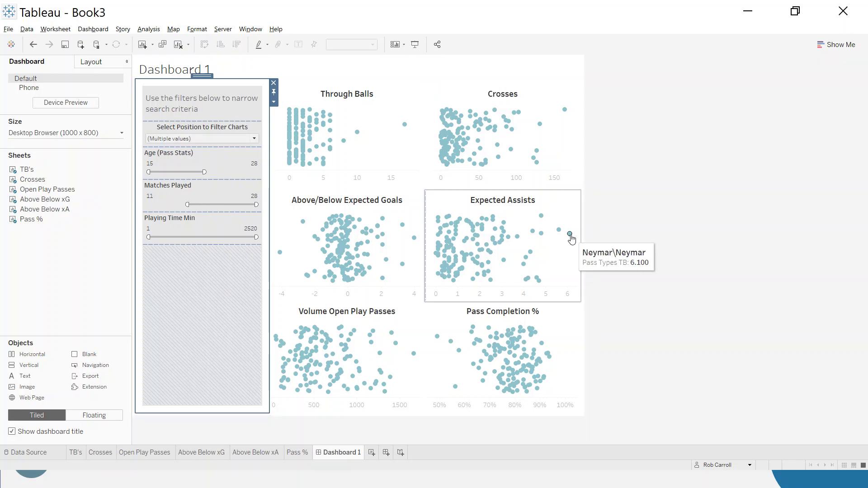
pyautogui.click(413, 243)
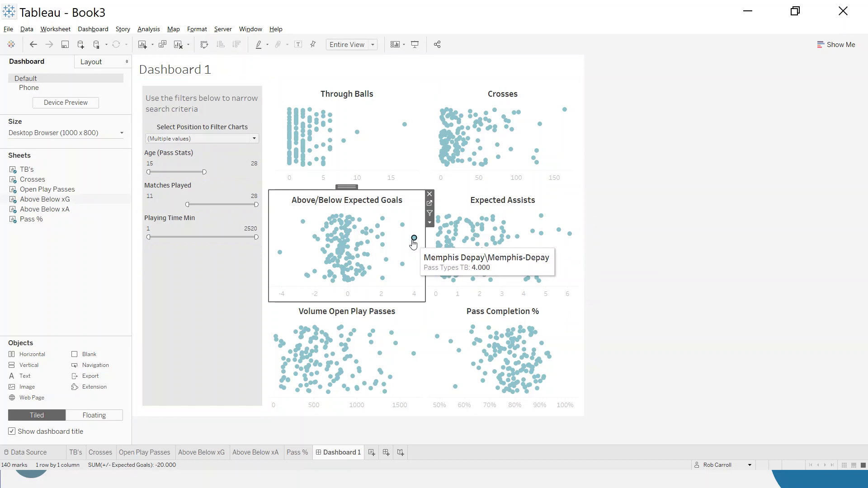
pyautogui.click(413, 242)
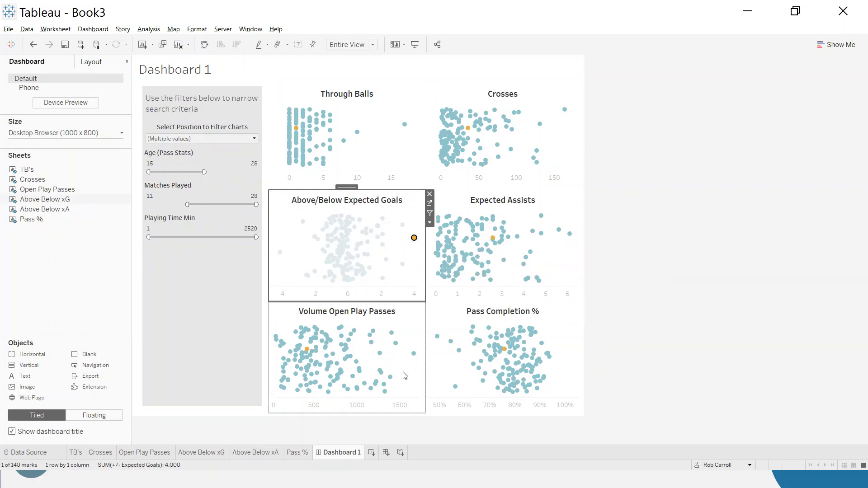
pyautogui.click(203, 352)
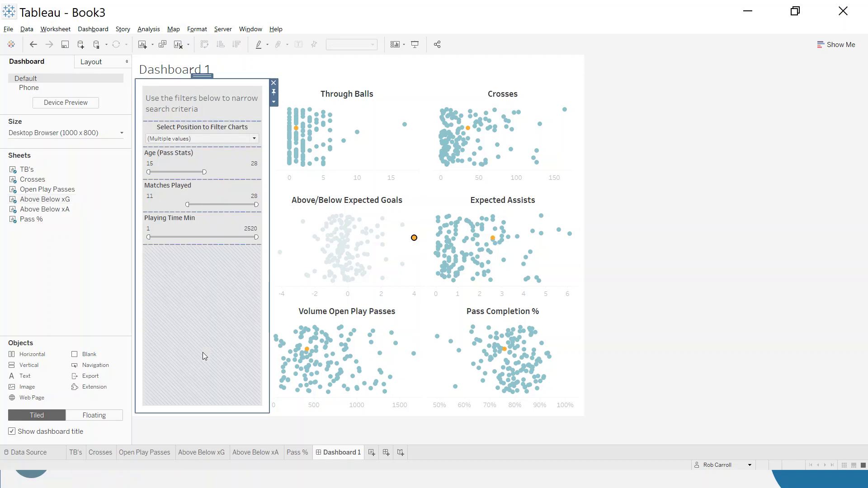